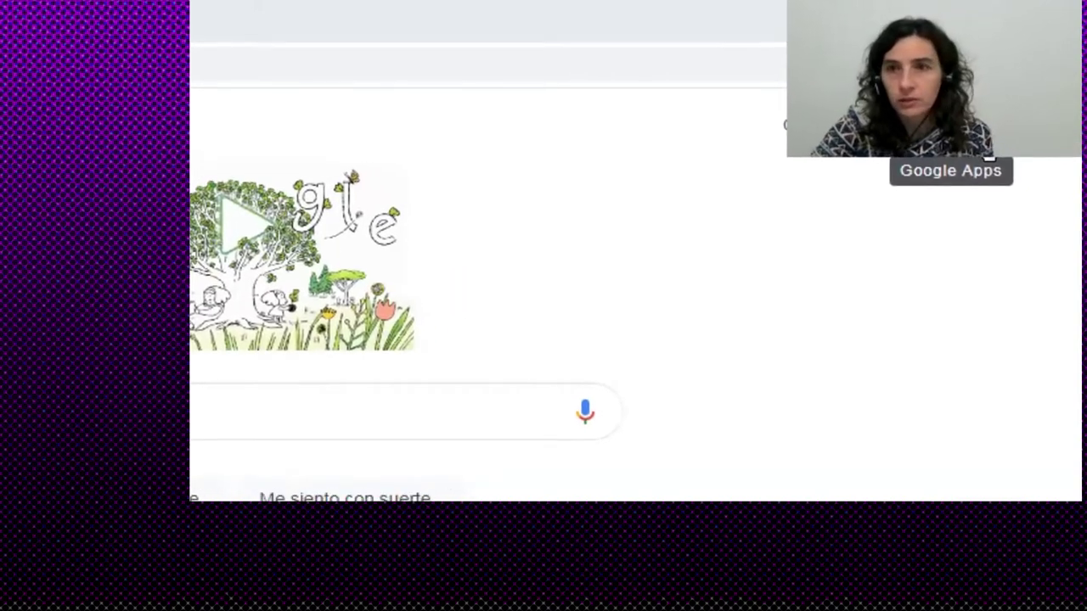
Go to Google Drive from the Google home page and create a new blank Google Forms form.
left_click(990, 151)
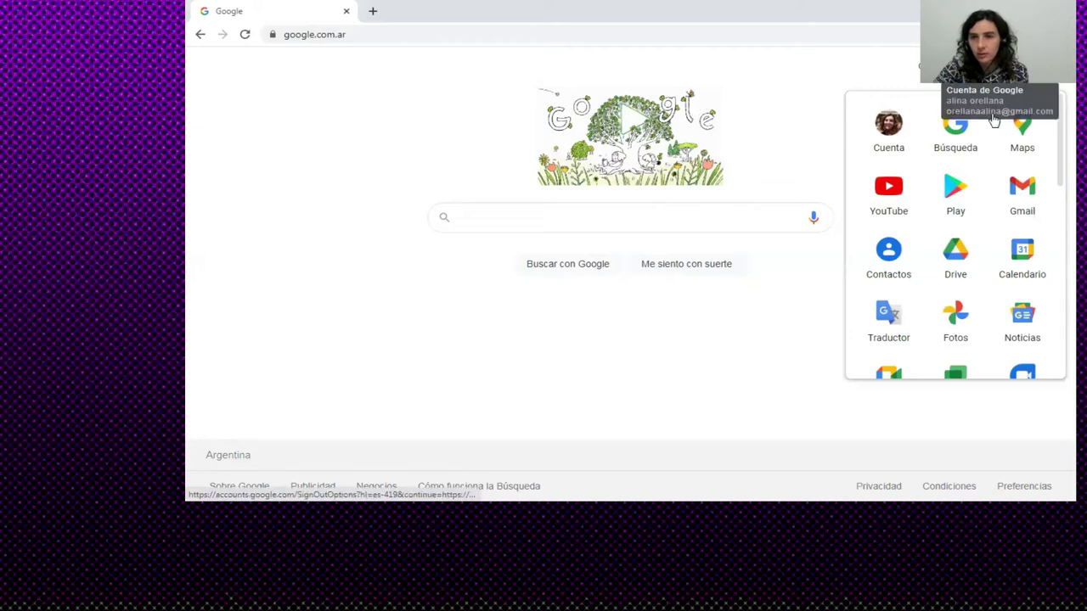
left_click(946, 261)
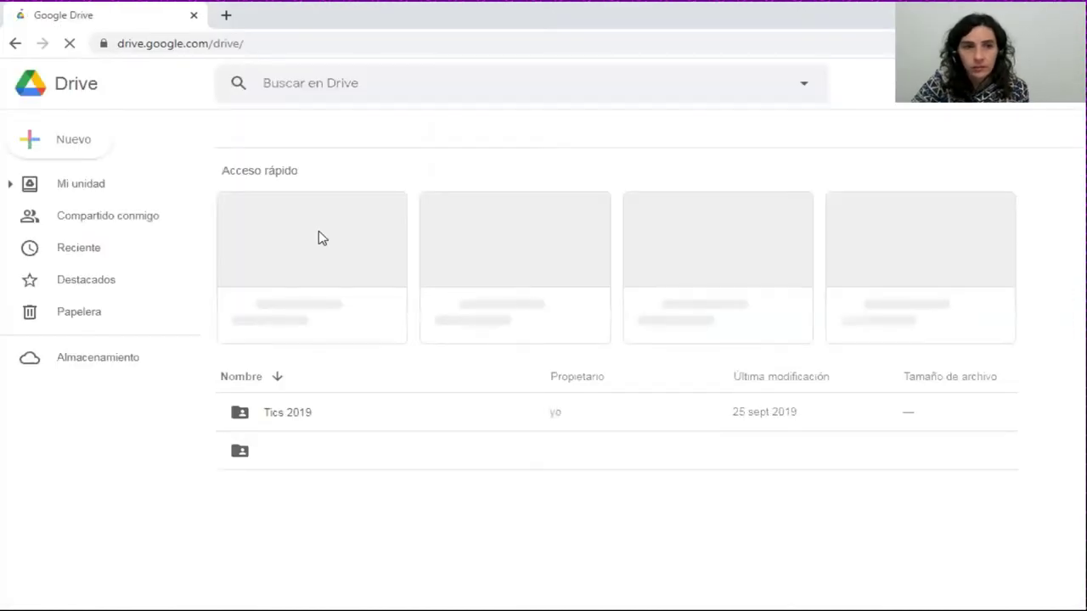
left_click(63, 142)
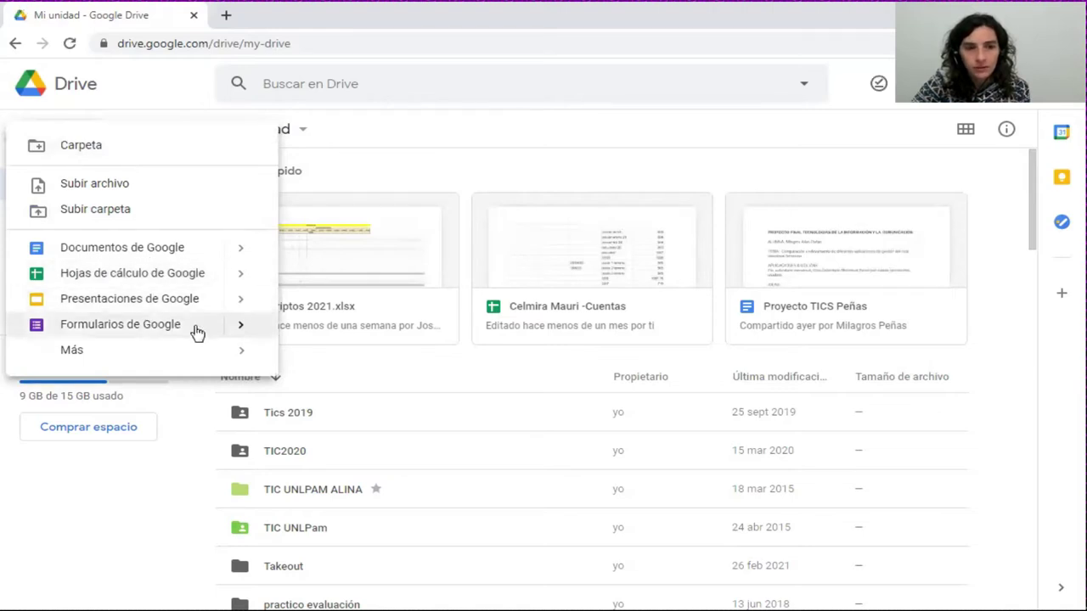
mouse_move(244, 329)
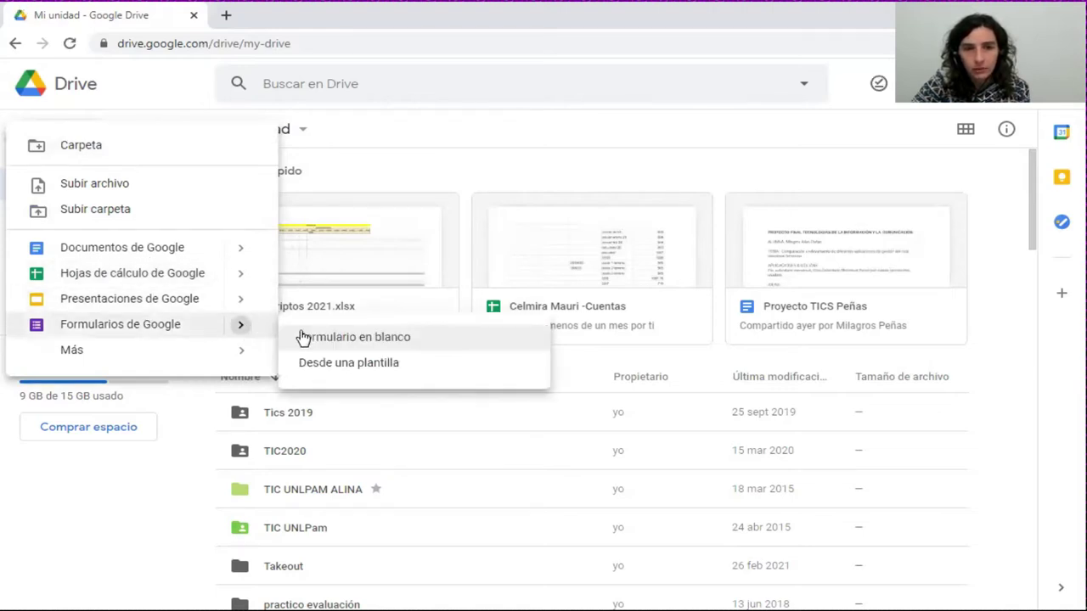
left_click(337, 339)
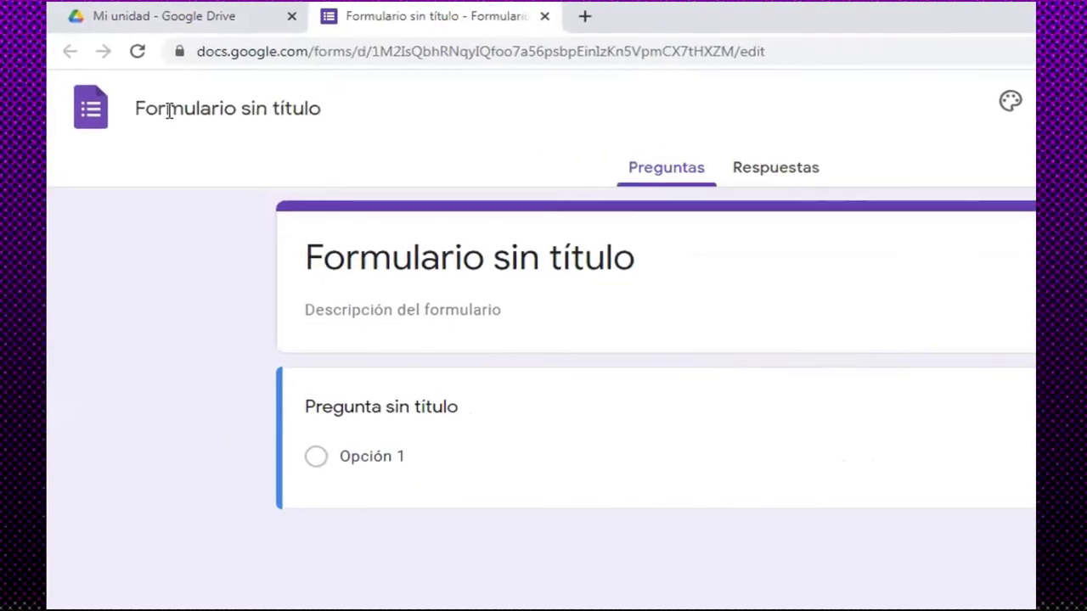
Name the form file "Listado de Proyectos" and apply the same text as the form's title.
left_click(157, 115)
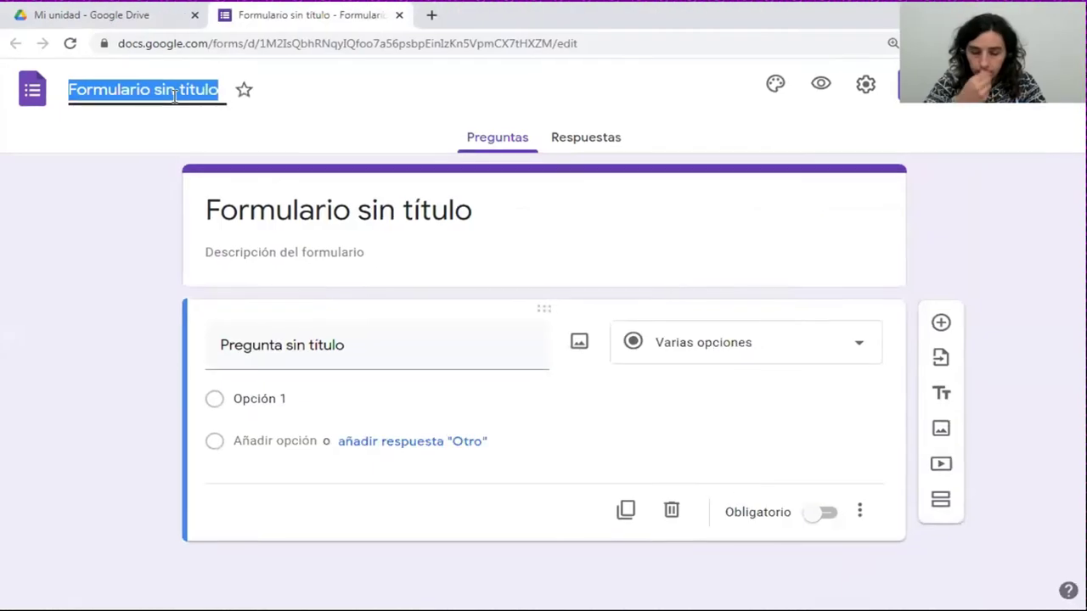
type("Pr")
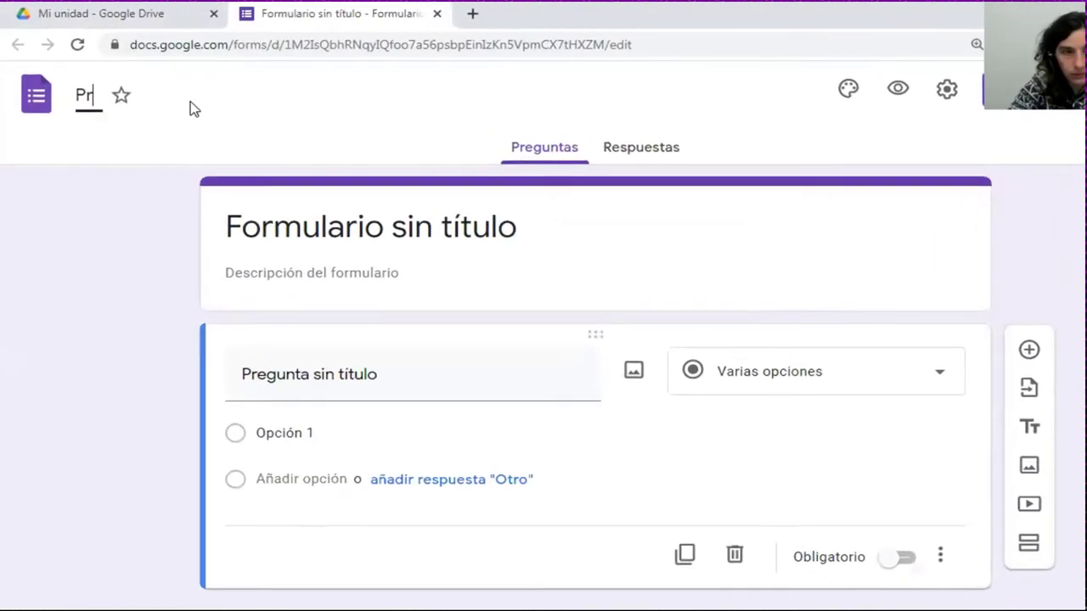
key("BackSpace")
key("BackSpace")
type("Lista")
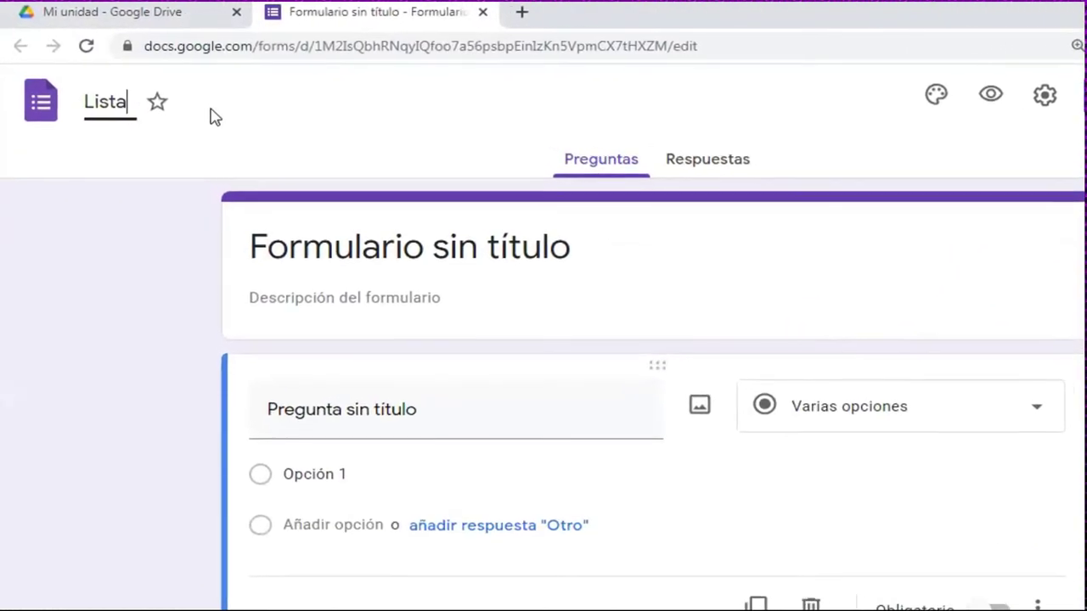
type("do de P")
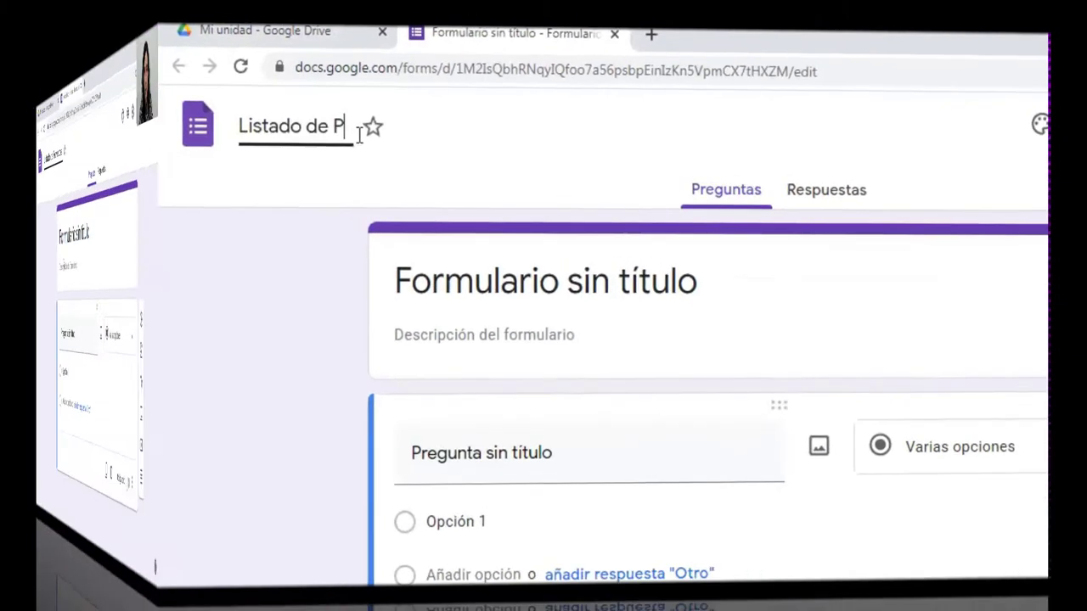
type("royectos")
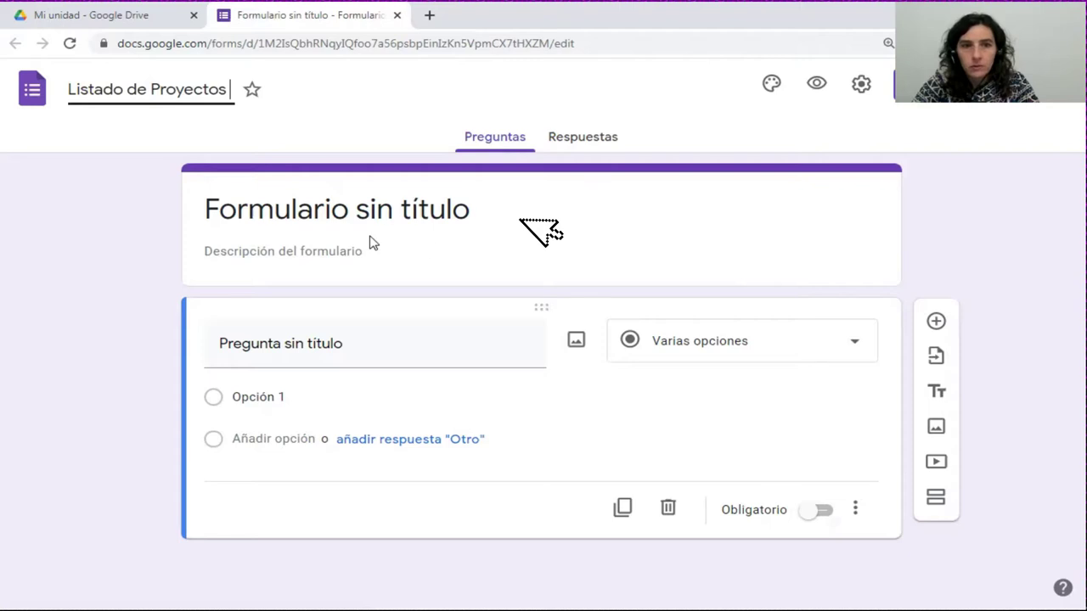
left_click(280, 198)
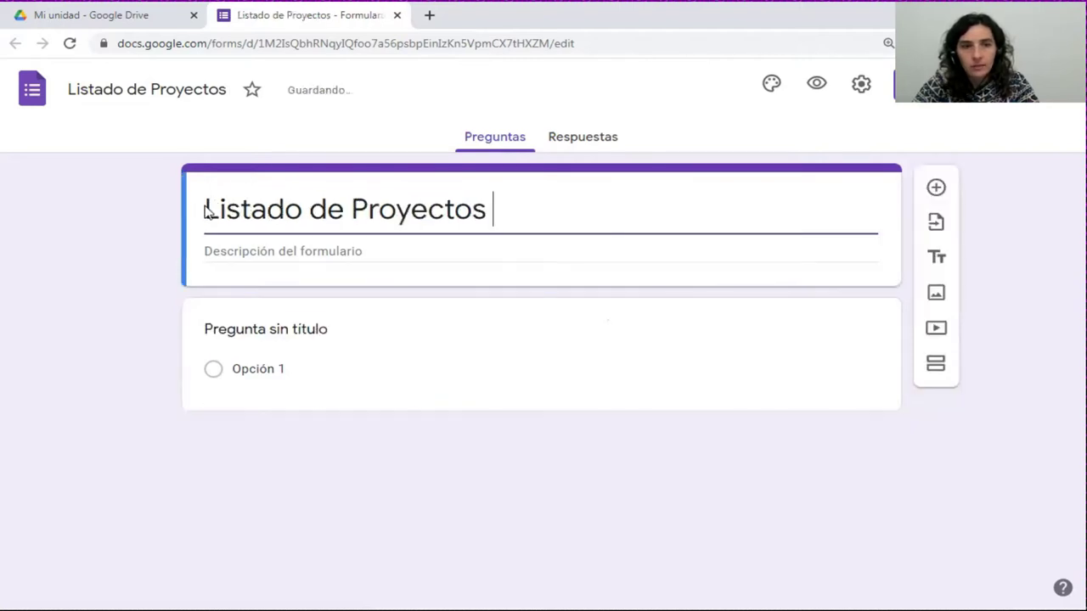
triple_click(523, 209)
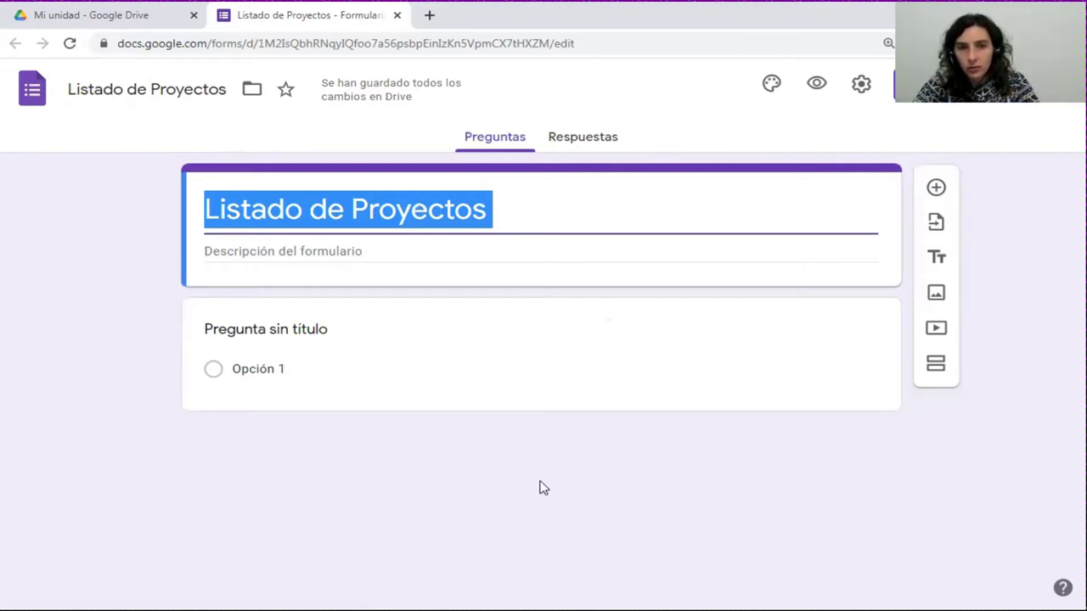
Enter the form description "recopilación de los proyectos a trabajar en la cursada de TICs 2021".
left_click(387, 250)
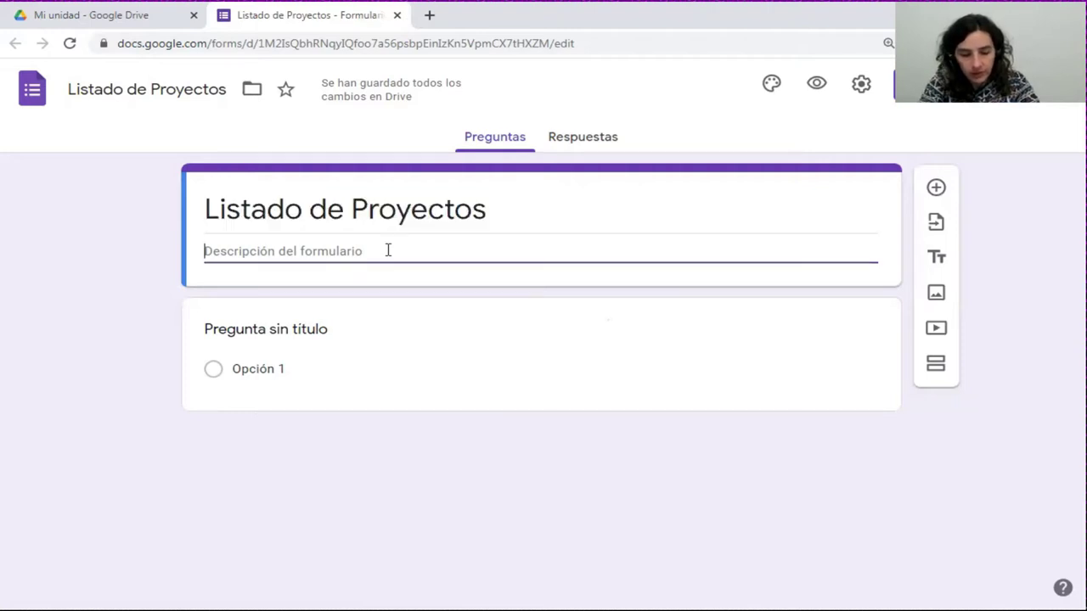
type("re")
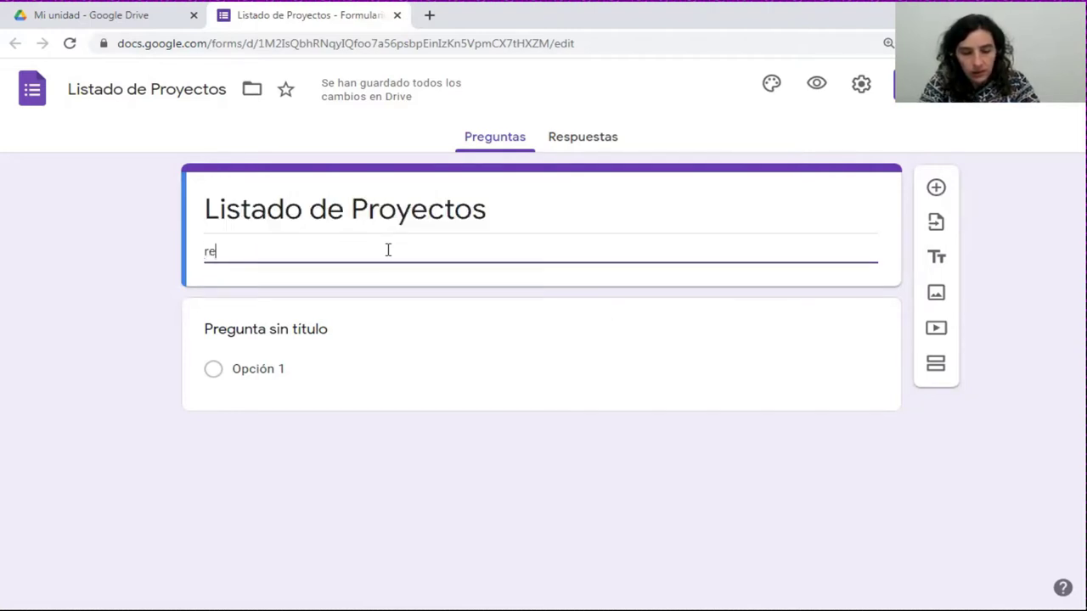
type("copilaci")
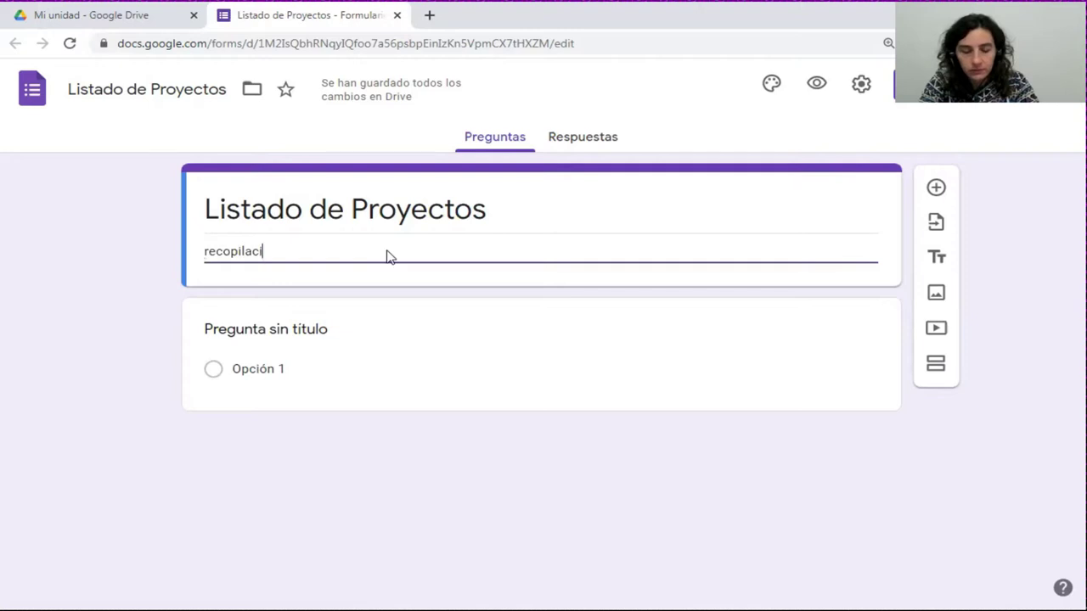
type("ón de los ")
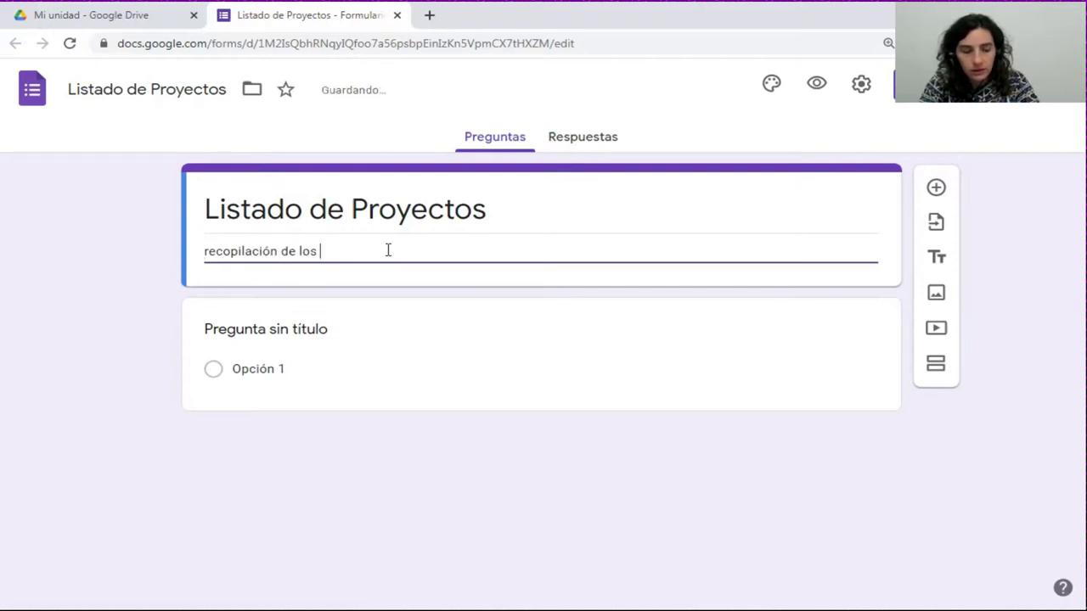
type("proyec")
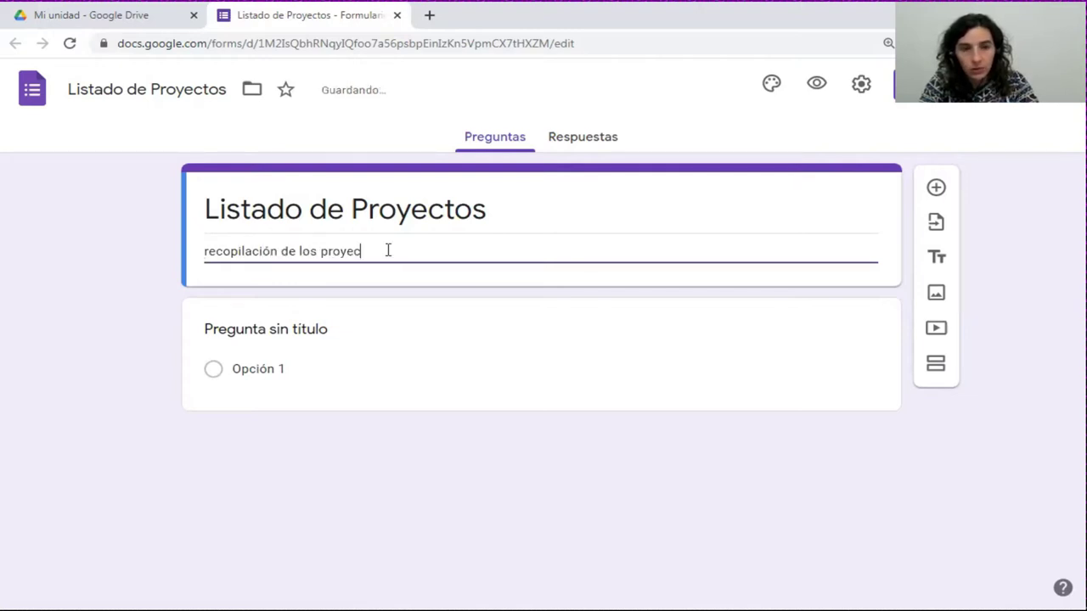
type("tos a")
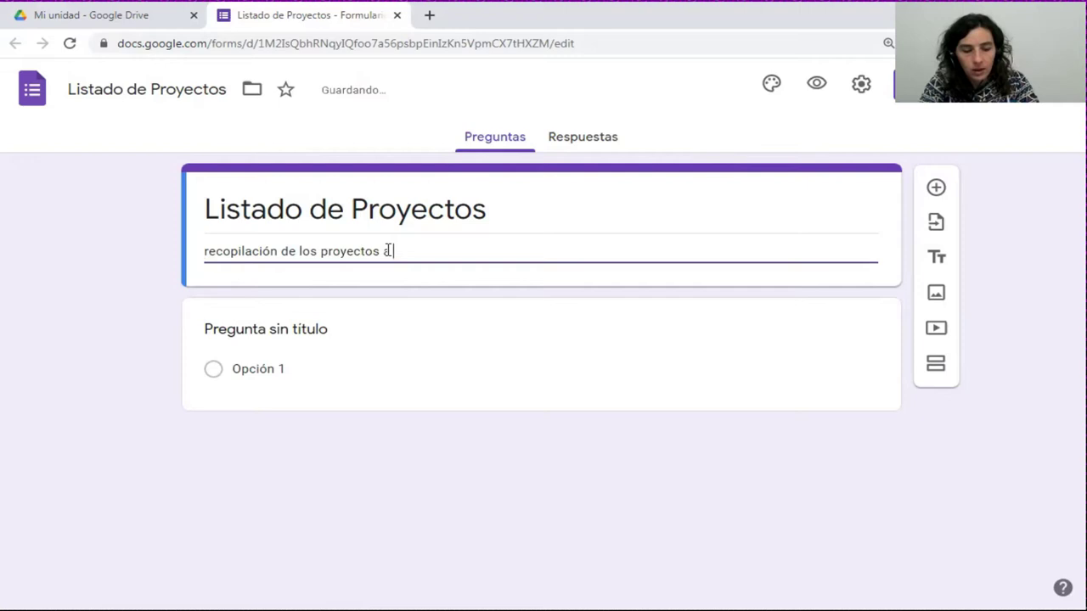
type(" tra")
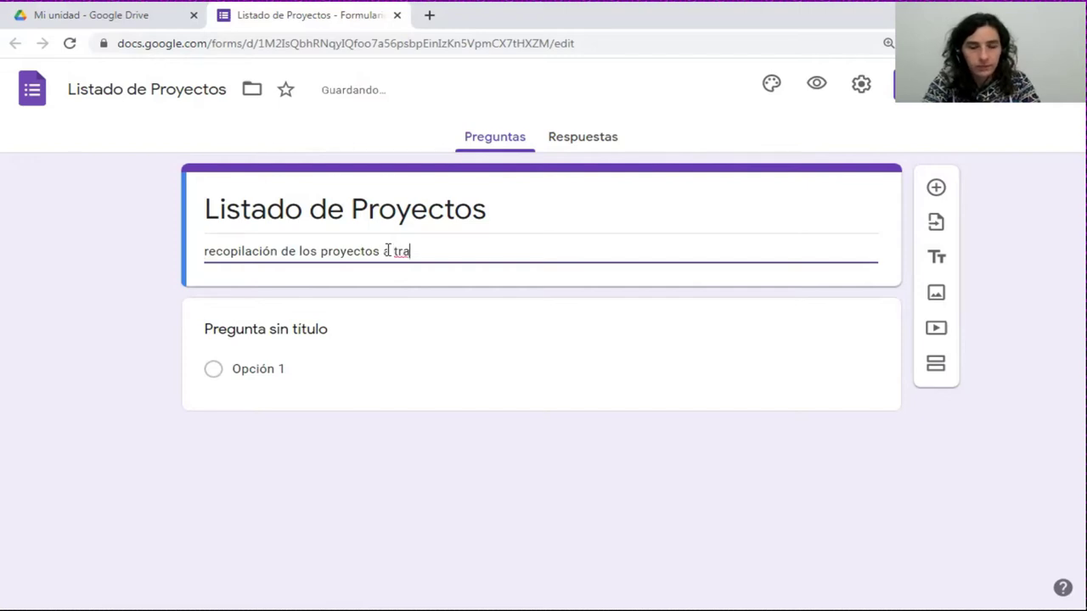
type("bajar en ")
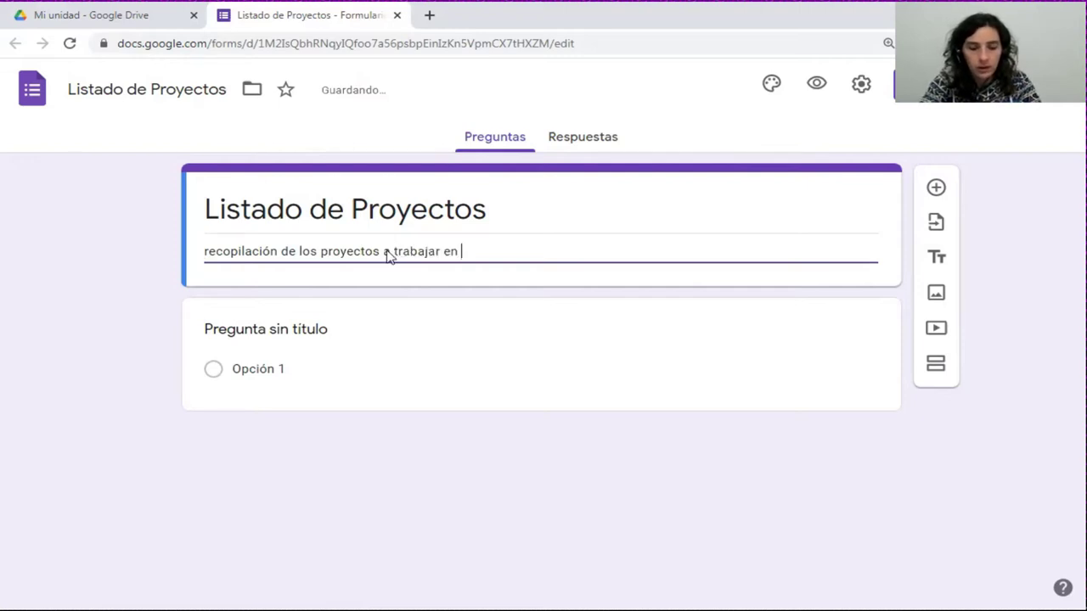
type("la cursada ")
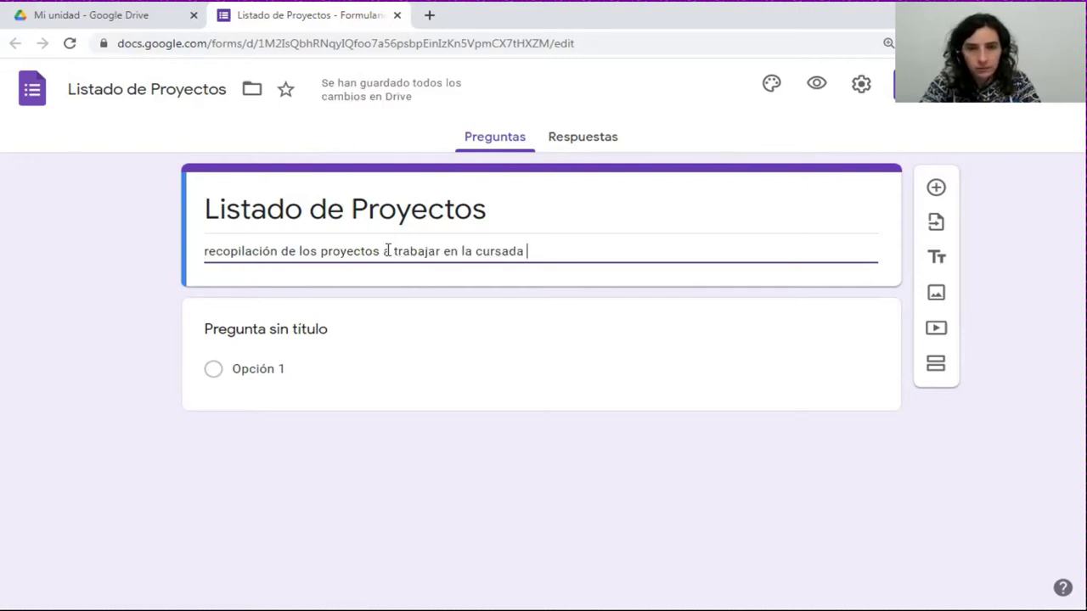
type("de ")
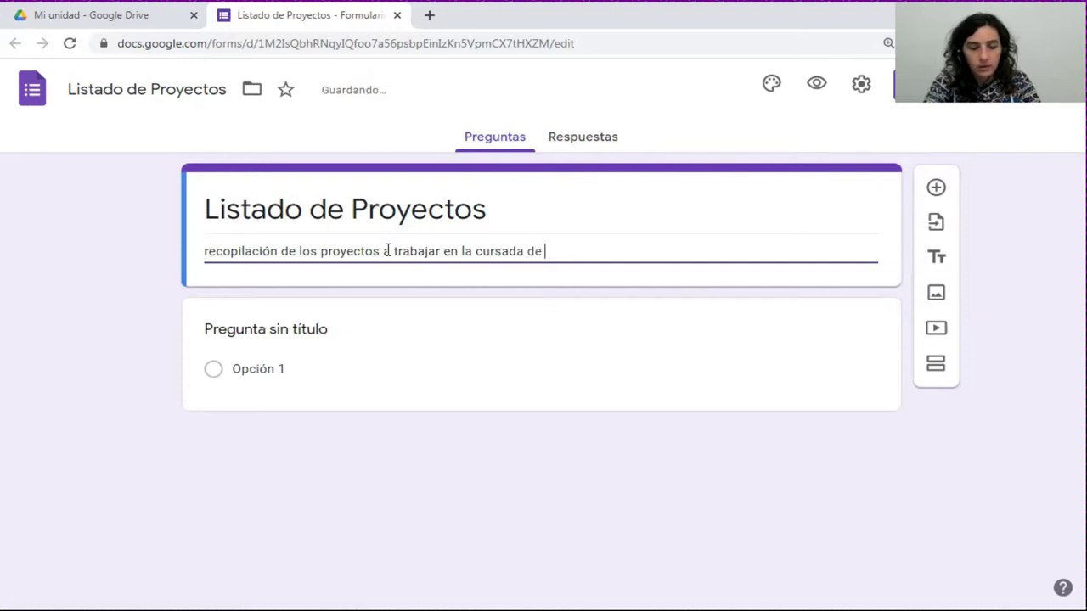
type("TICs ")
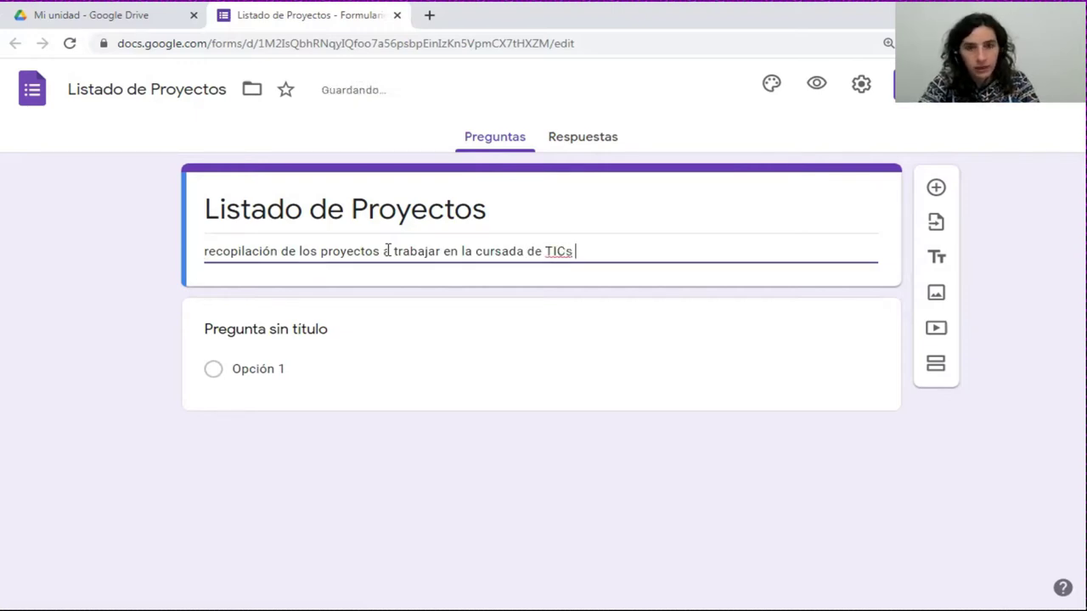
type("2021")
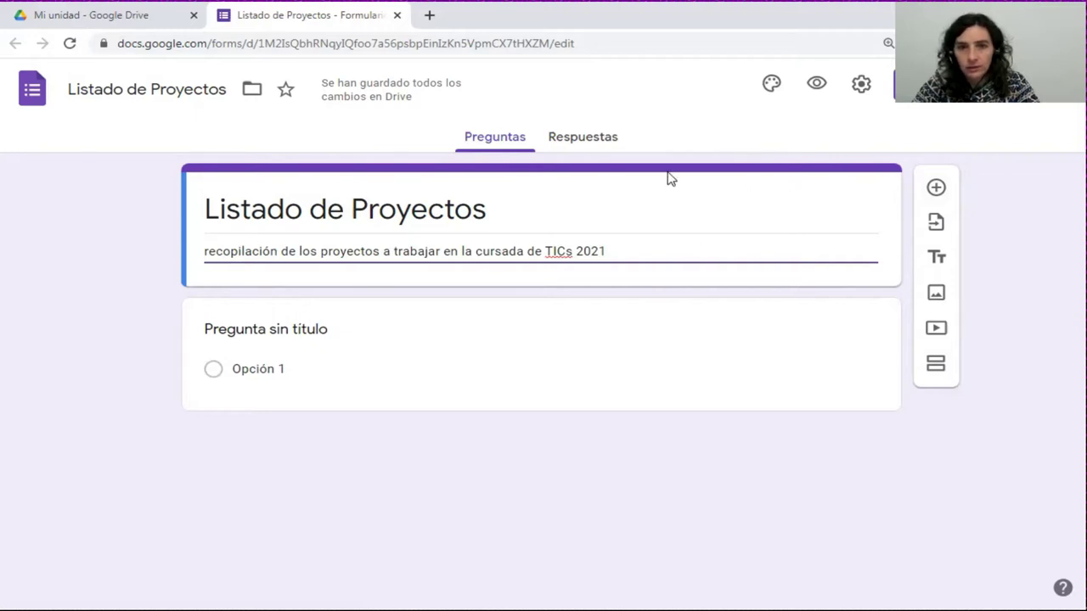
Set the untitled question's answer type to Respuesta corta.
left_click(376, 345)
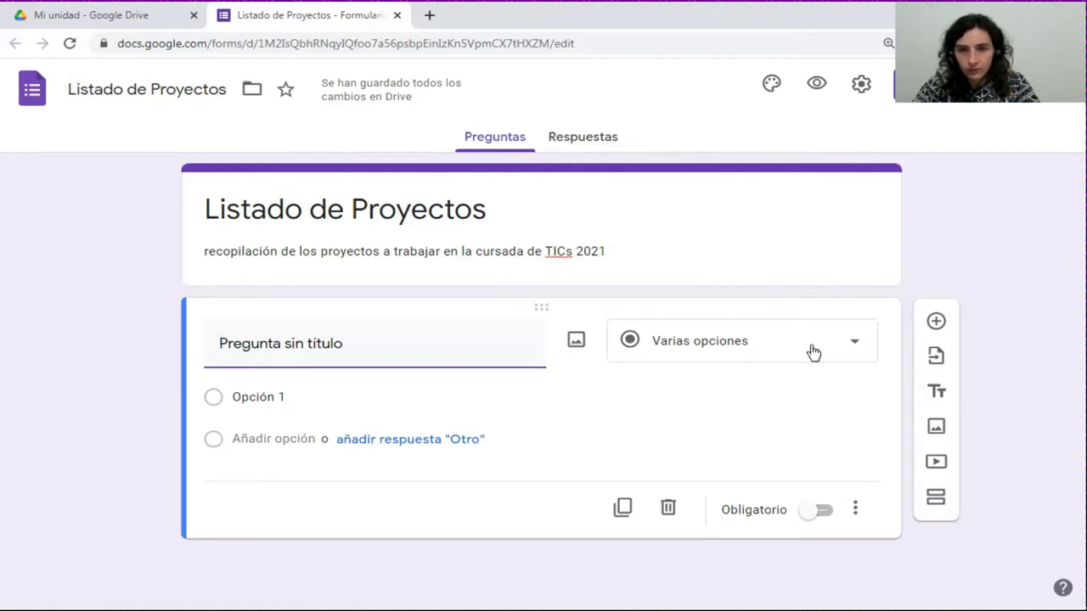
left_click(856, 343)
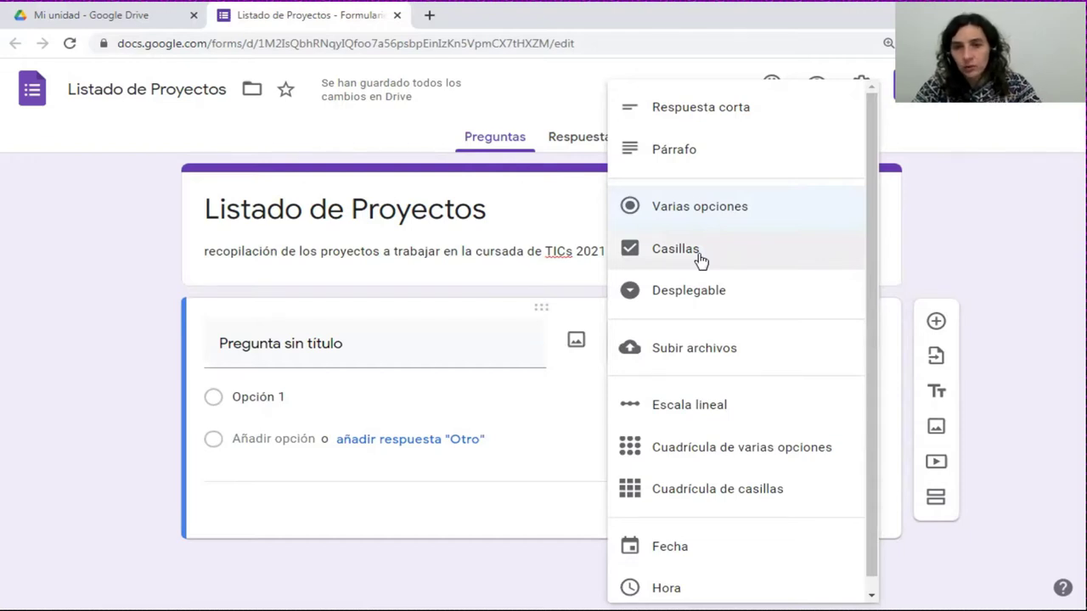
left_click(484, 348)
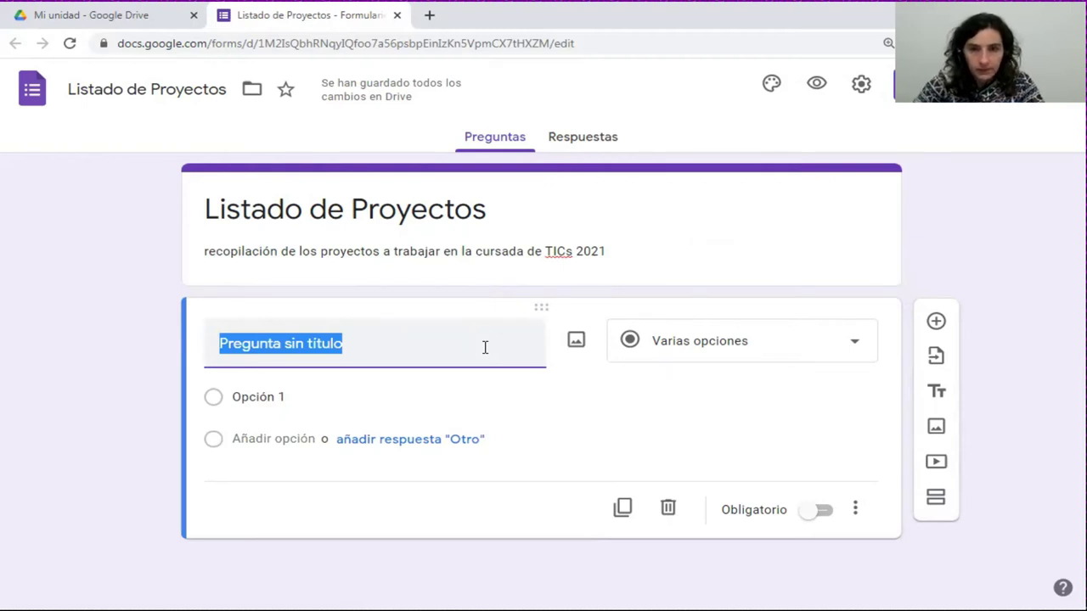
left_click(689, 342)
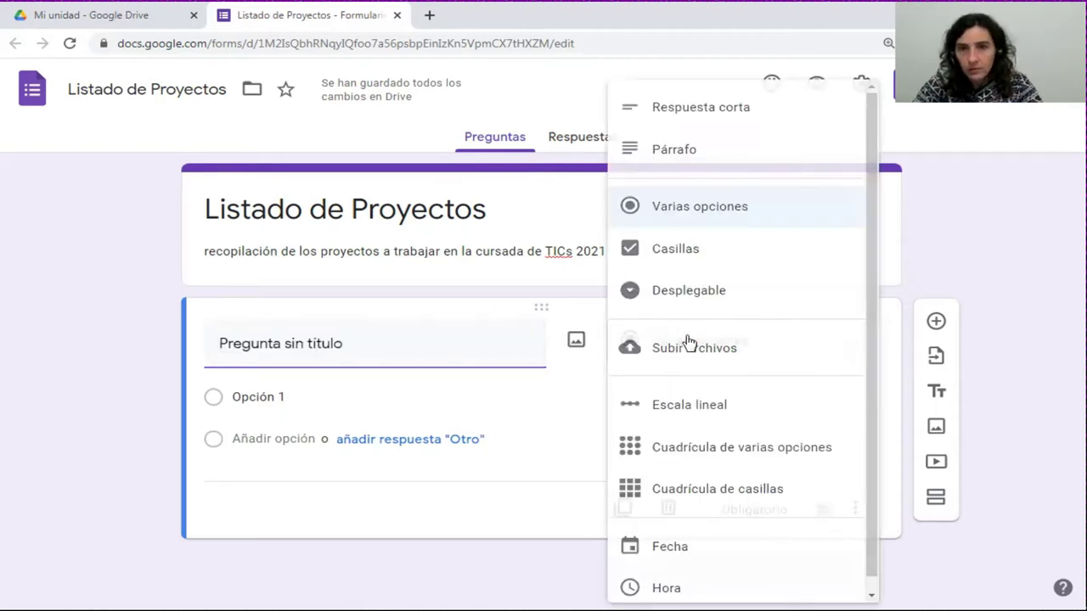
left_click(726, 125)
Title the short-answer question "Titulo del Proyecto", with a capital P in the last word.
left_click(378, 345)
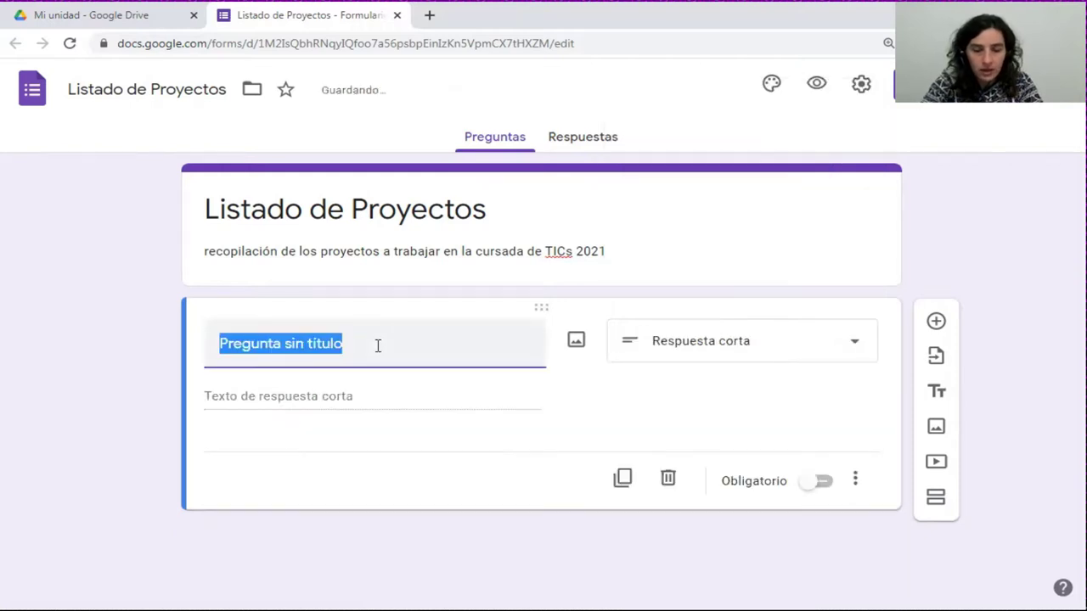
type("Titu")
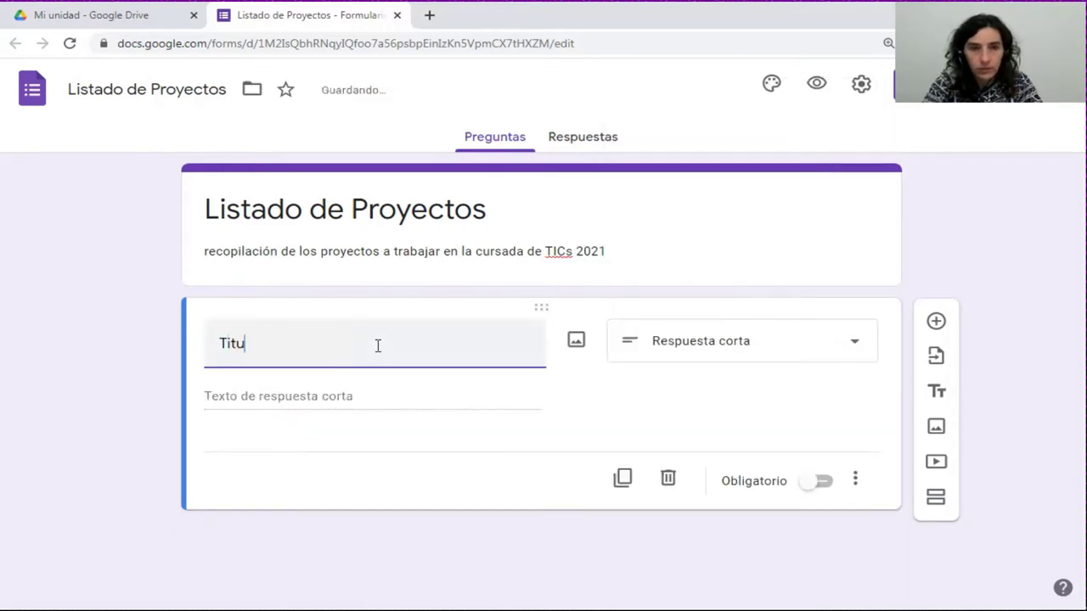
type("lo del proyecto")
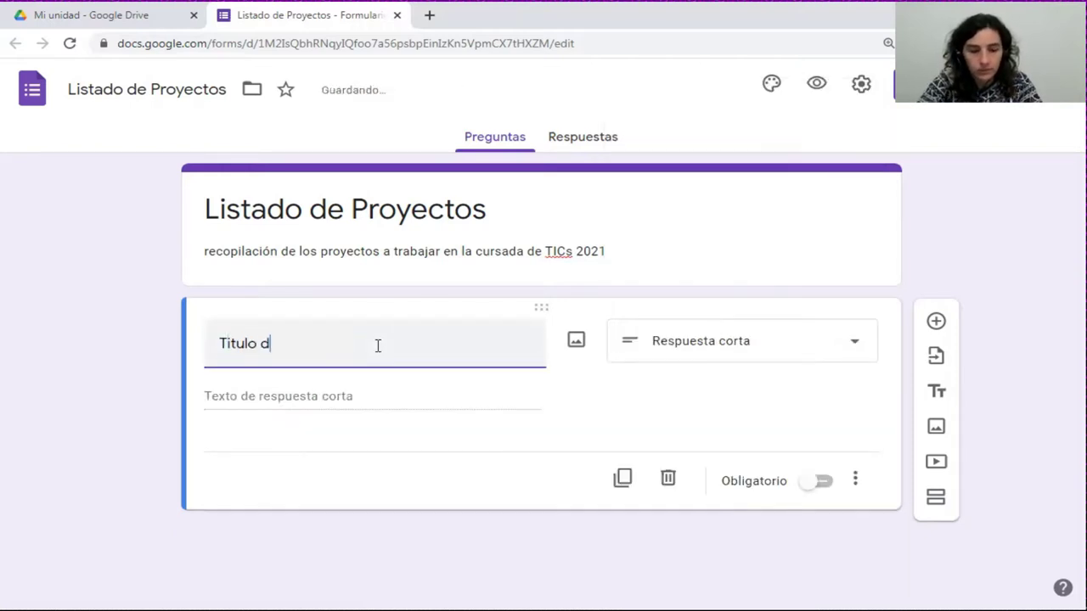
key("Left")
key("Left")
key("Left")
key("Left")
key("Left")
key("BackSpace")
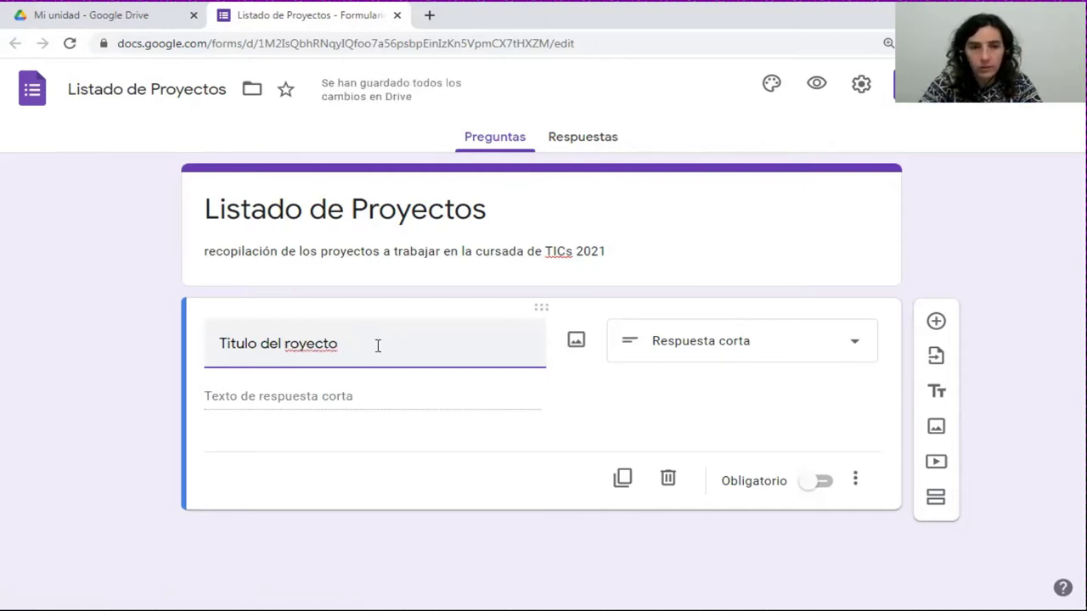
type("P")
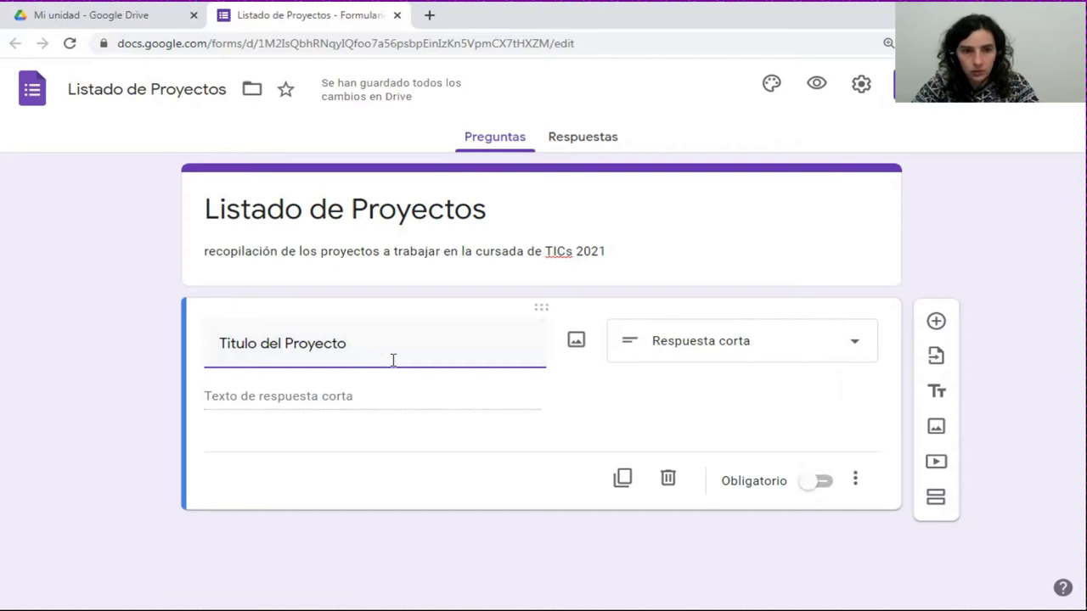
Examine the image sources available for the question, including camera capture and browsing local files, without inserting an image.
left_click(576, 342)
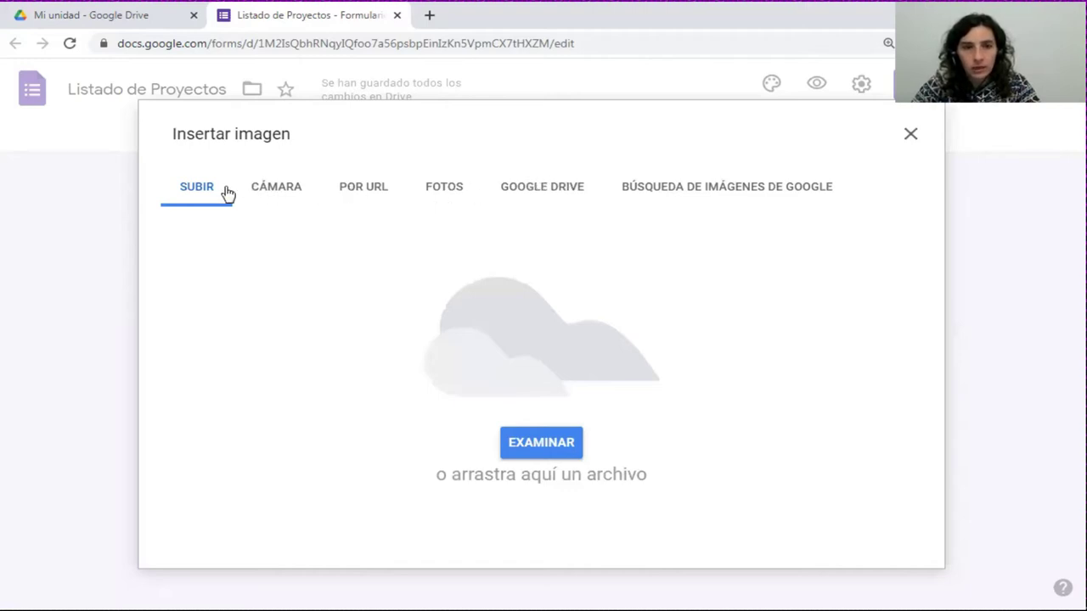
left_click(293, 190)
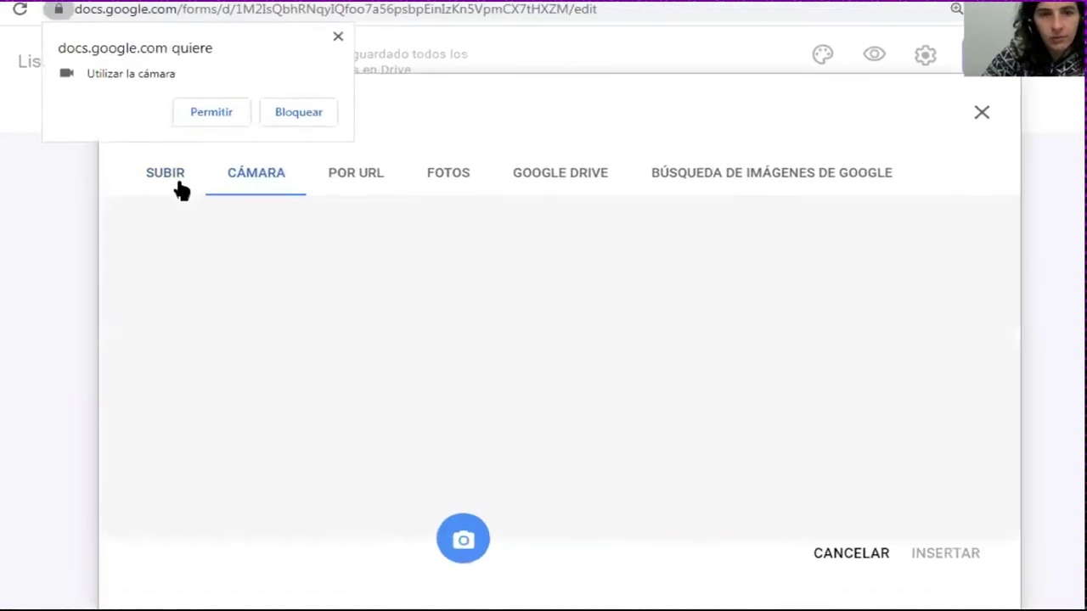
left_click(179, 183)
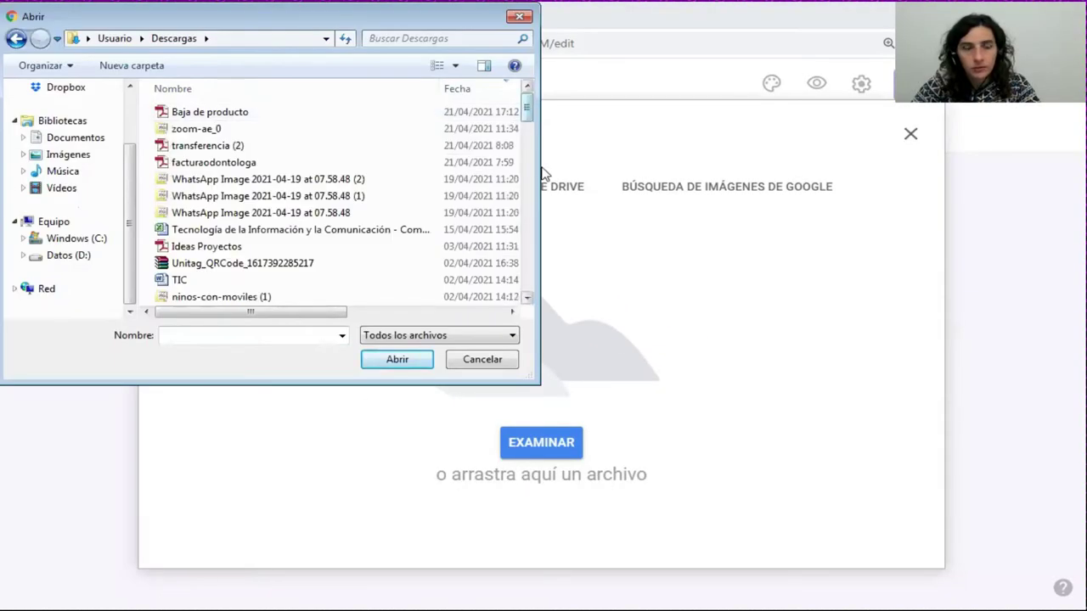
scroll(547, 174, "down", 10)
left_click_drag(553, 295, 558, 99)
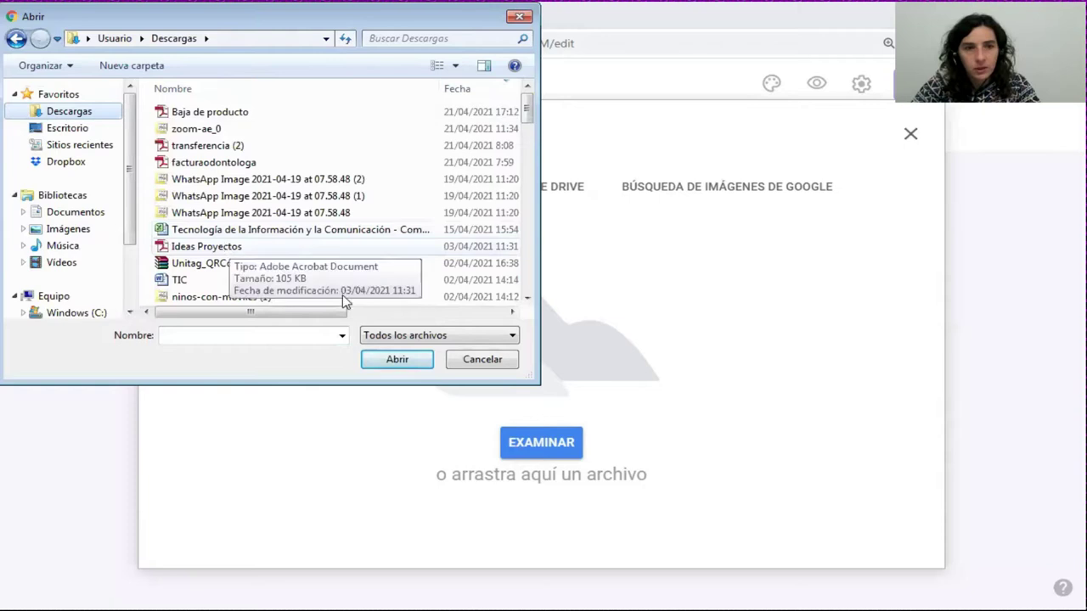
left_click_drag(501, 367, 369, 194)
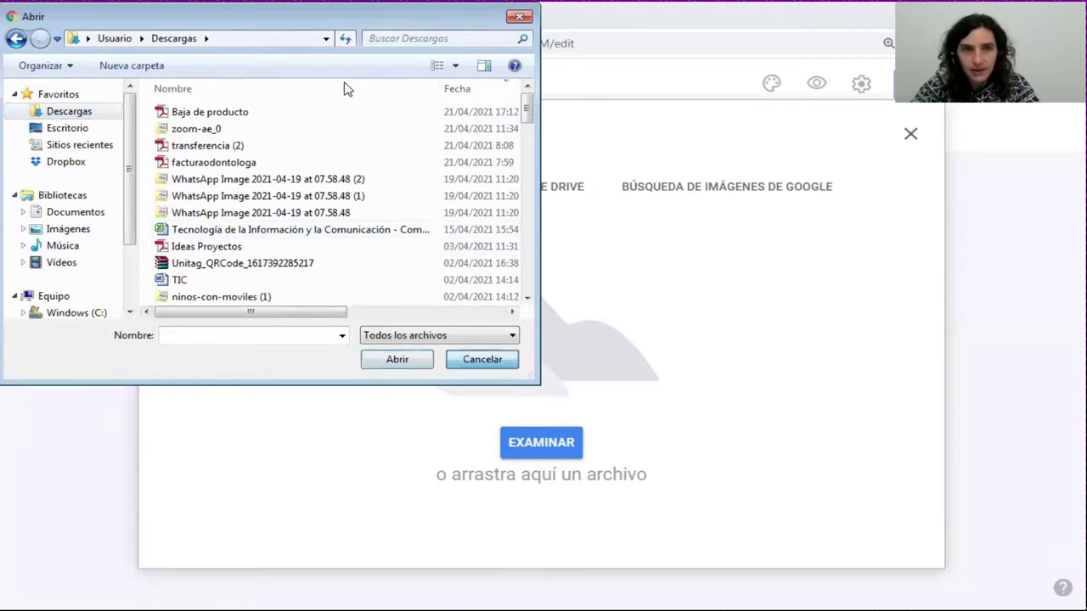
key("Escape")
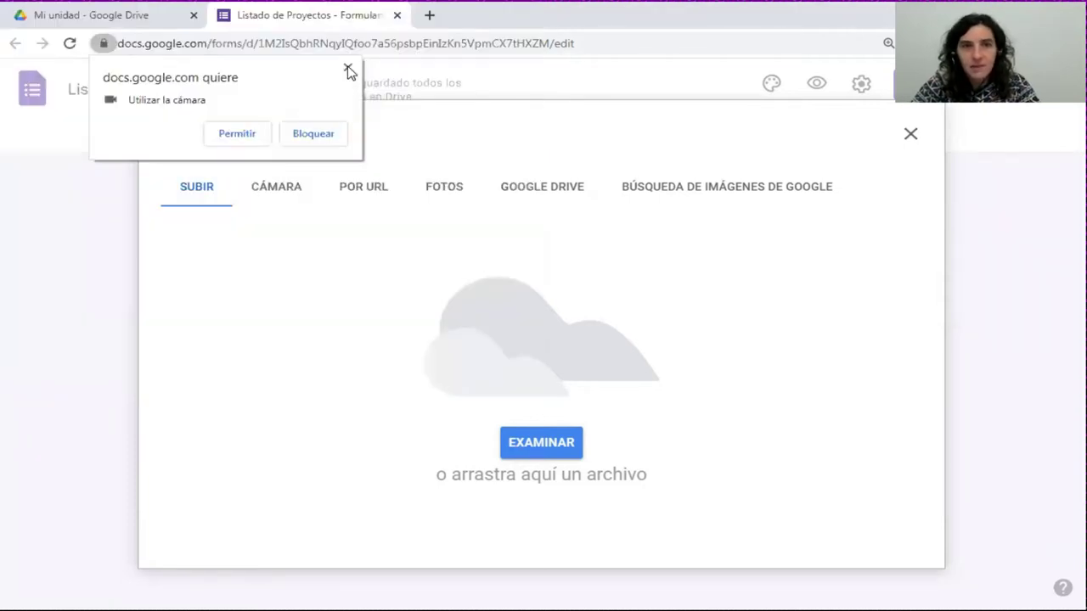
left_click(911, 138)
left_click(912, 139)
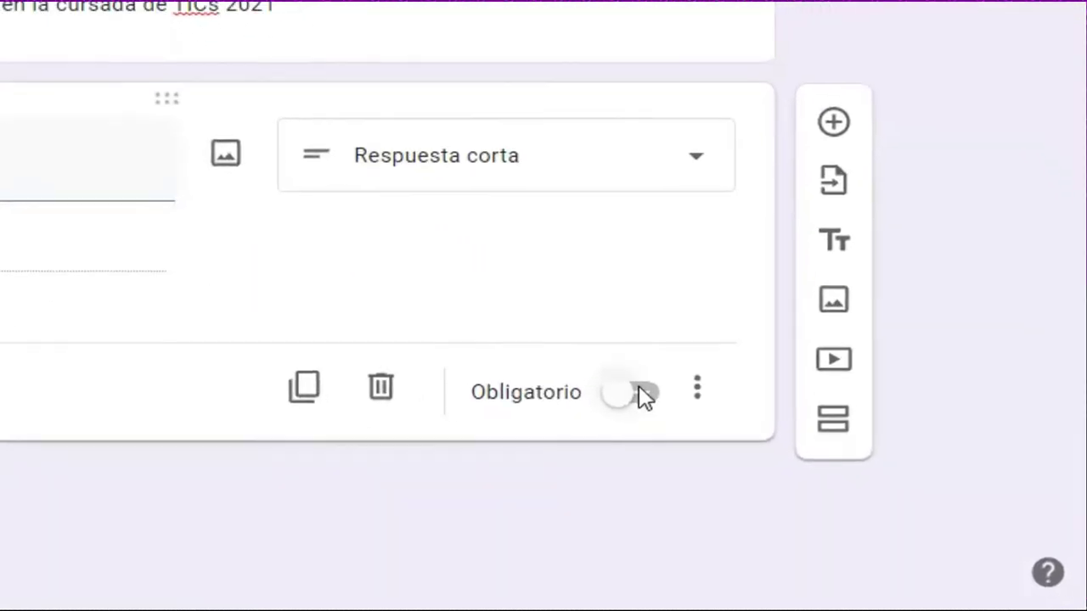
Make the "Titulo del Proyecto" question required and add a new question with the Párrafo answer type.
left_click(711, 430)
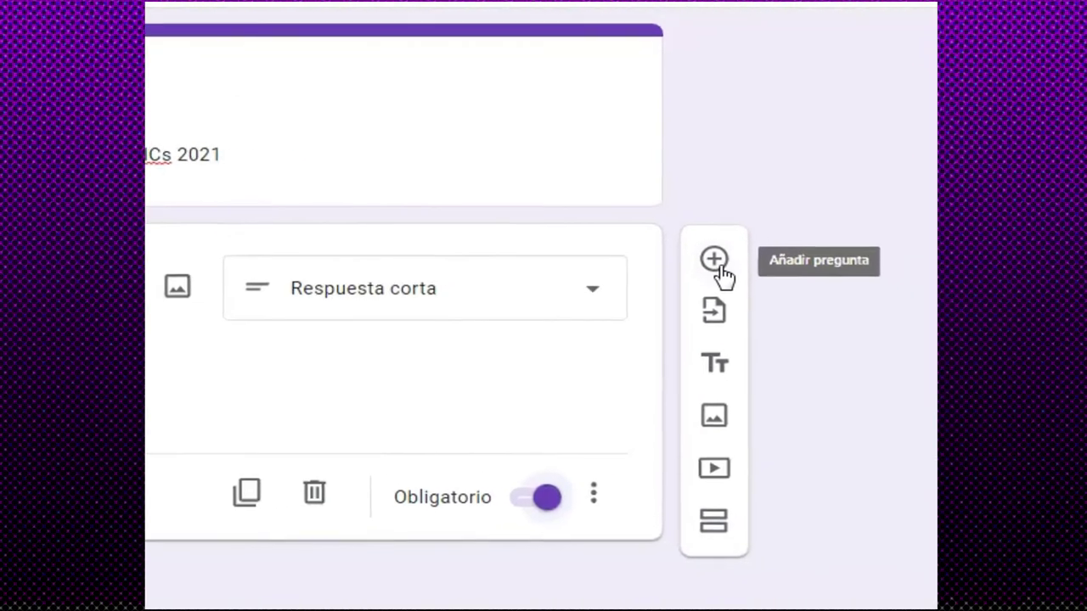
left_click(717, 264)
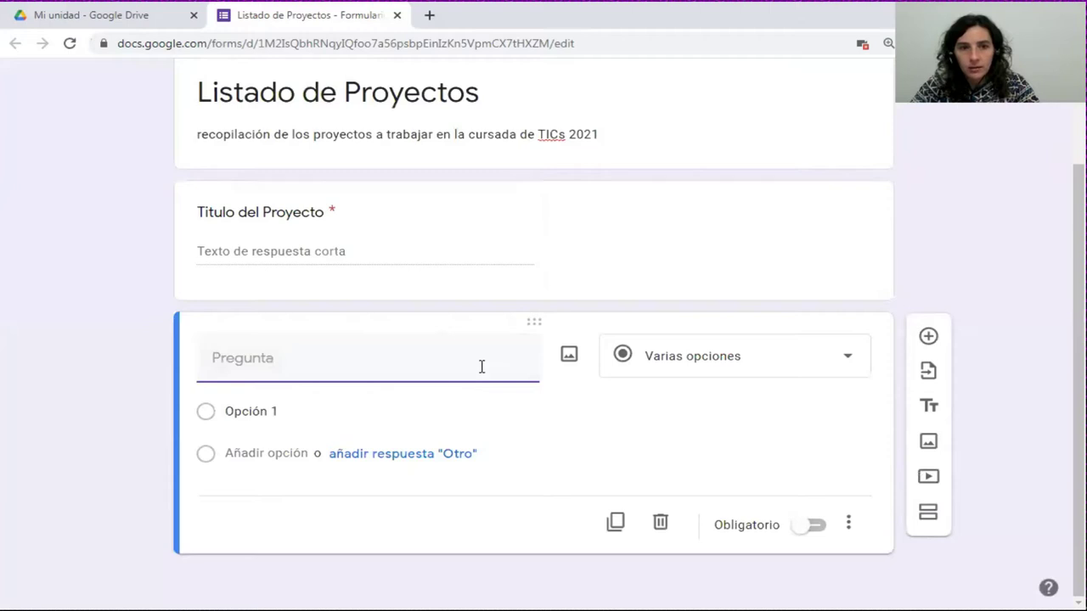
left_click(692, 366)
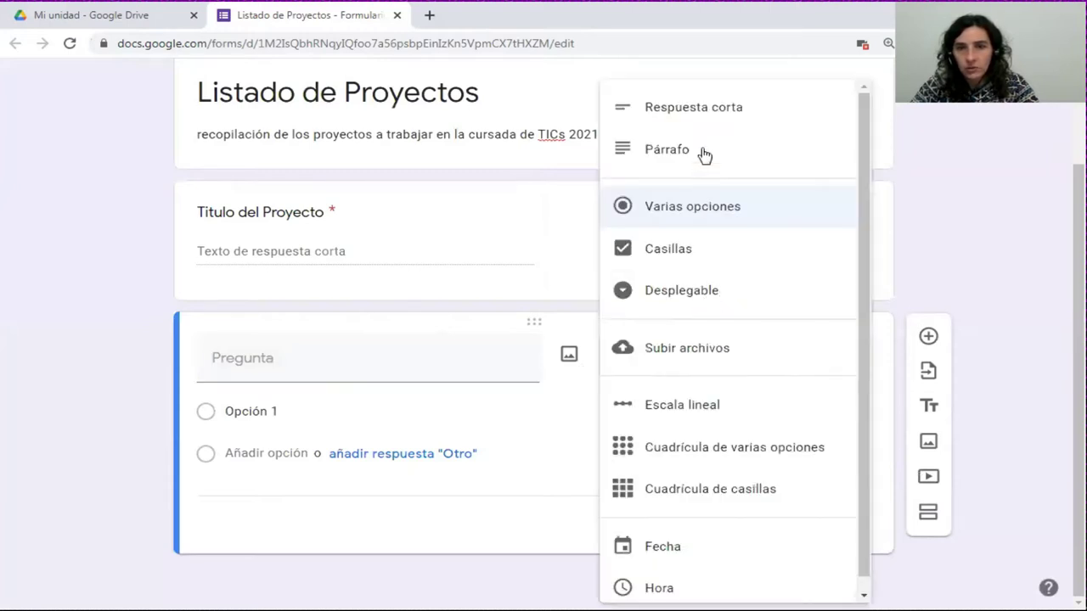
left_click(650, 161)
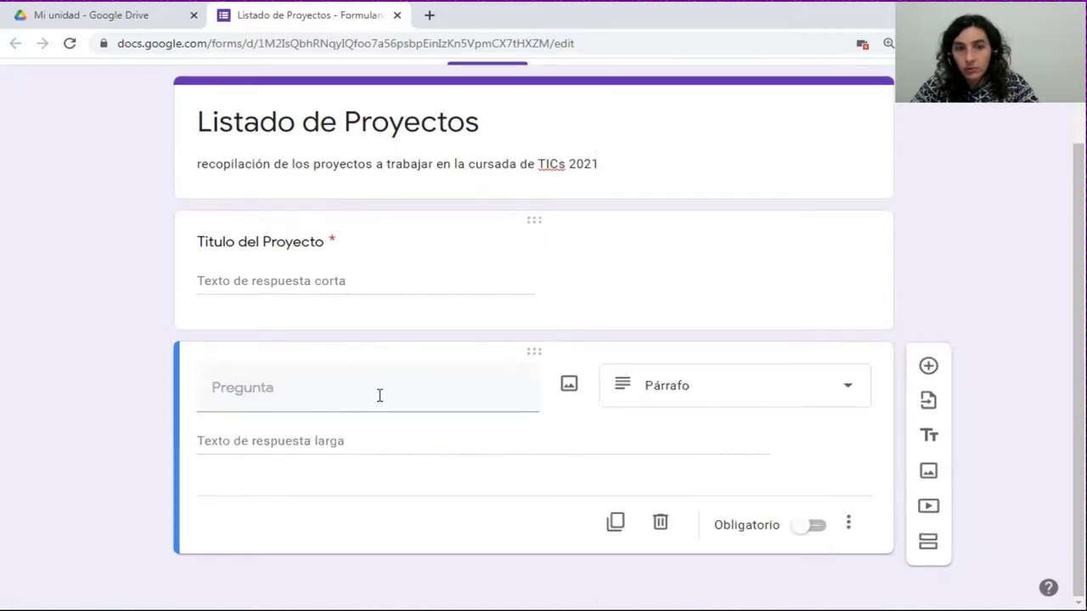
Title the new paragraph question "Descripción del Proyecto".
left_click(291, 391)
type("Descripci")
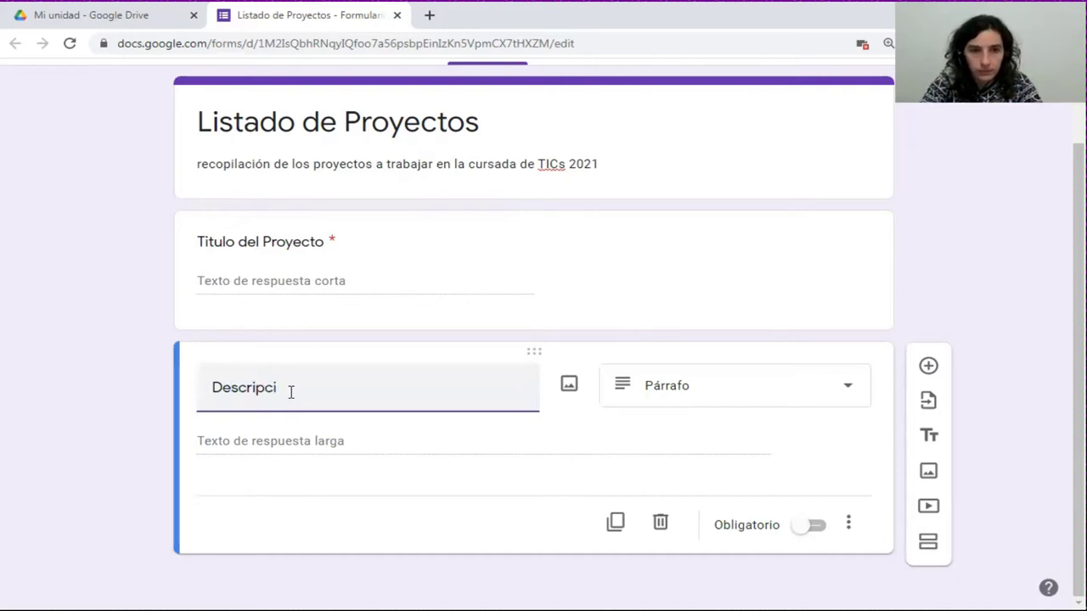
type("ón del ")
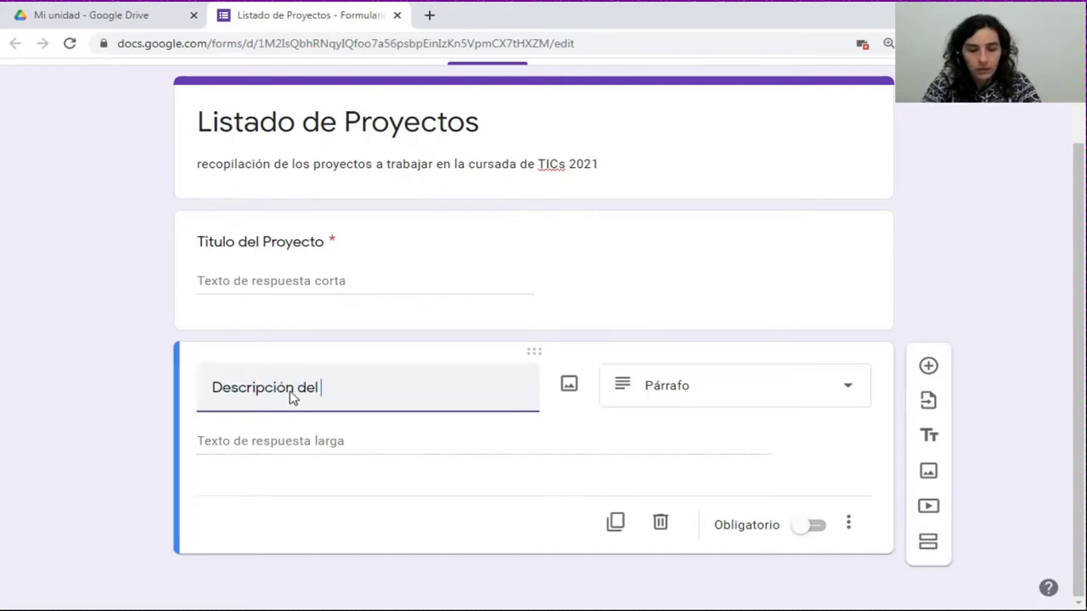
type("proye")
key("BackSpace")
key("BackSpace")
key("BackSpace")
key("BackSpace")
key("BackSpace")
type("Proyecto")
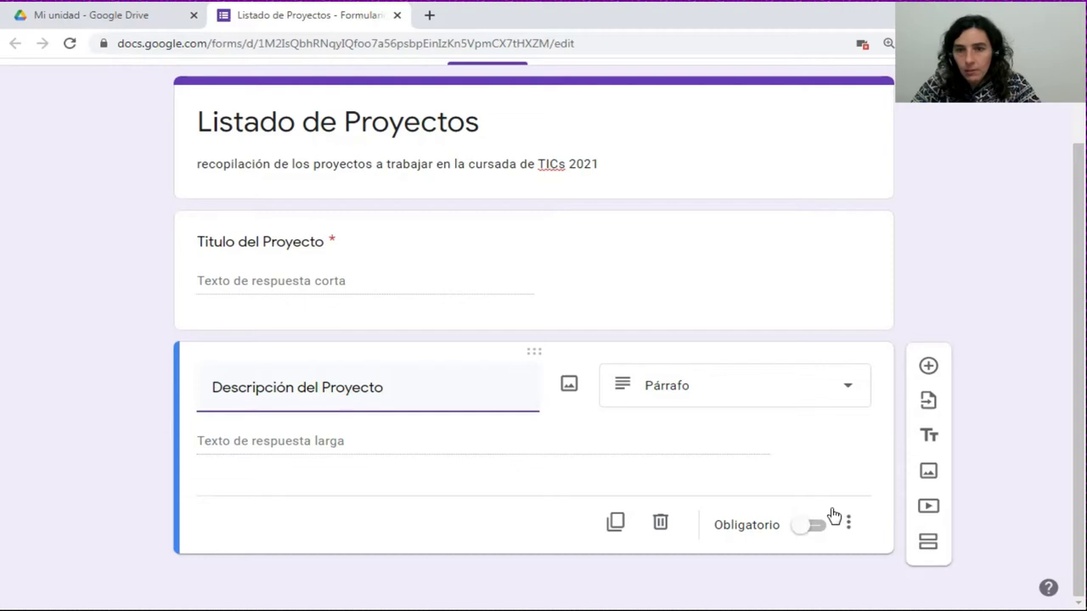
Add a third question of type Subir archivos and accept that respondents can upload files to Drive.
left_click(926, 366)
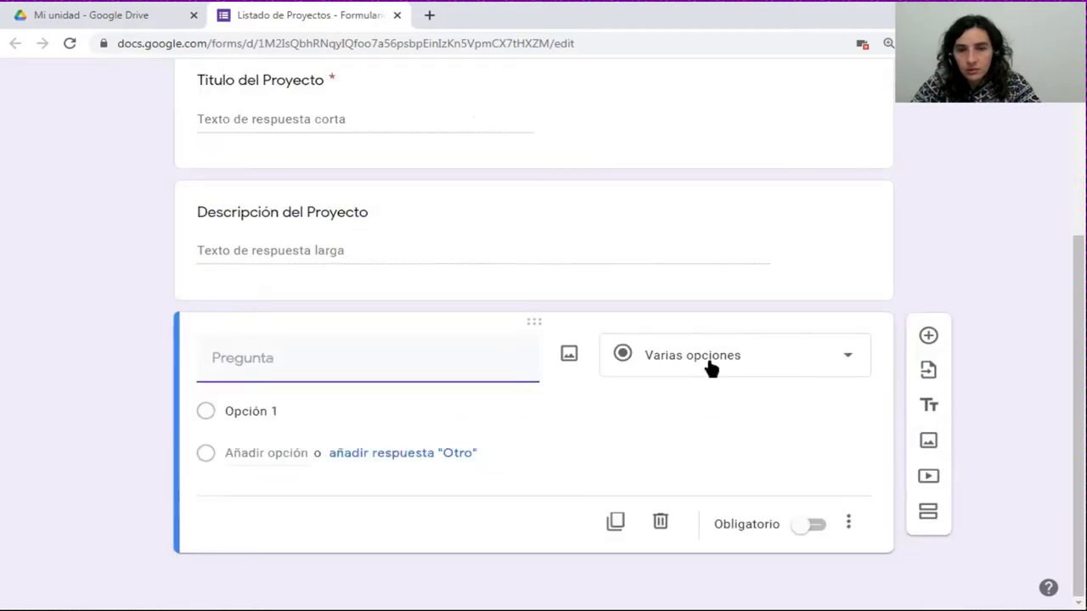
left_click(711, 367)
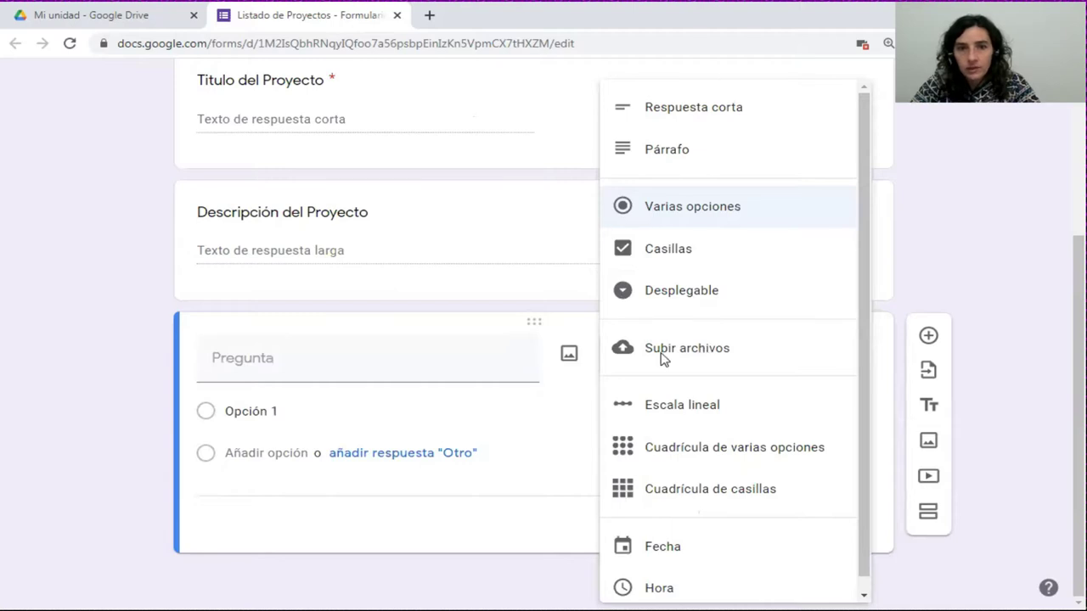
left_click(699, 355)
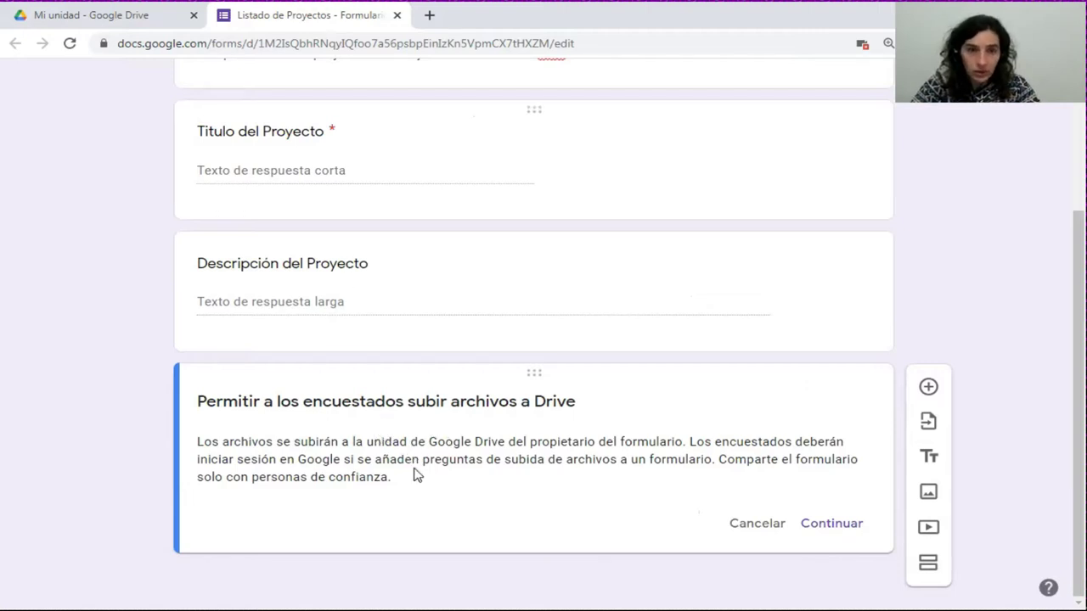
left_click(831, 524)
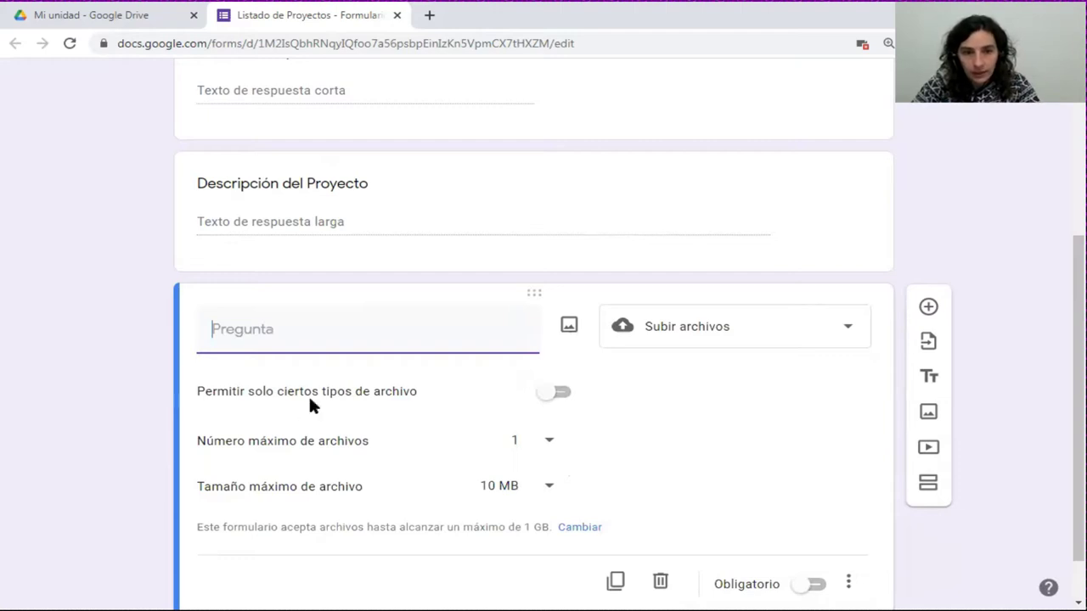
Restrict the file upload question to certain file types and allow PDF.
left_click(560, 397)
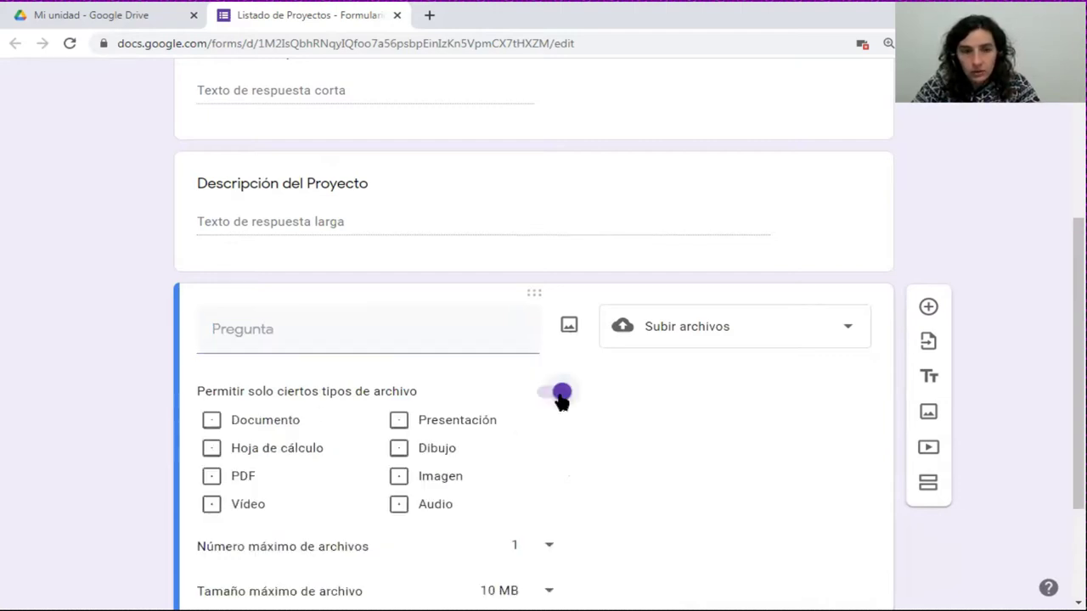
left_click(213, 477)
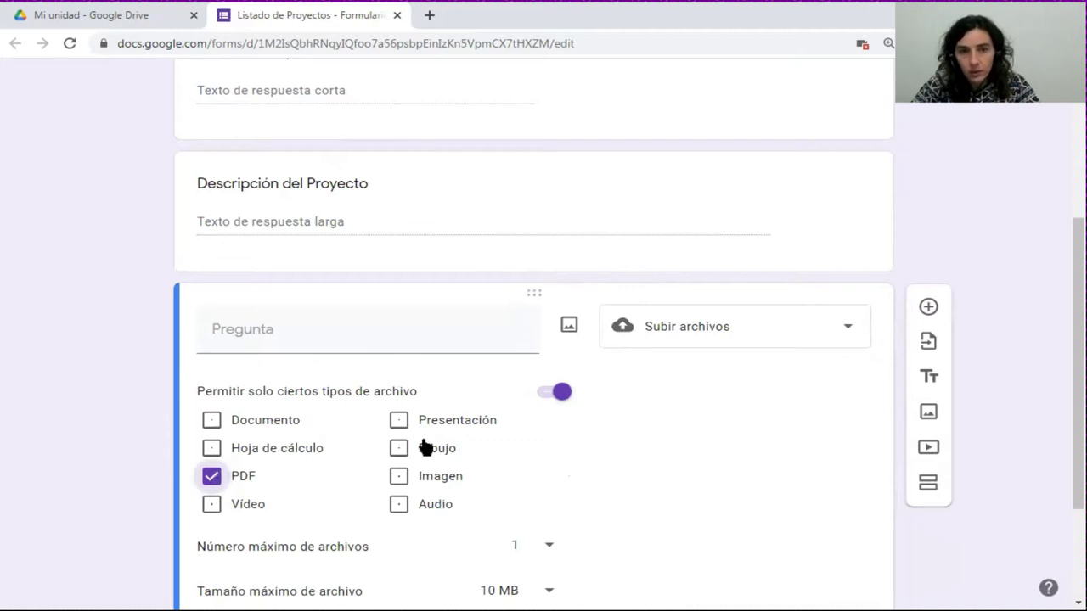
scroll(425, 448, "down", 1)
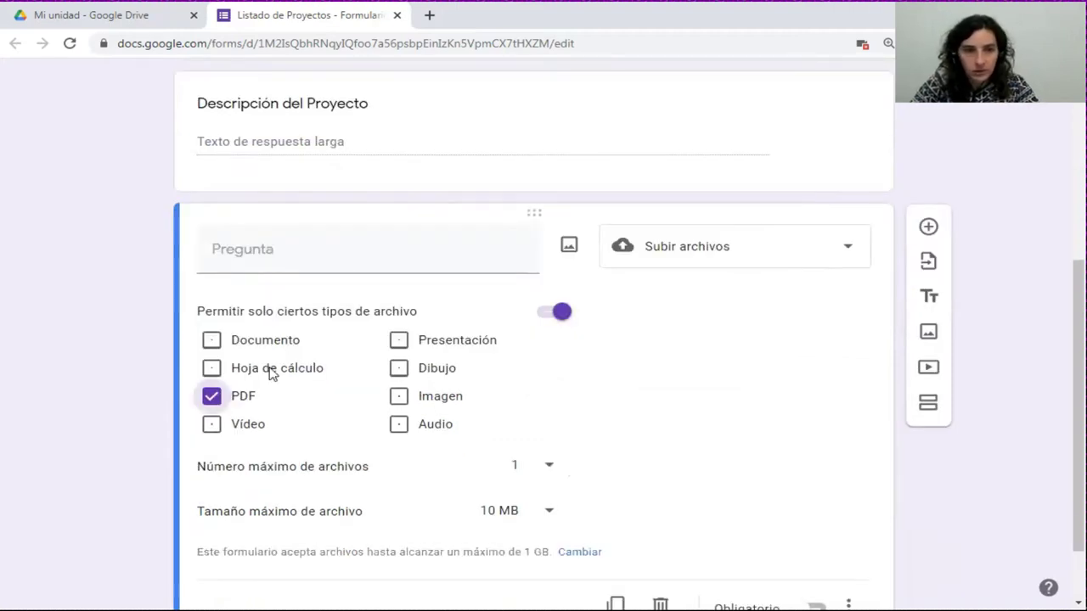
scroll(280, 384, "down", 1)
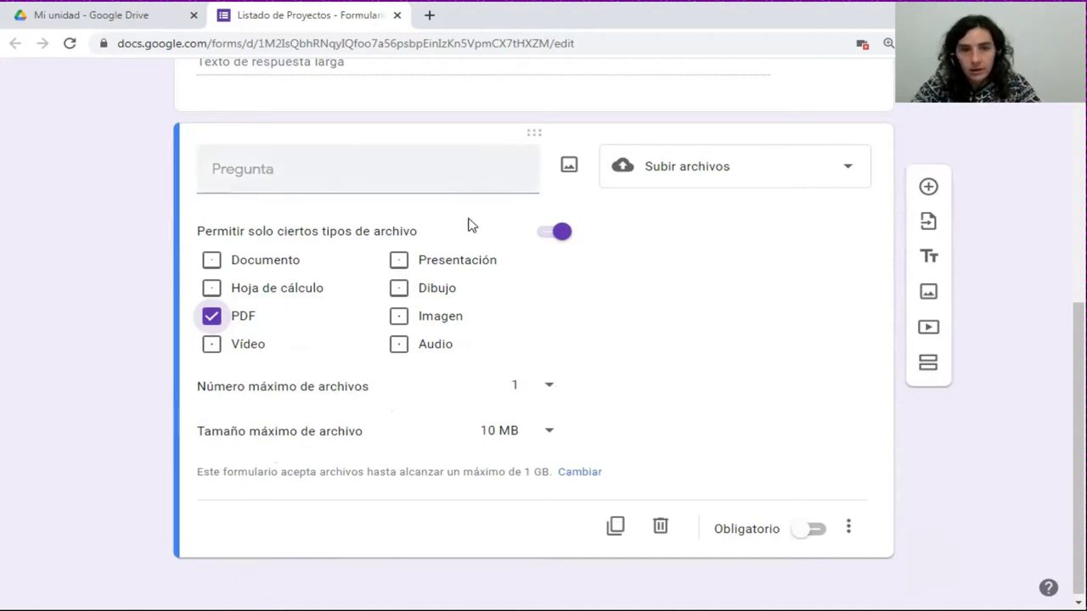
Title the file upload question "Documentación del proyecto".
left_click(366, 162)
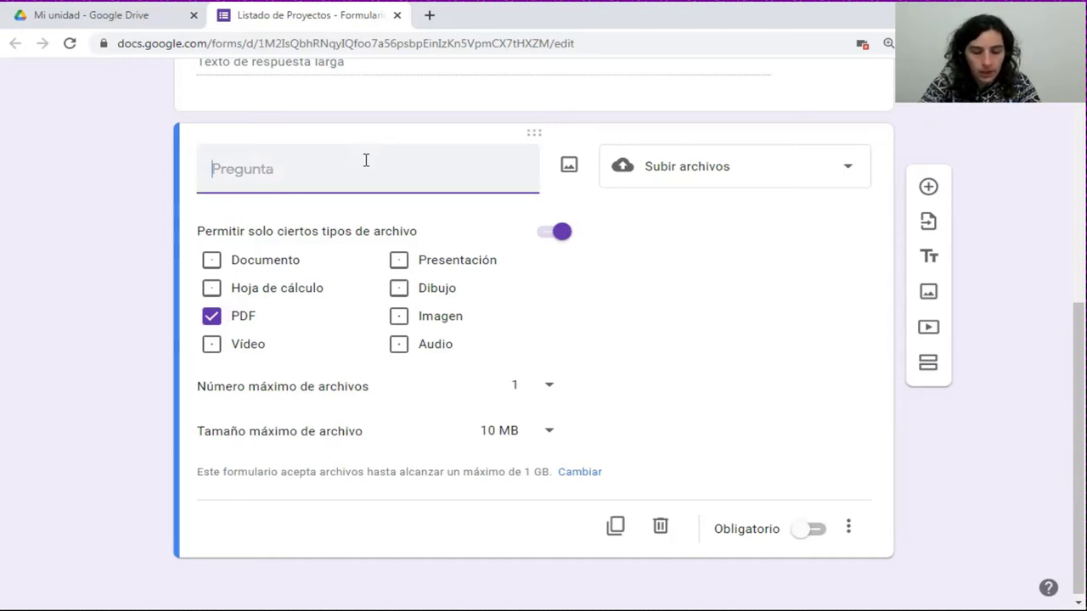
type("Documentaci")
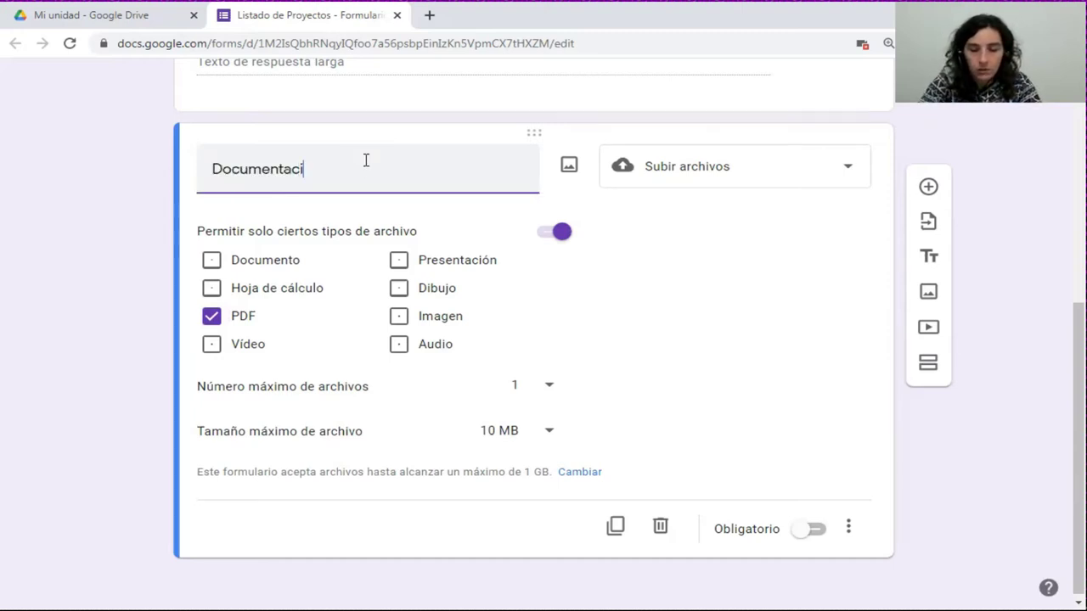
type("ón del proyecto")
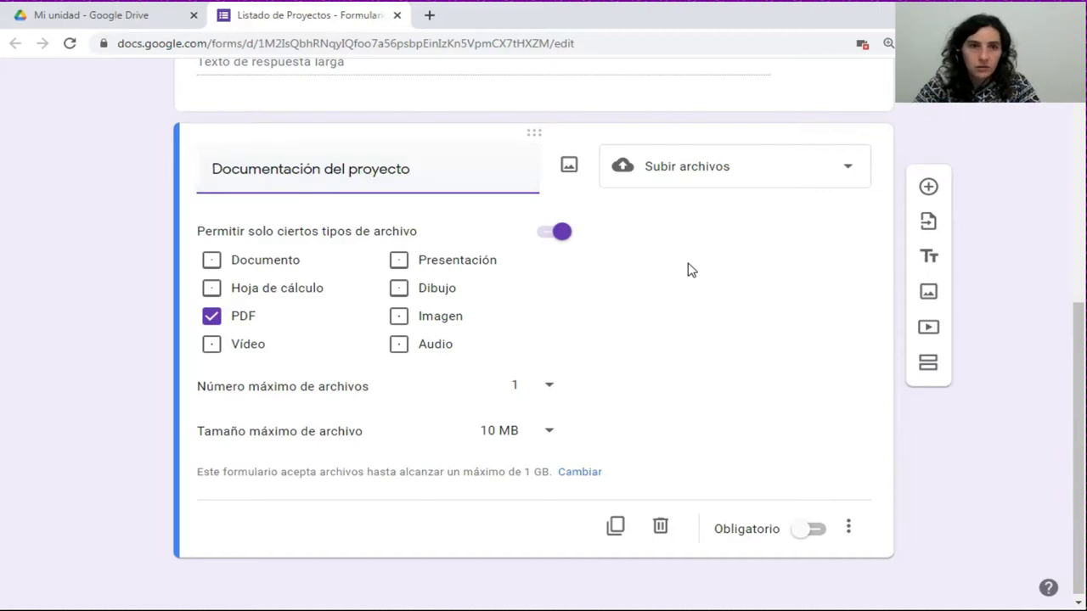
Add Imagen and Presentación to the file types accepted by the "Documentación del proyecto" question.
scroll(690, 269, "up", 2)
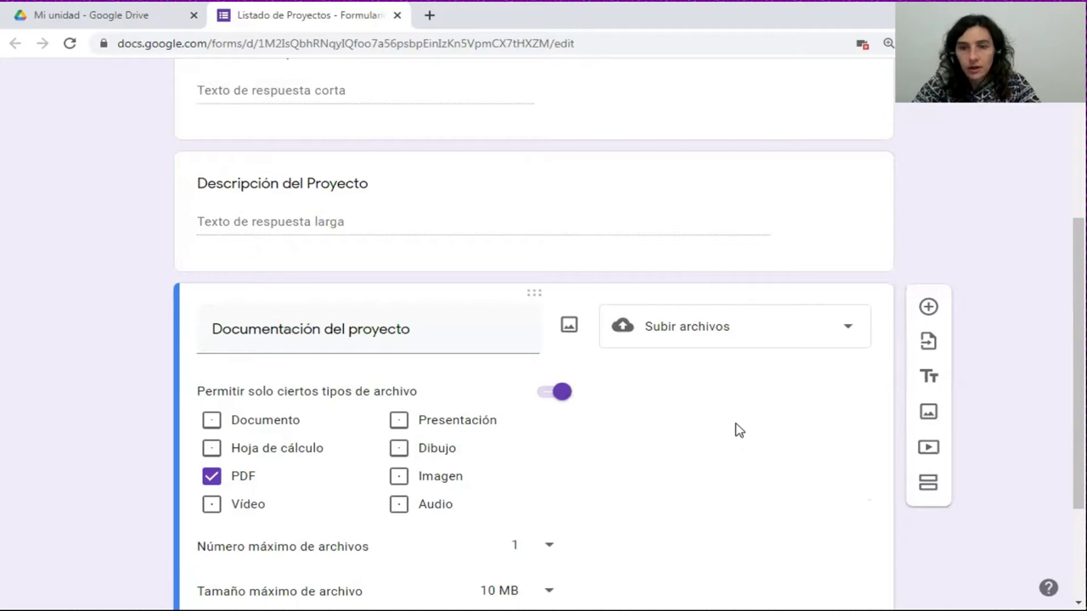
scroll(757, 463, "down", 2)
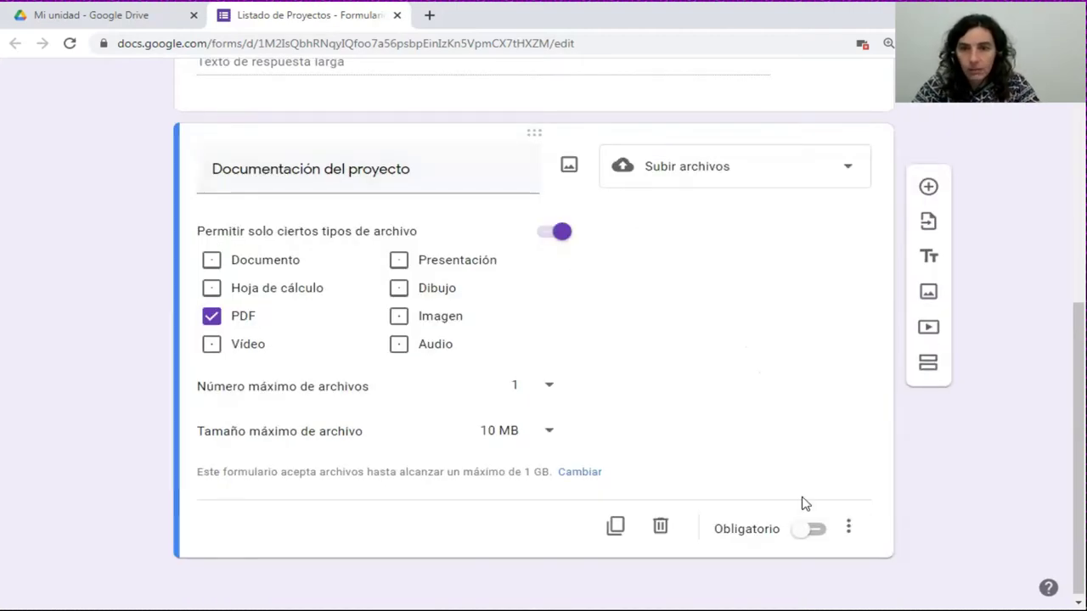
scroll(764, 410, "up", 1)
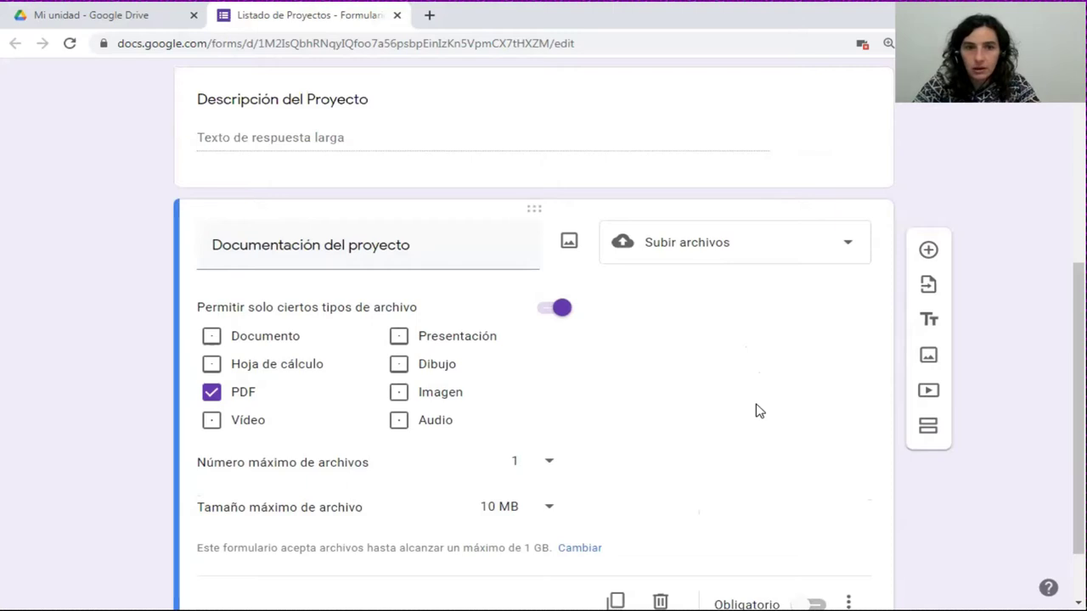
scroll(746, 429, "up", 1)
scroll(745, 435, "up", 1)
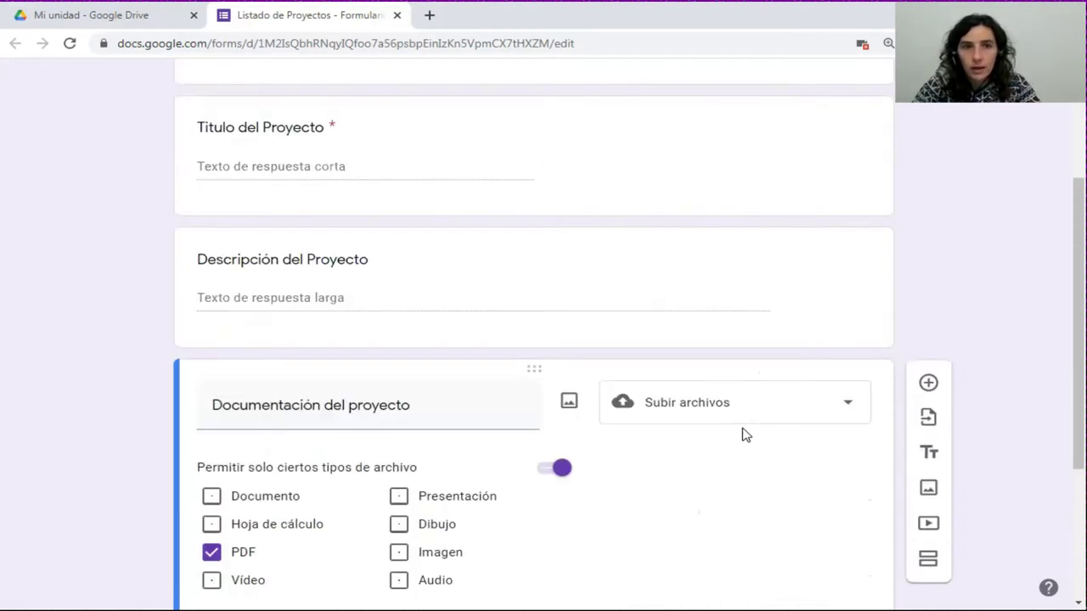
scroll(744, 437, "down", 1)
scroll(718, 331, "down", 2)
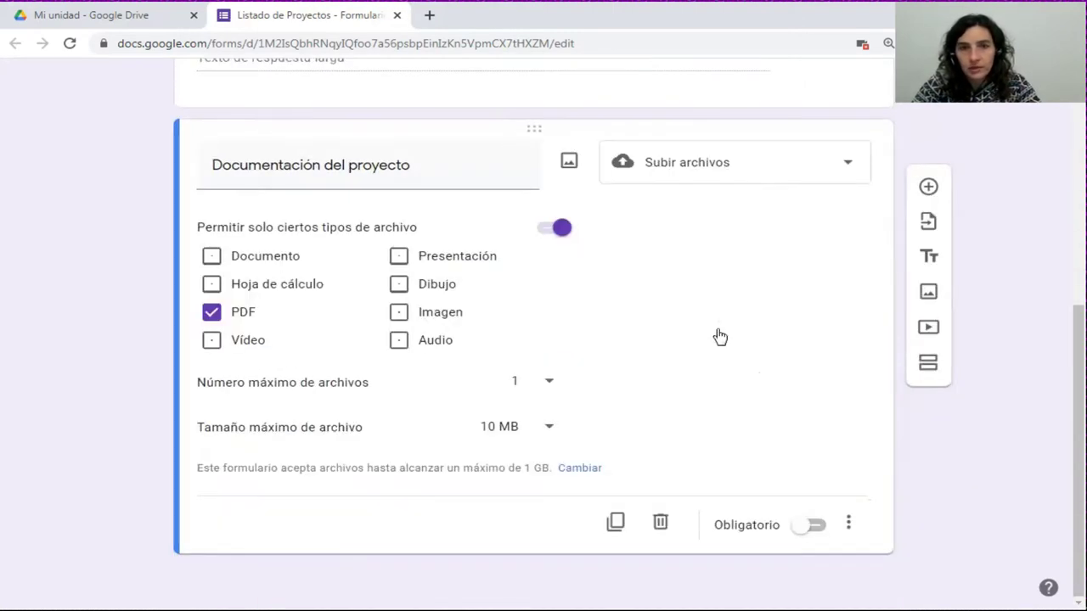
scroll(718, 335, "up", 2)
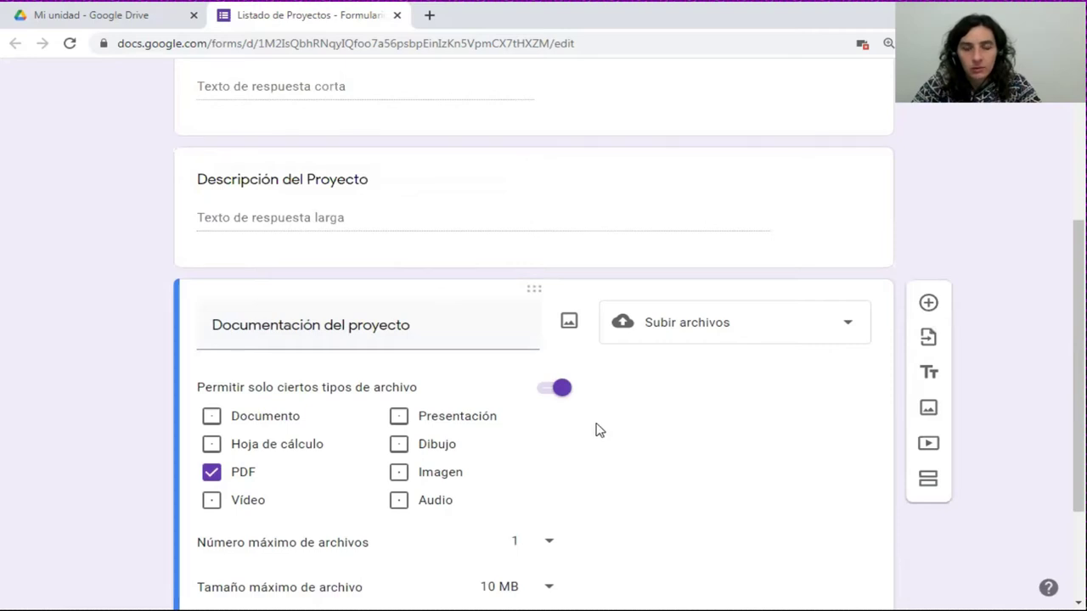
left_click(399, 474)
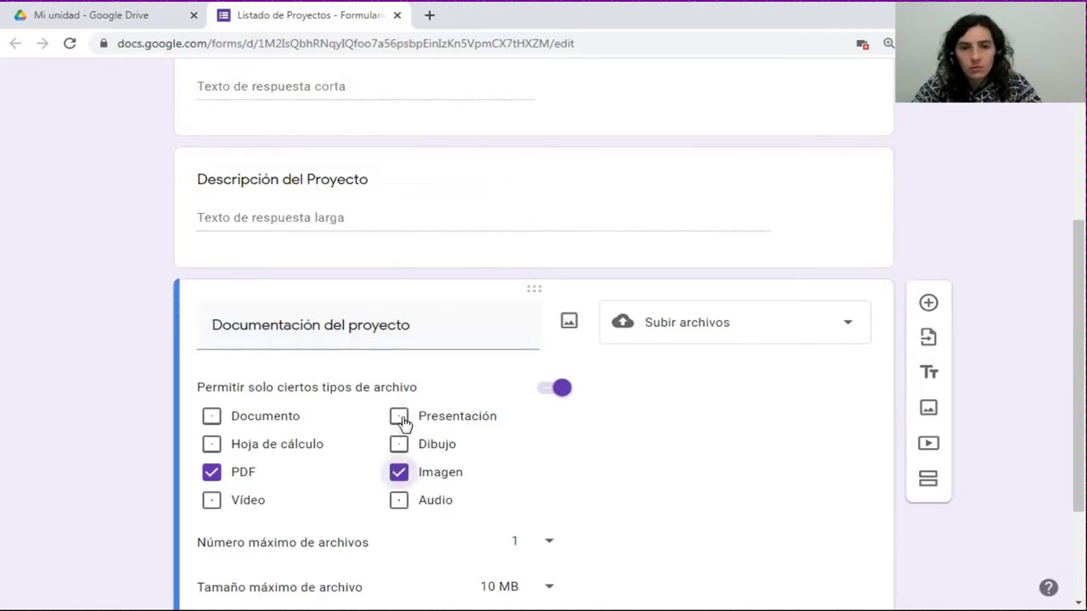
left_click(400, 420)
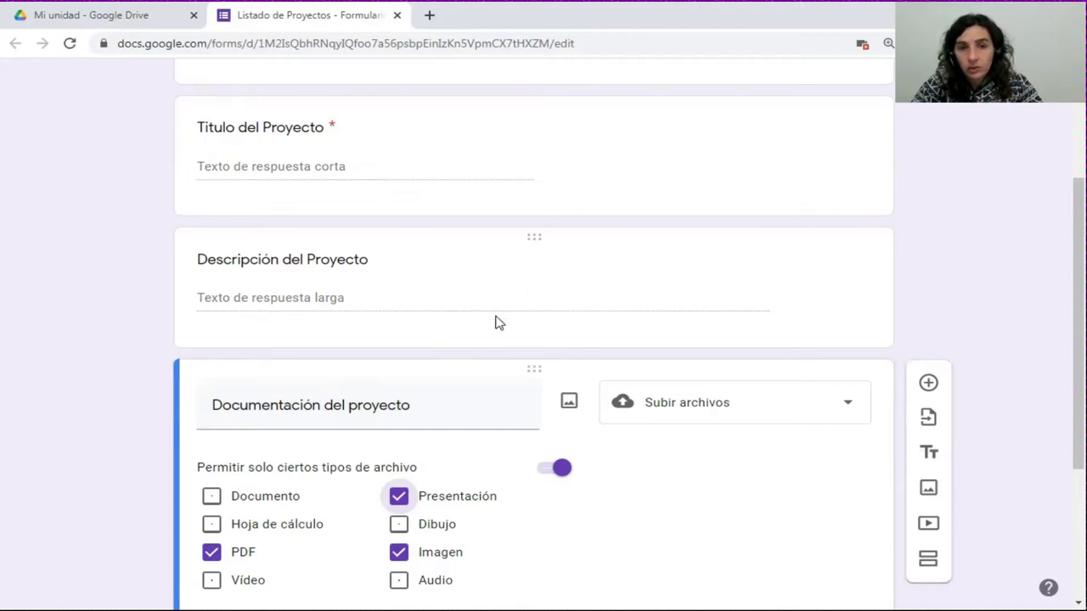
scroll(283, 297, "down", 1)
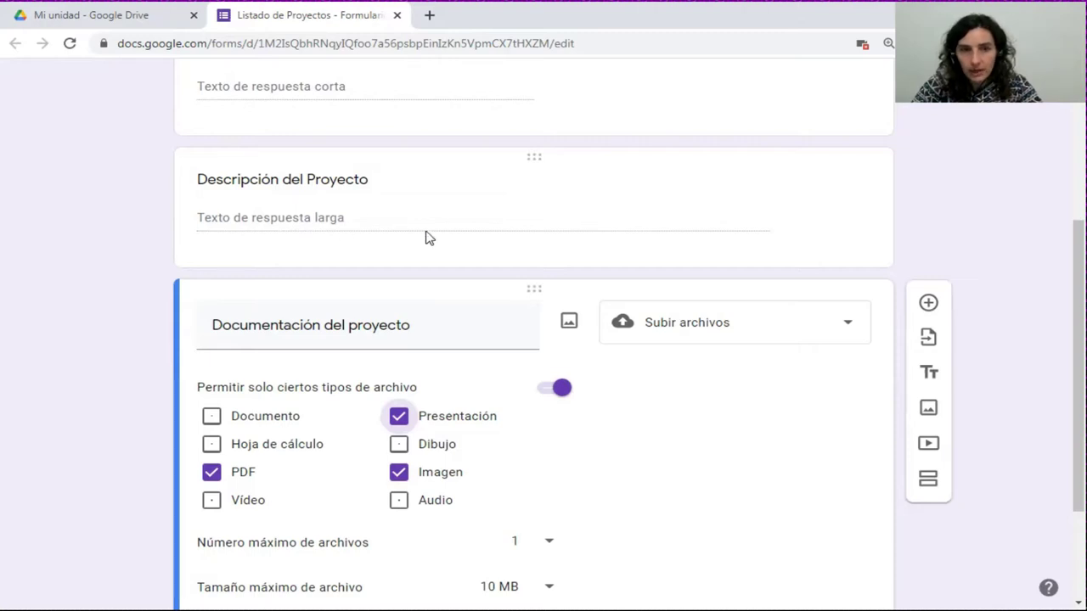
scroll(447, 202, "down", 1)
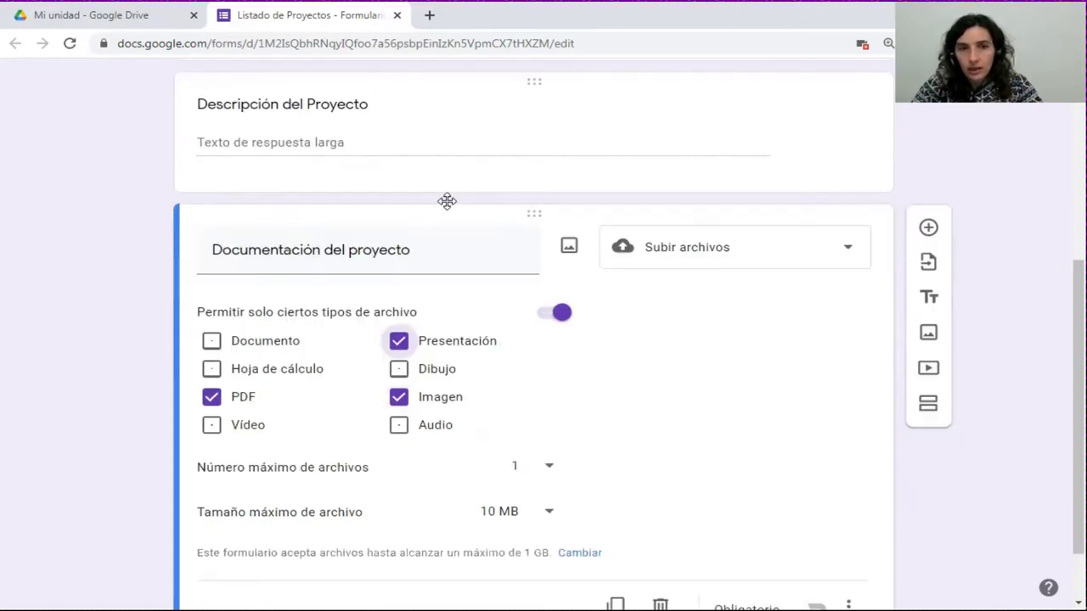
Add a new section after the "Documentación del proyecto" question.
scroll(487, 203, "down", 2)
scroll(504, 238, "up", 2)
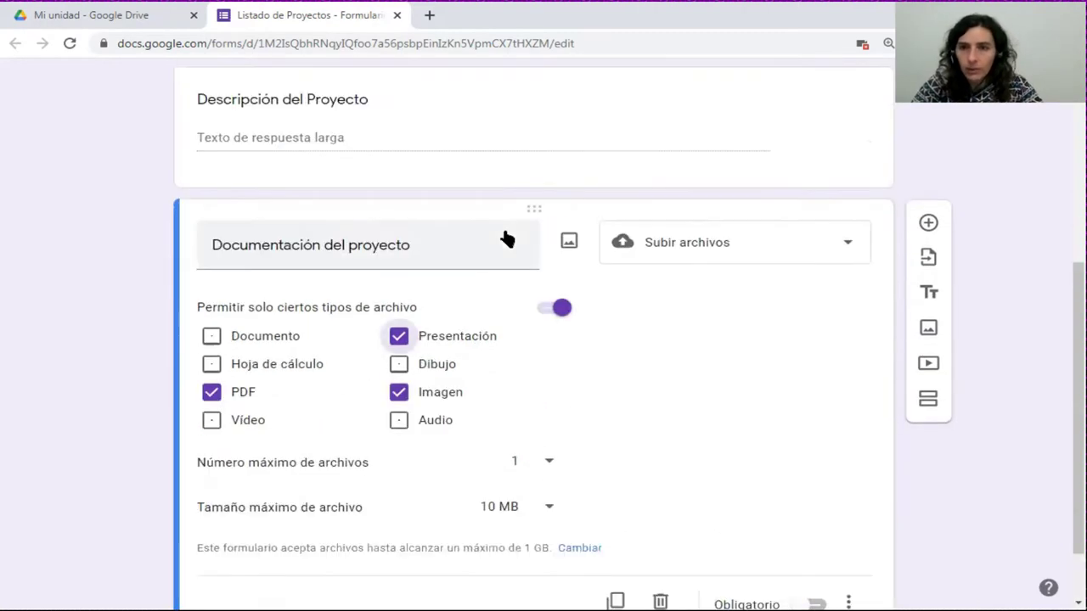
left_click(926, 398)
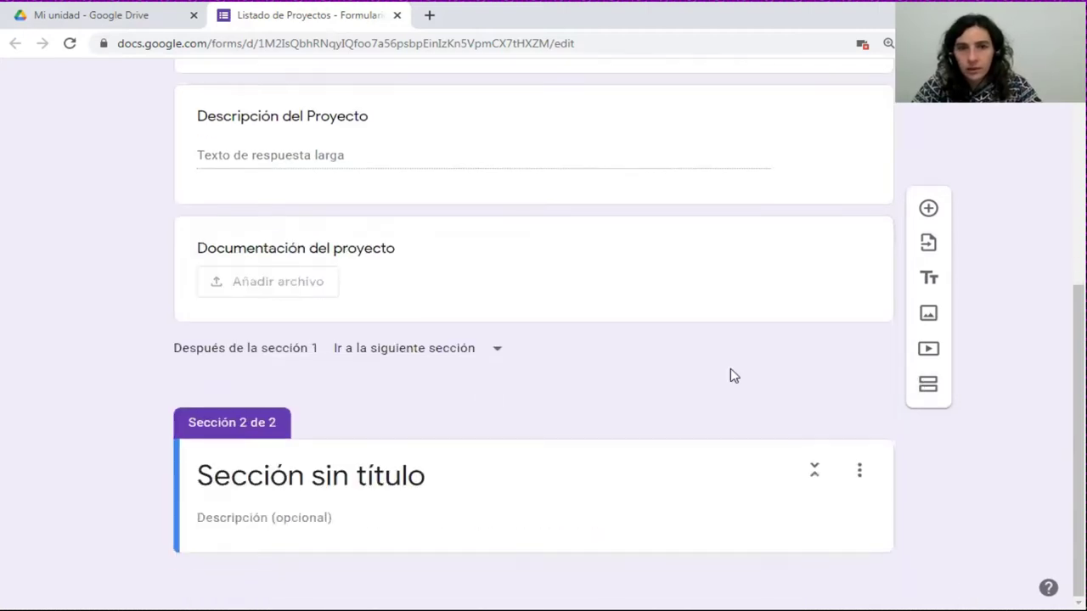
Review how the form is divided, from the header and questions of section 1 to the new section 2.
scroll(730, 376, "up", 1)
scroll(730, 382, "down", 1)
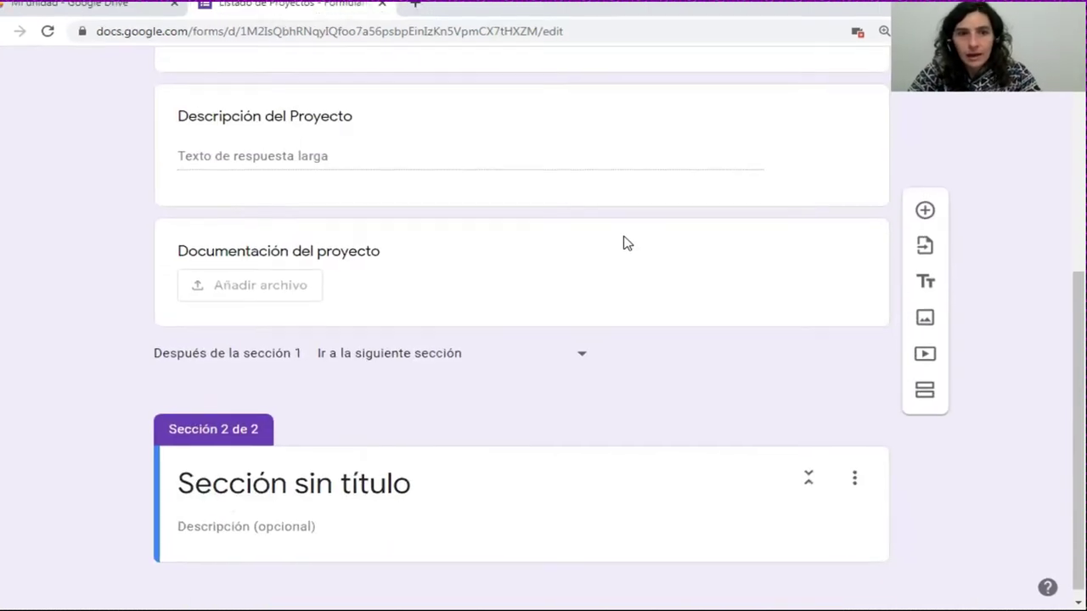
scroll(635, 245, "up", 4)
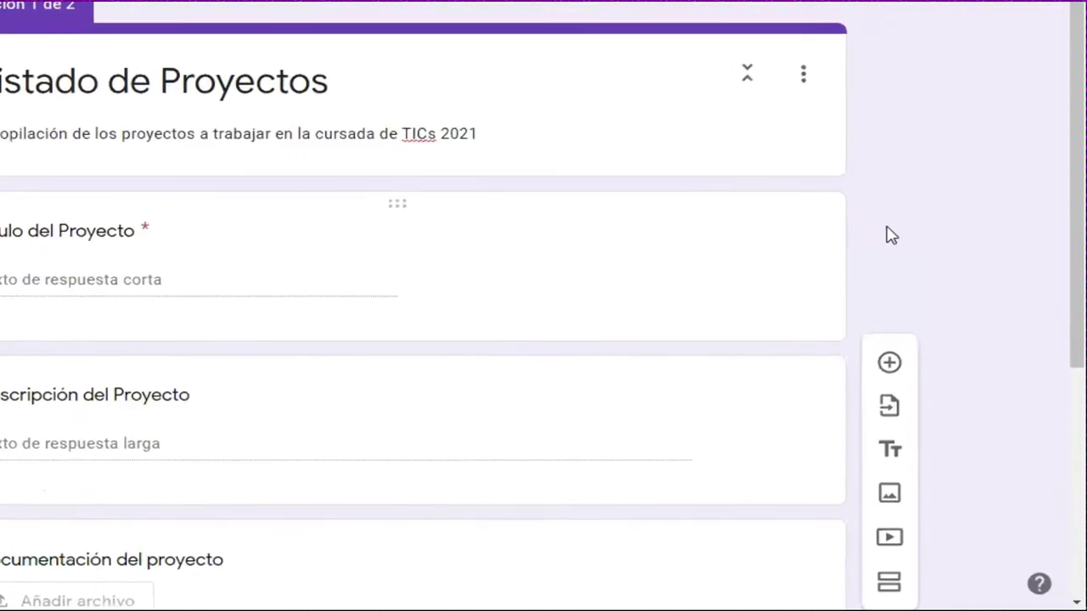
scroll(741, 358, "down", 2)
scroll(857, 305, "down", 3)
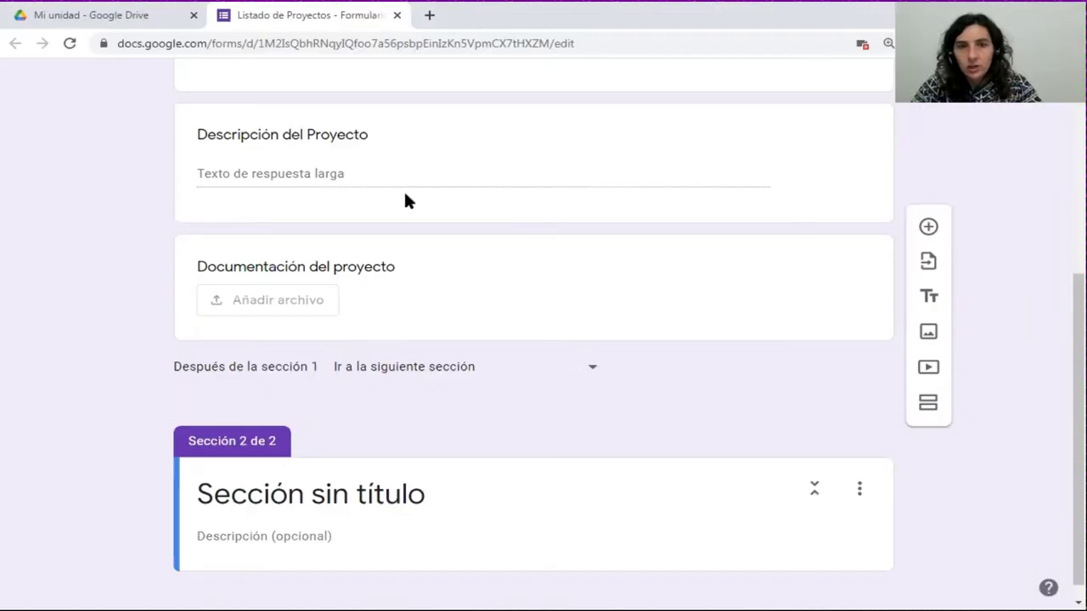
scroll(382, 195, "up", 4)
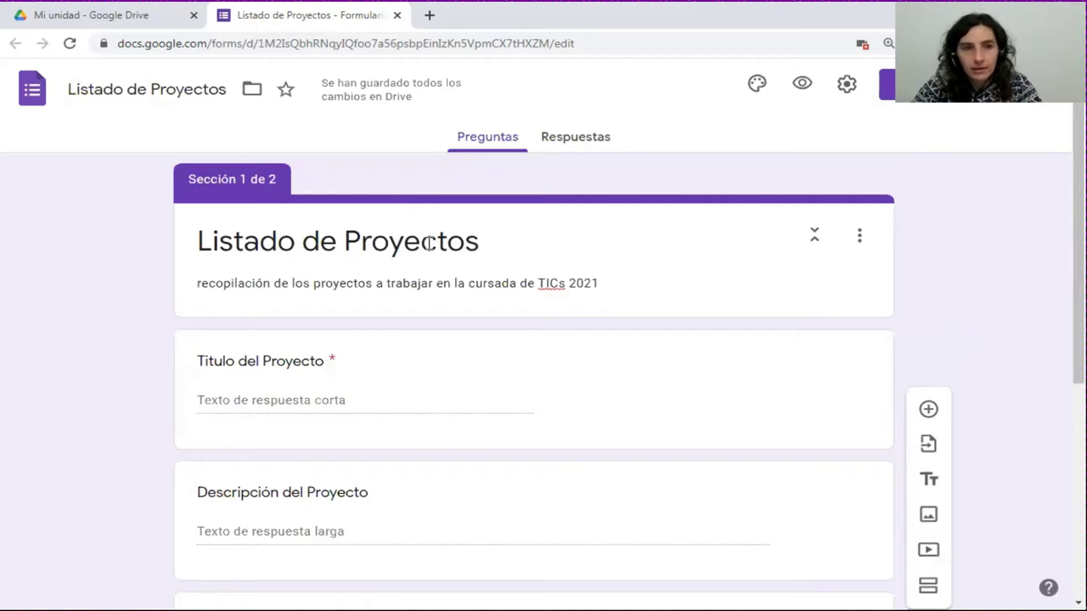
scroll(412, 226, "down", 1)
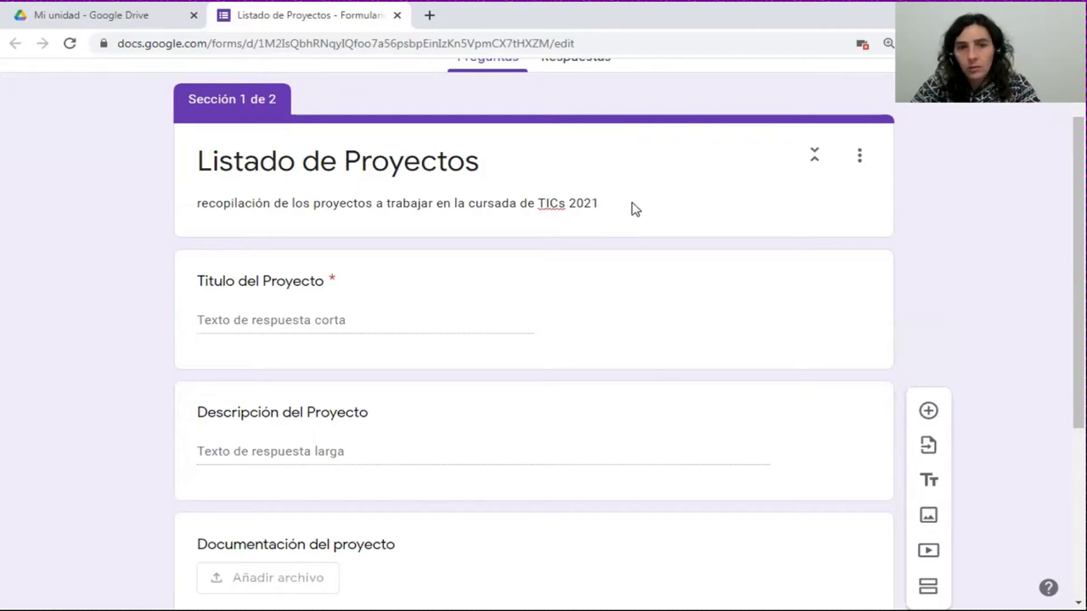
scroll(632, 209, "down", 1)
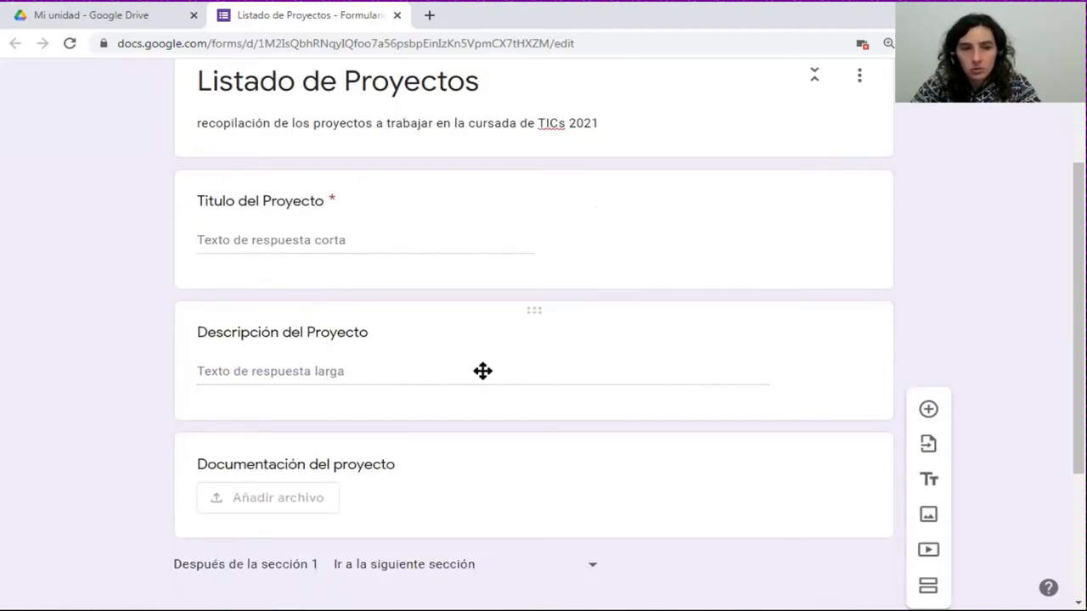
scroll(482, 371, "down", 2)
scroll(416, 480, "down", 1)
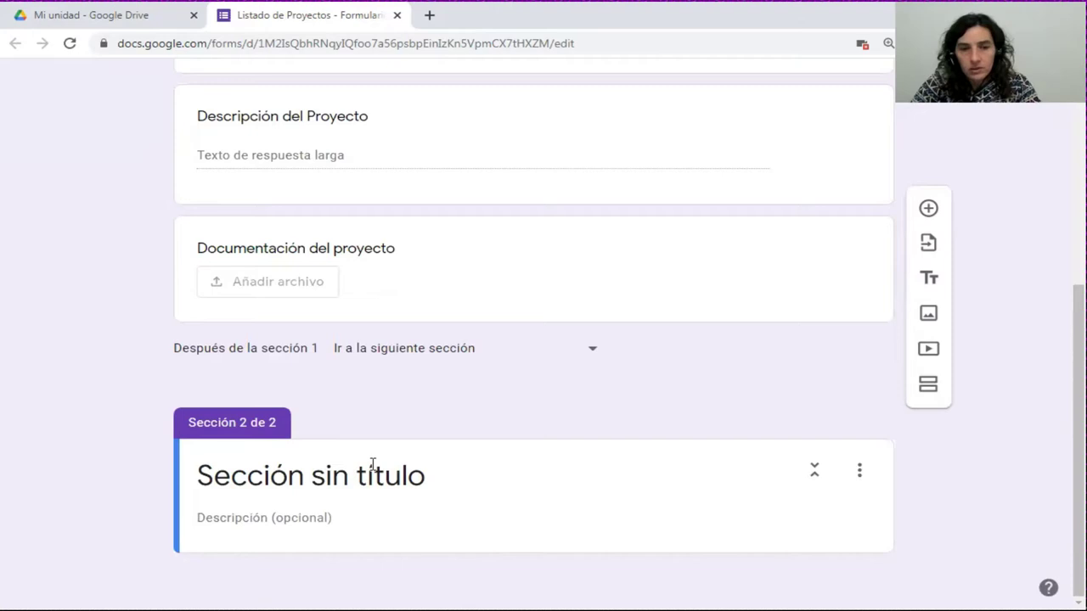
Title section 2 "Recursos del Proyecto" and leave its description empty.
left_click(439, 483)
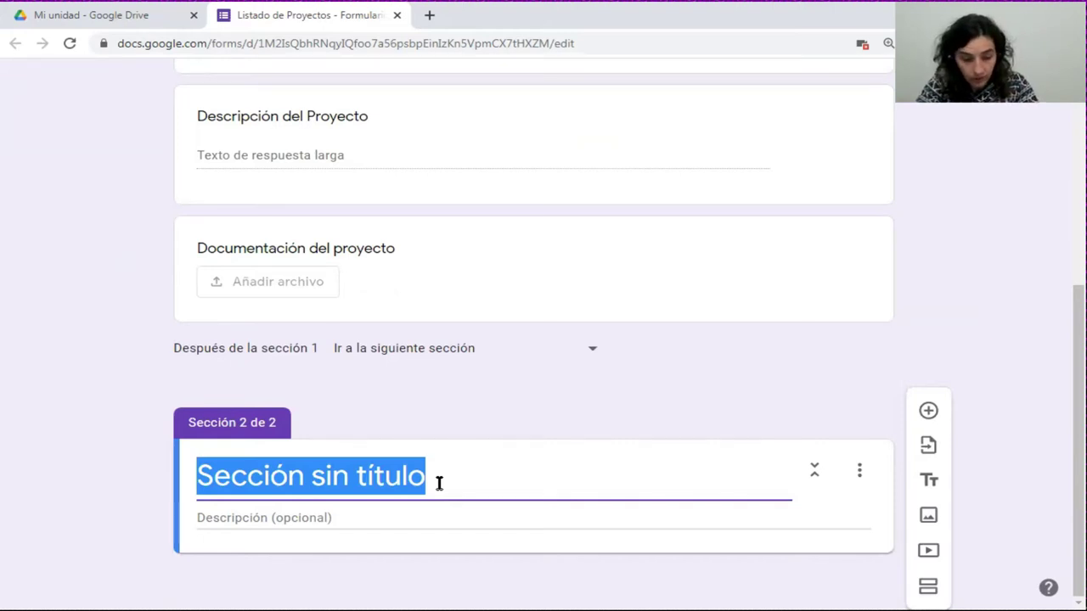
type("Recurs")
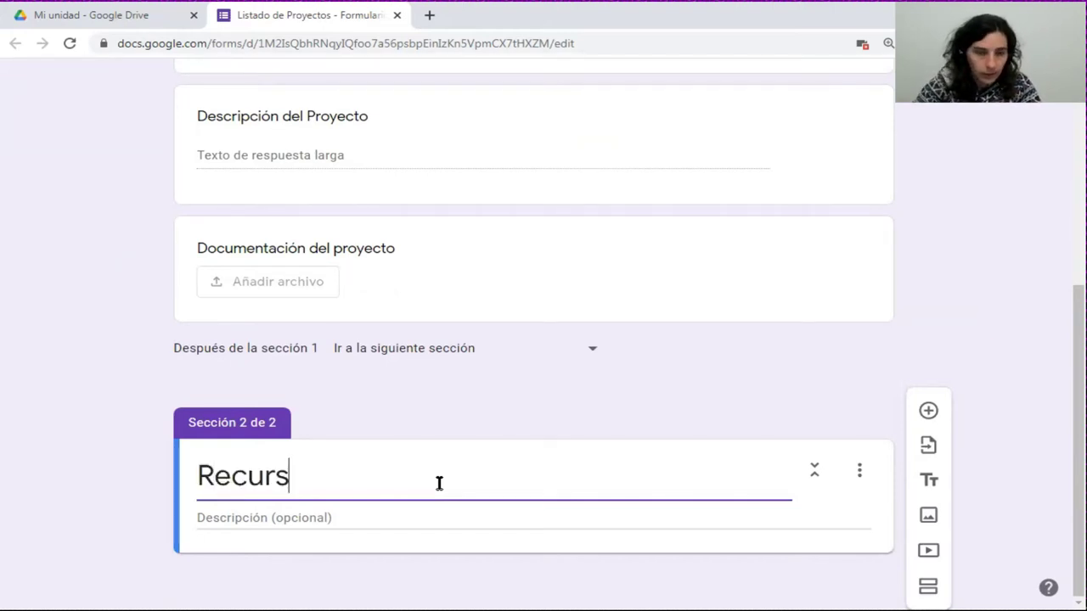
type("os")
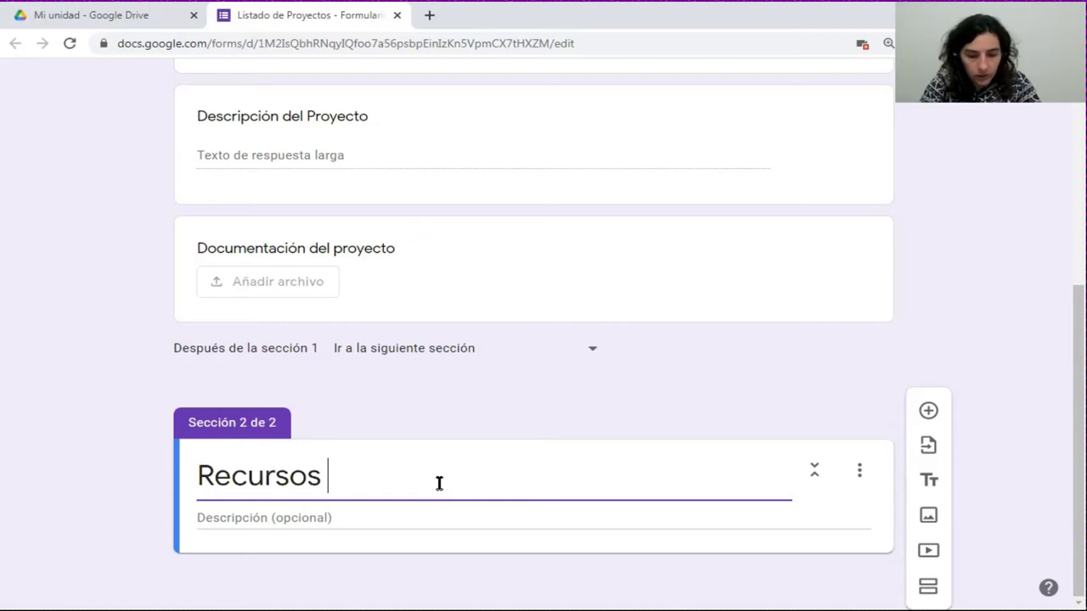
type(" del pr")
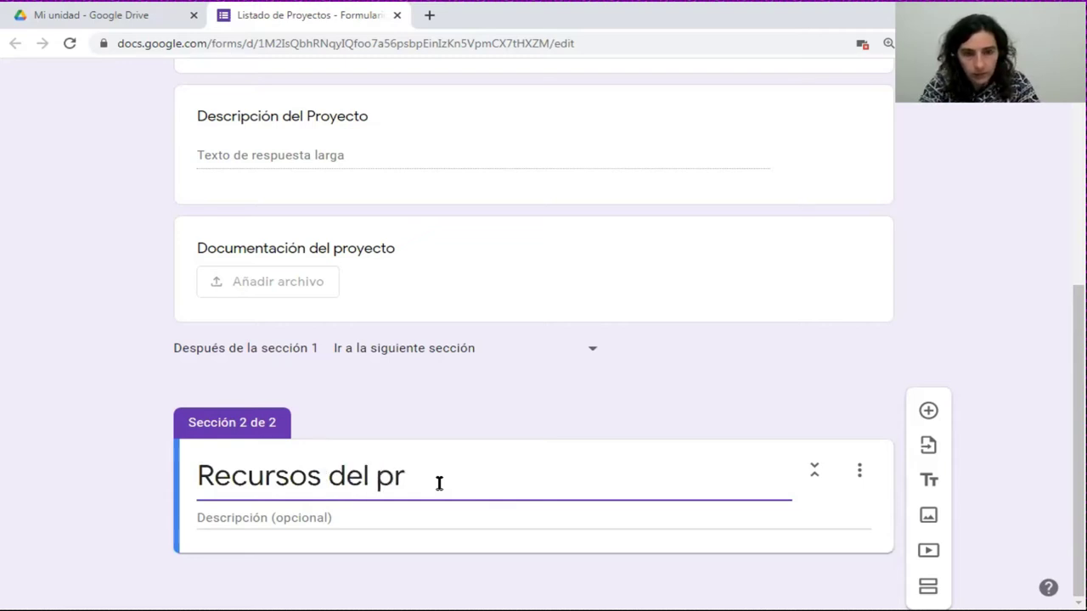
key("BackSpace")
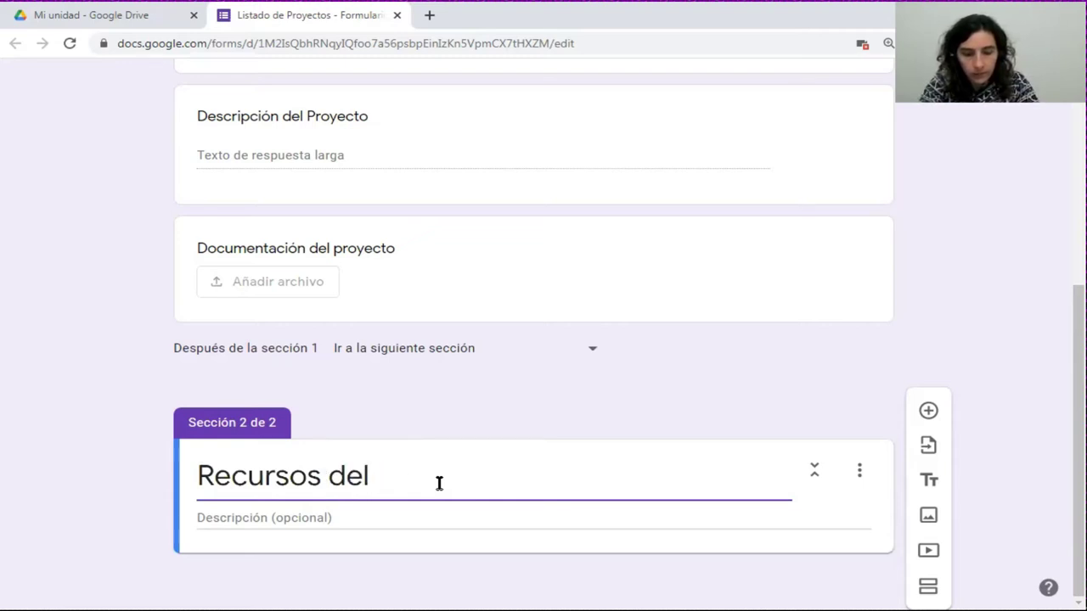
type("Proyecto")
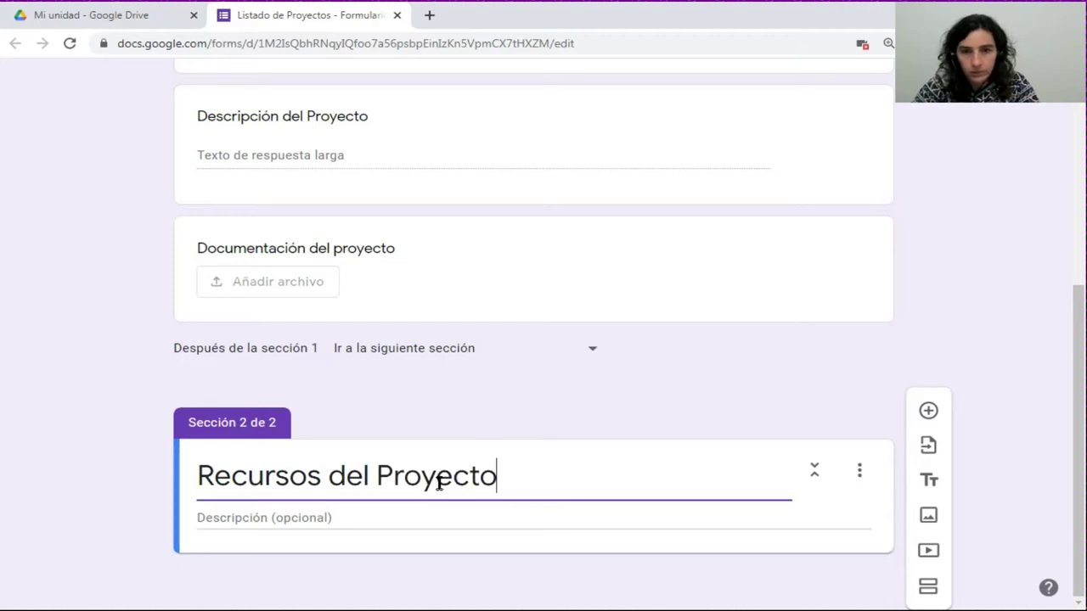
left_click(225, 525)
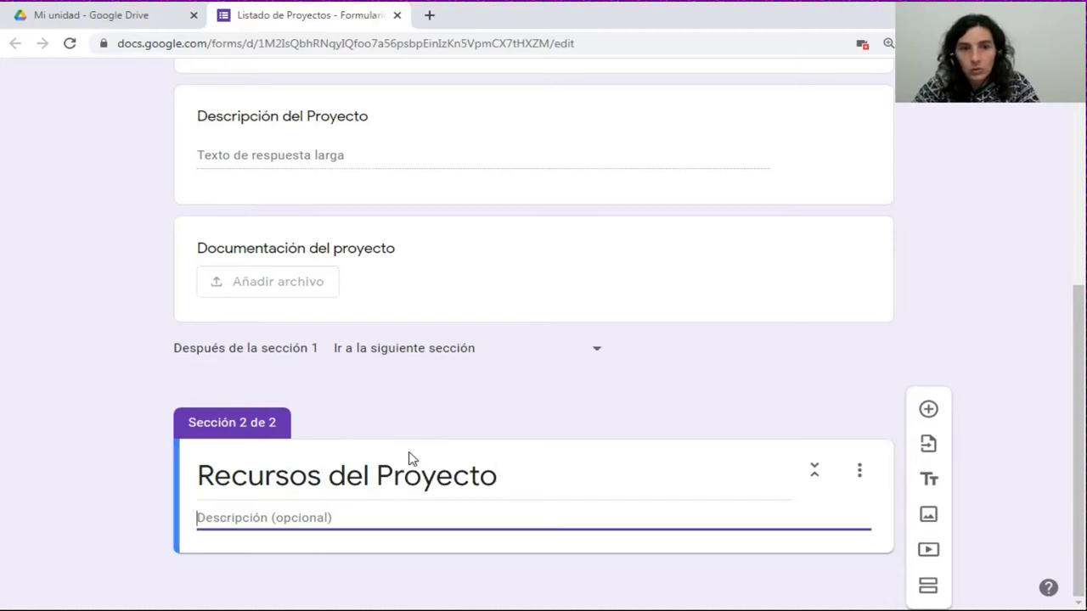
Add a question of type Respuesta corta to the "Recursos del Proyecto" section.
scroll(363, 230, "up", 5)
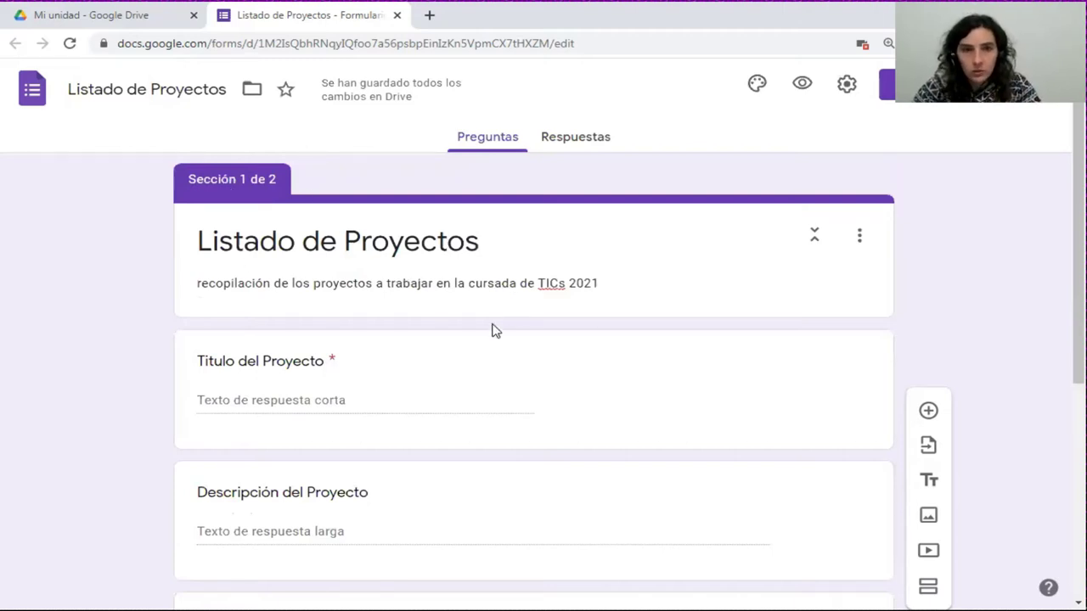
scroll(481, 351, "down", 1)
scroll(480, 352, "down", 3)
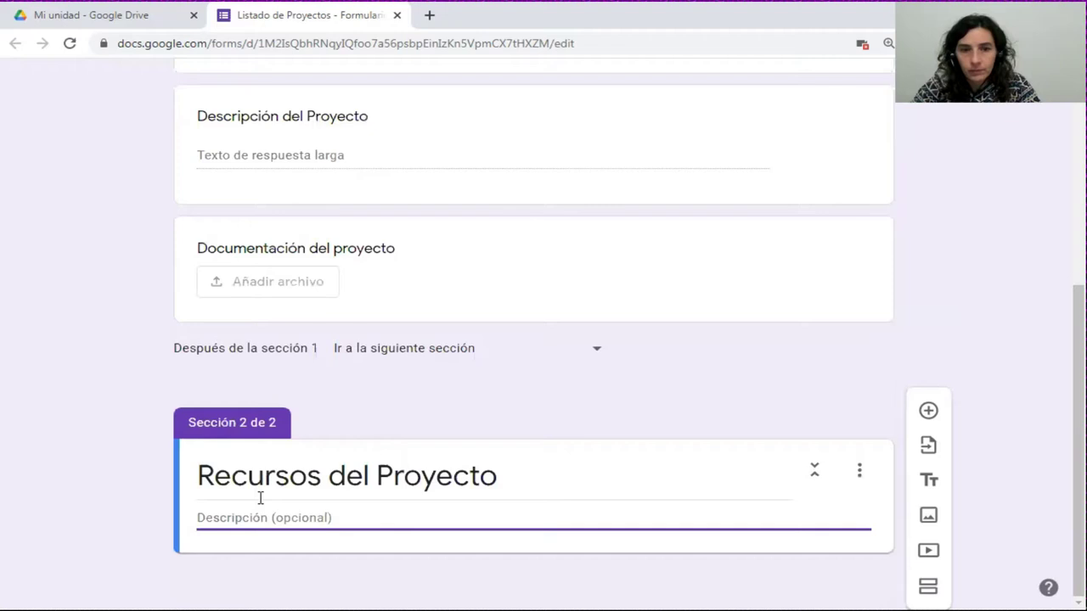
left_click(931, 414)
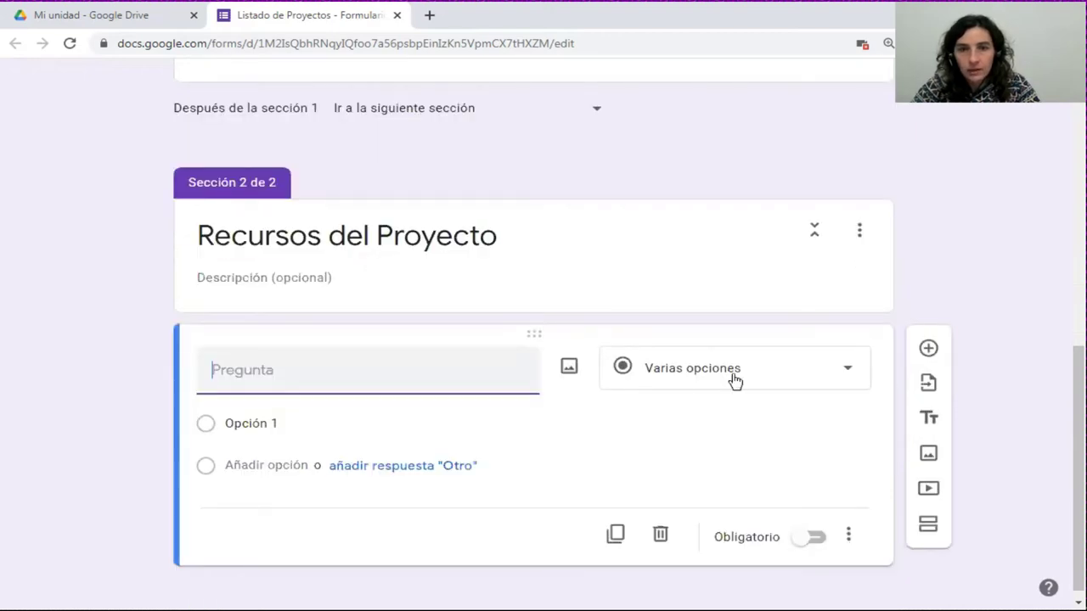
left_click(737, 380)
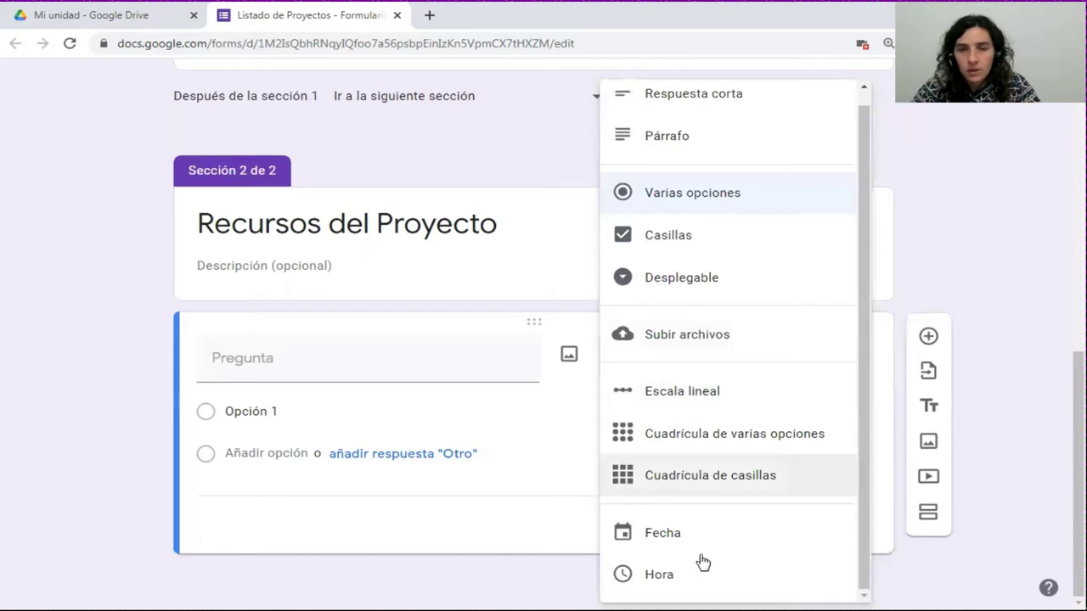
scroll(687, 127, "up", 1)
left_click(688, 121)
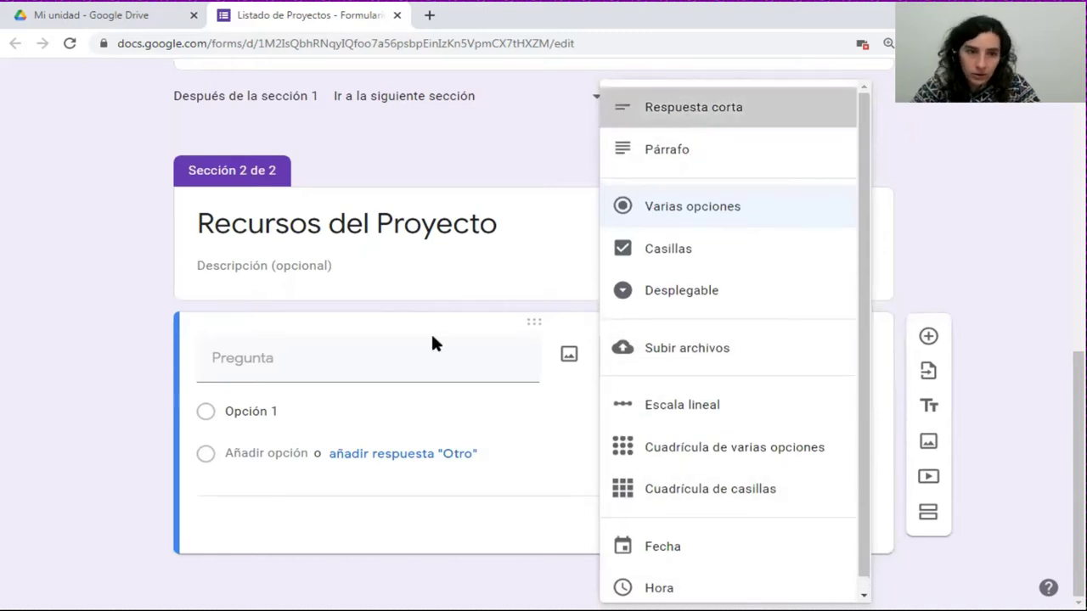
Title the short answer question in section 2 "Dirección de Drive".
left_click(390, 393)
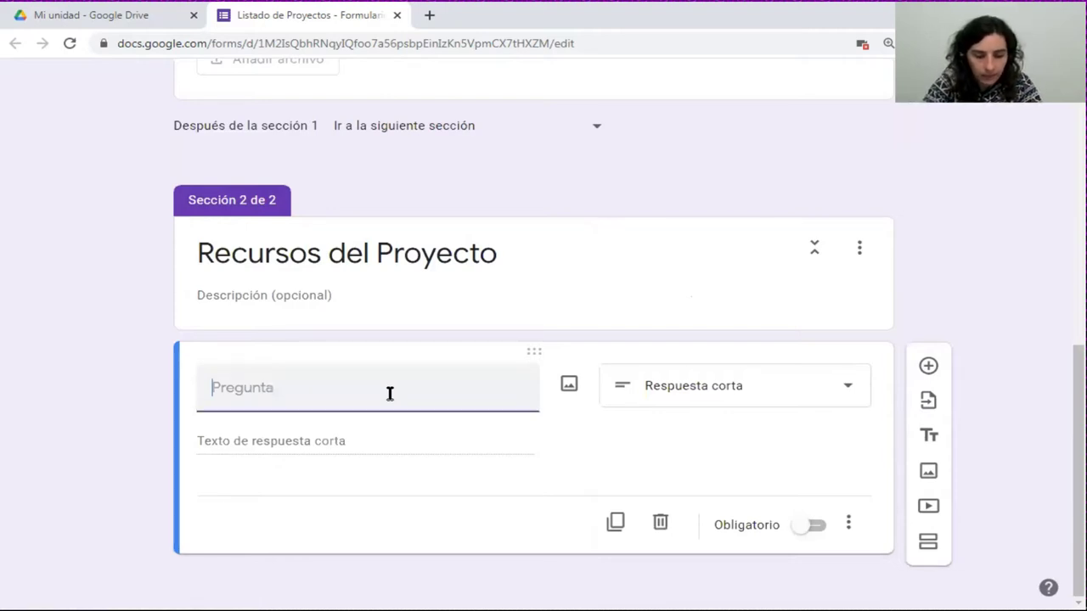
type("direcció")
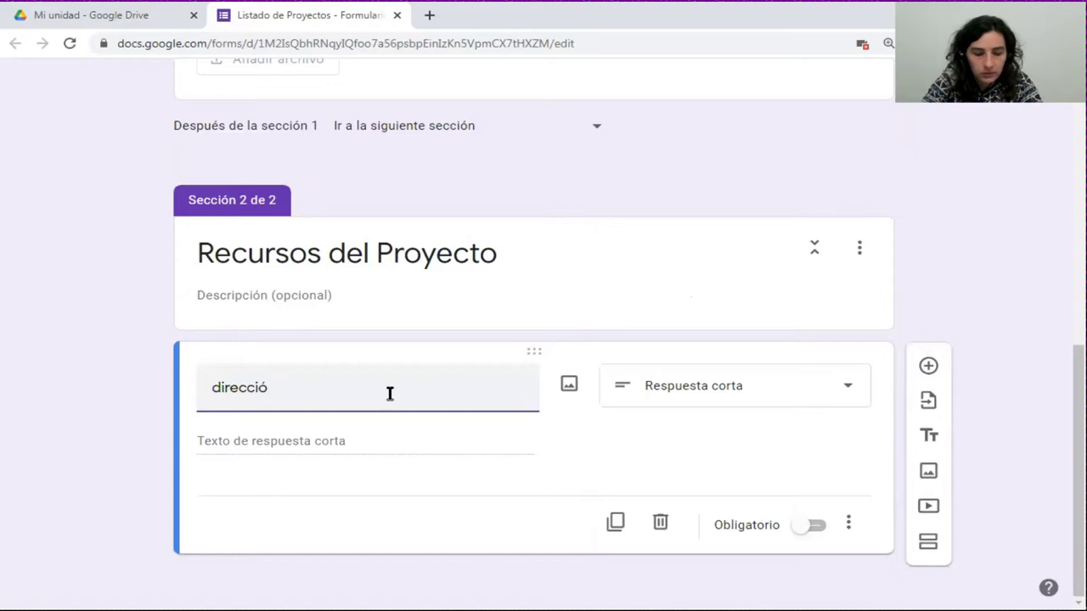
type("n de Drive")
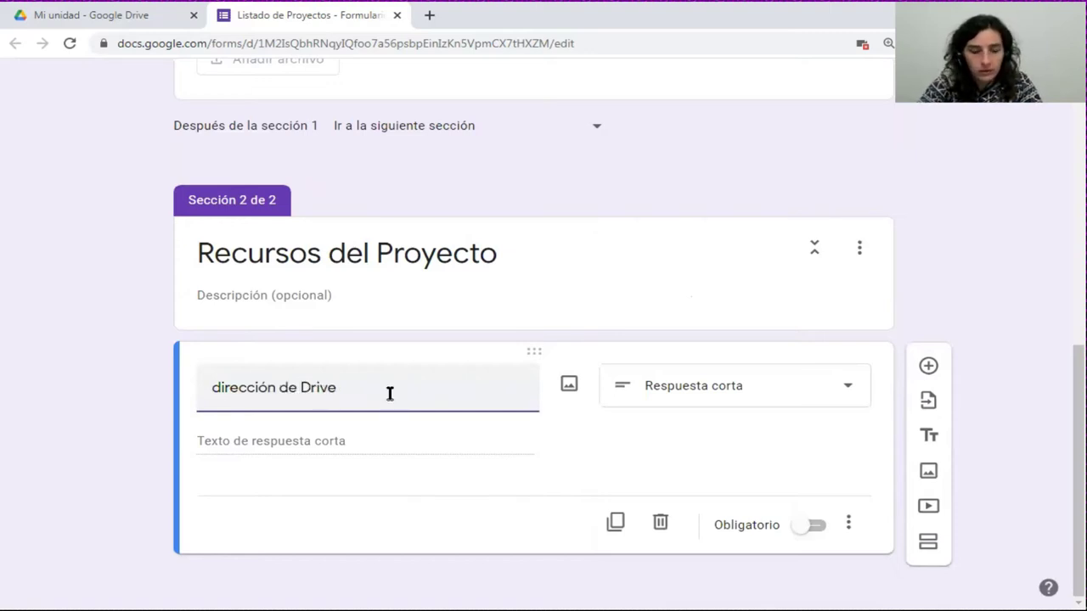
key("Home")
key("Delete")
type("D")
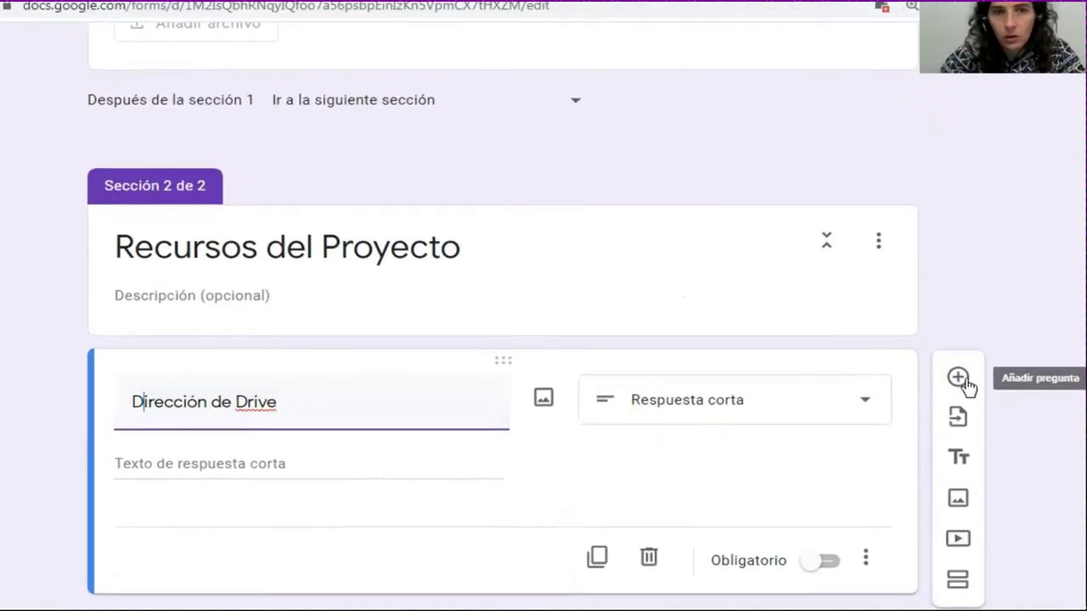
Add a question of type Casillas below "Dirección de Drive" and title it "Temas".
left_click(968, 382)
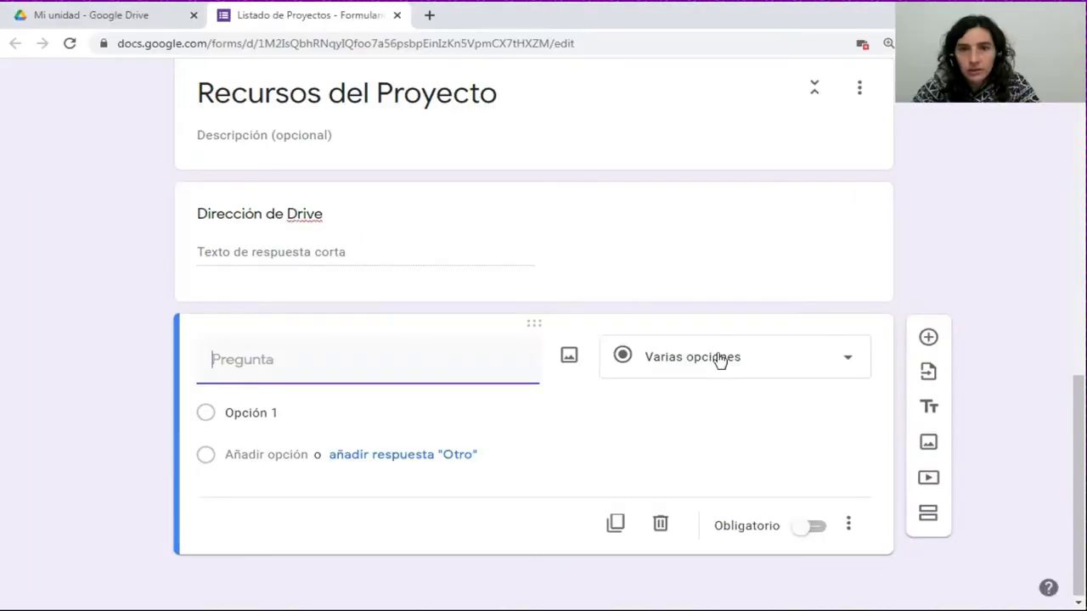
left_click(688, 356)
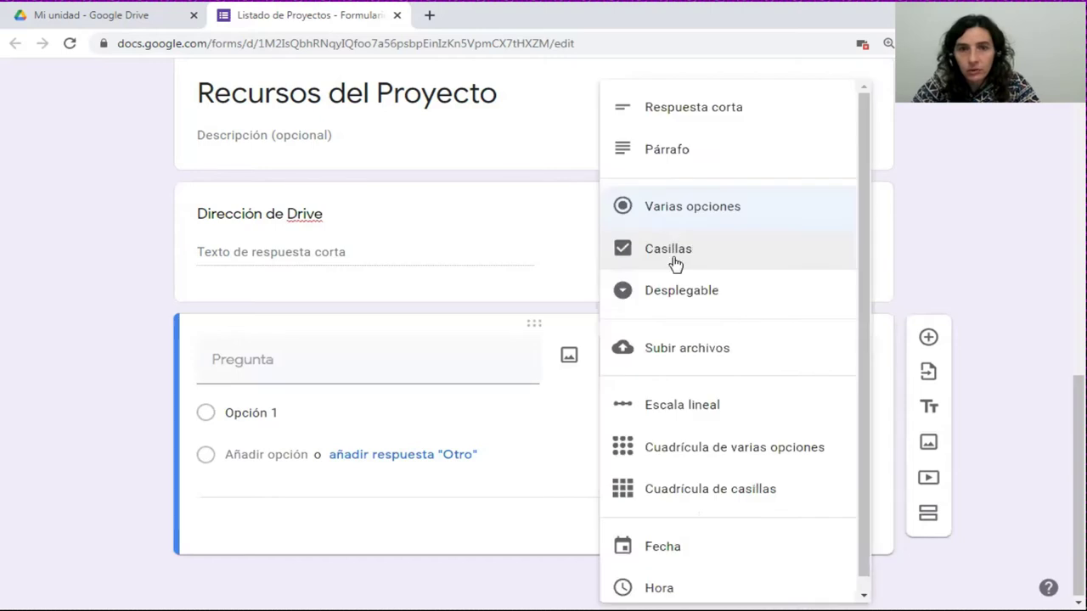
left_click(675, 263)
left_click(408, 356)
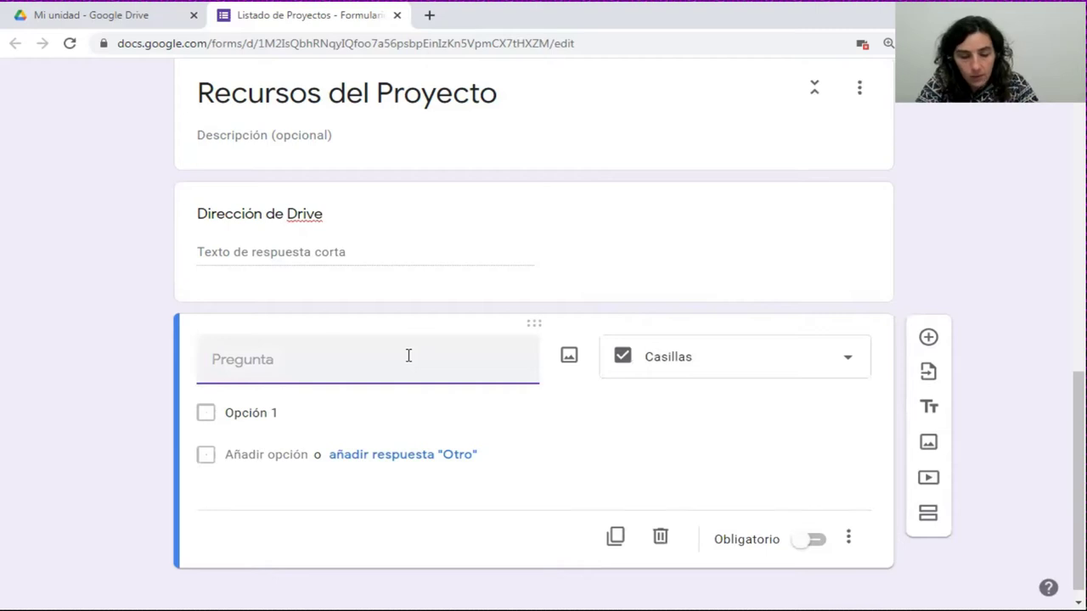
type("Temas")
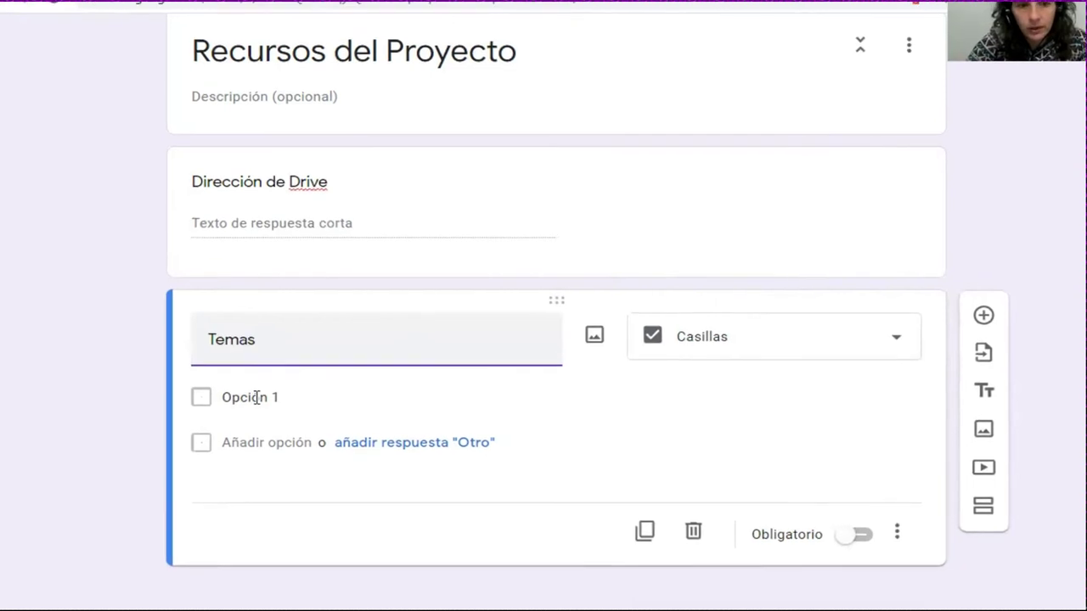
Enter "Educativo" and "Social" as the first two options of the "Temas" checkbox question.
left_click(289, 397)
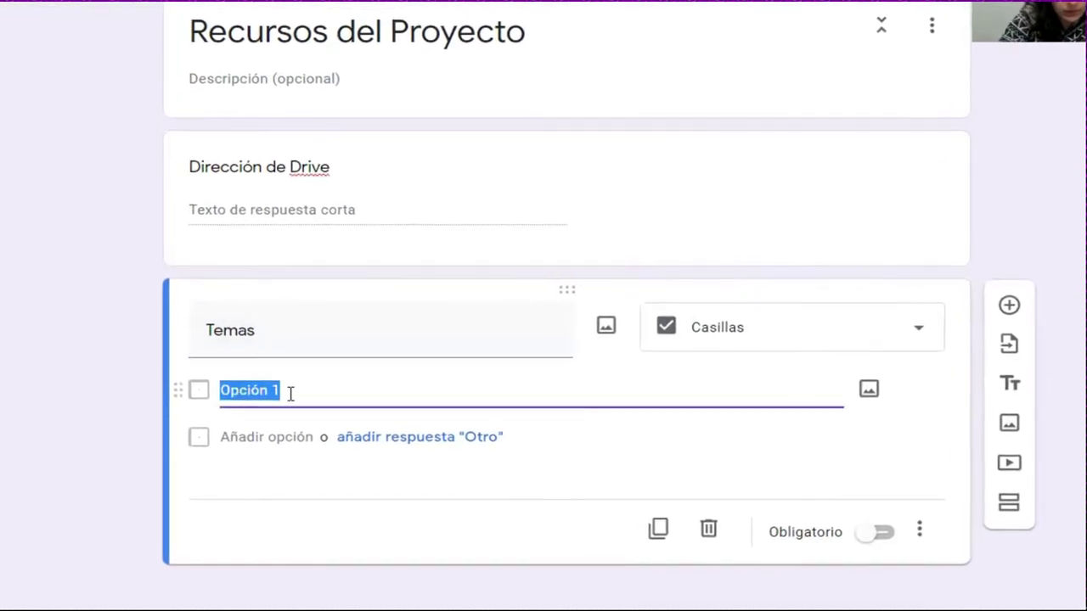
type("Educati")
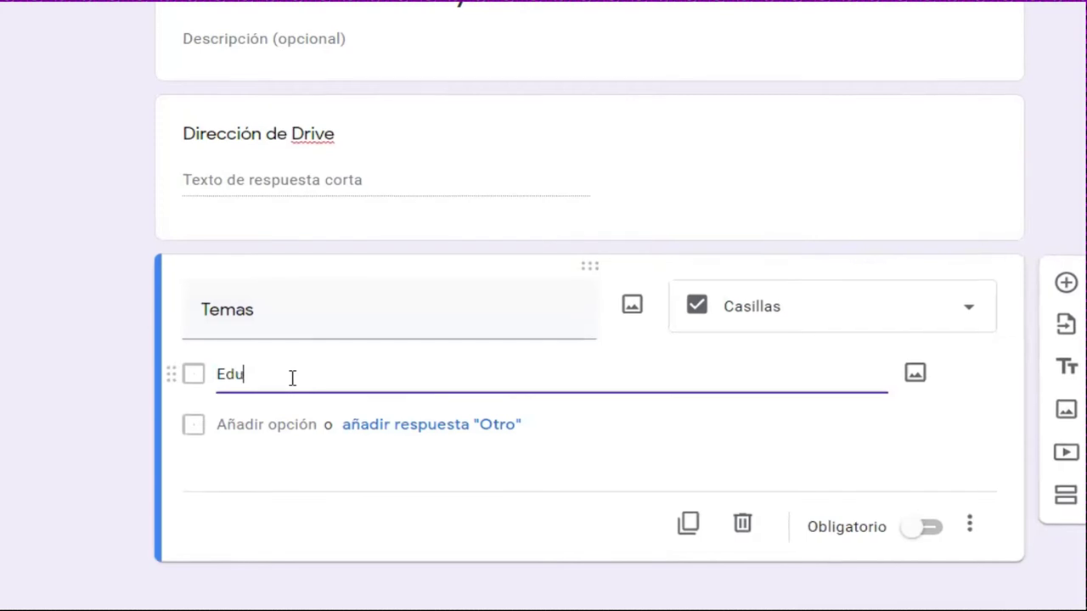
type("vo")
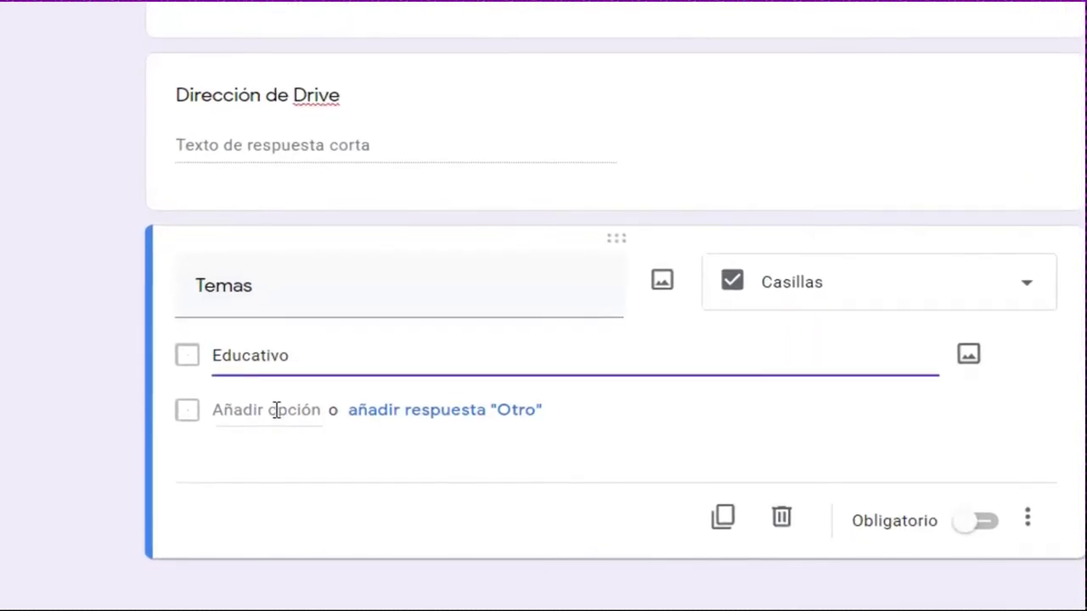
left_click(276, 404)
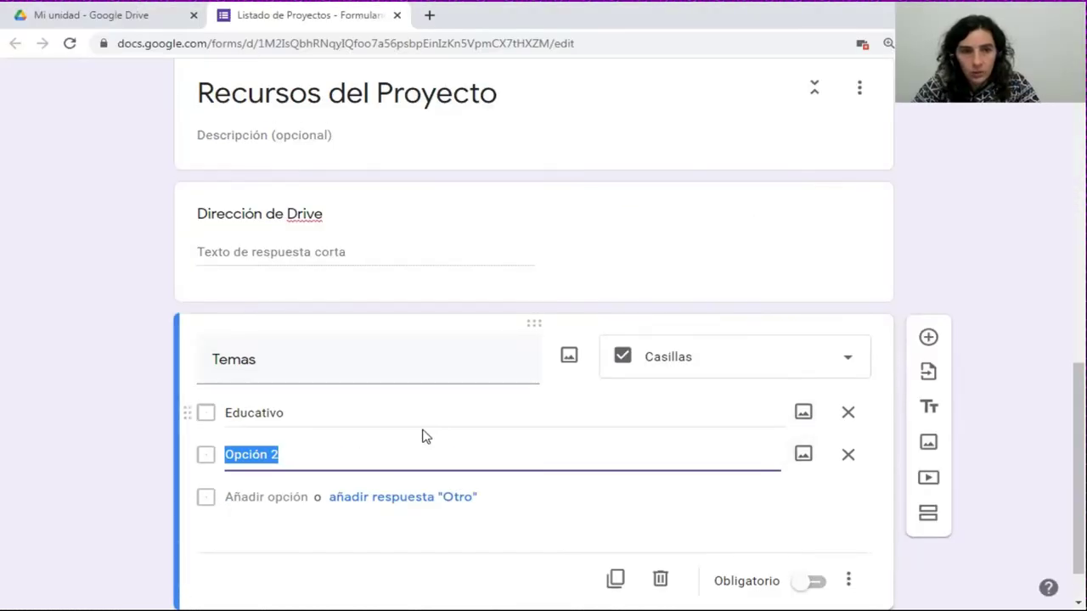
scroll(424, 439, "down", 1)
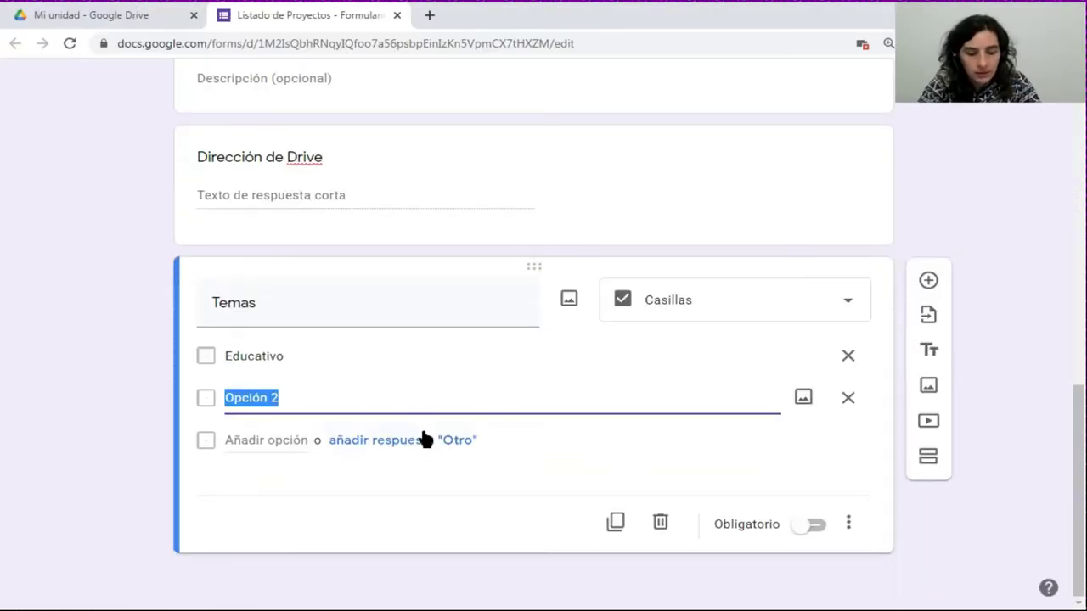
type("R")
type("Social")
Add "Laboral" and "Otros" as the third and fourth options of the "Temas" question.
left_click(279, 441)
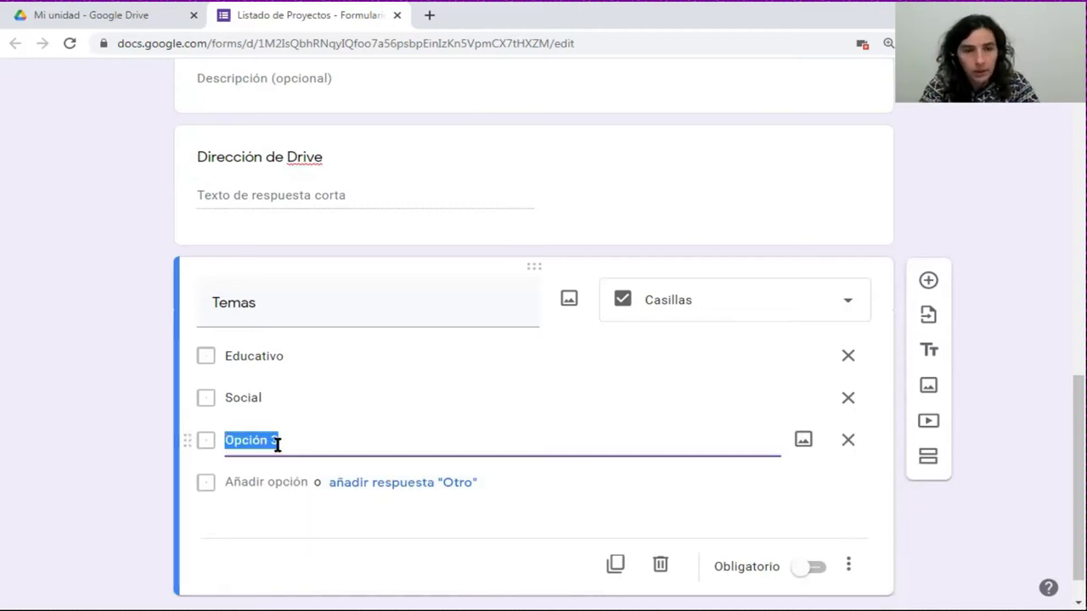
type("Labio")
type("oral")
left_click(258, 483)
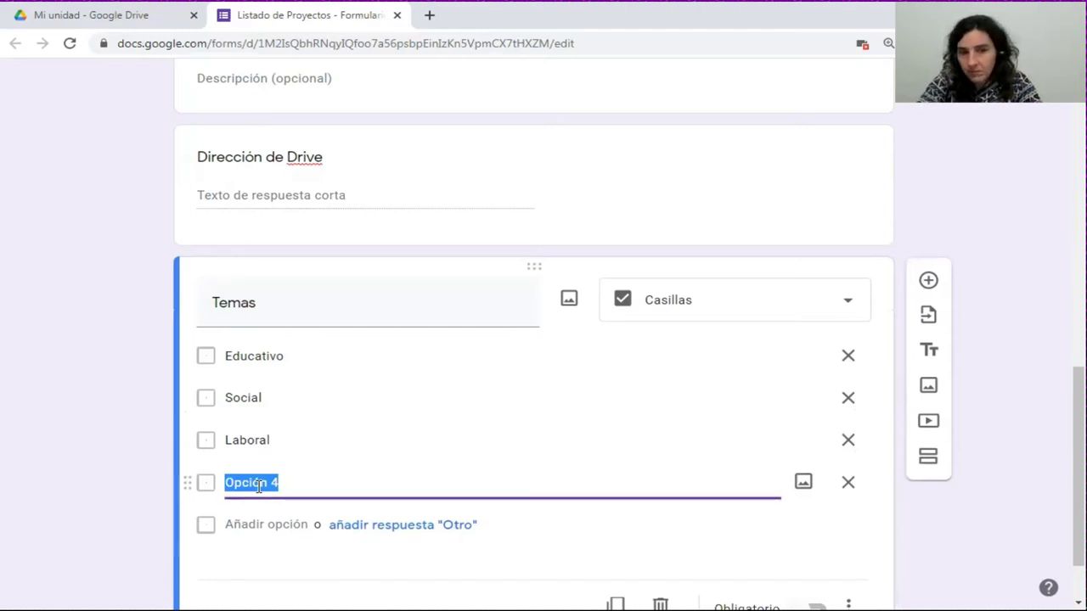
type("Otros")
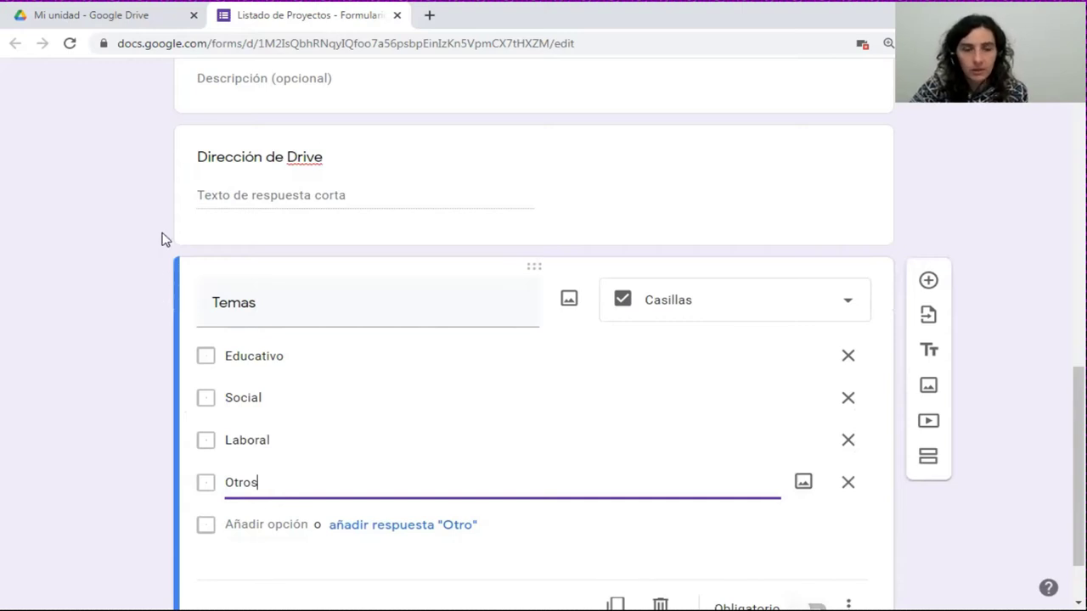
Review the questions in both sections of the form, from the title to the "Temas" options.
scroll(136, 267, "up", 6)
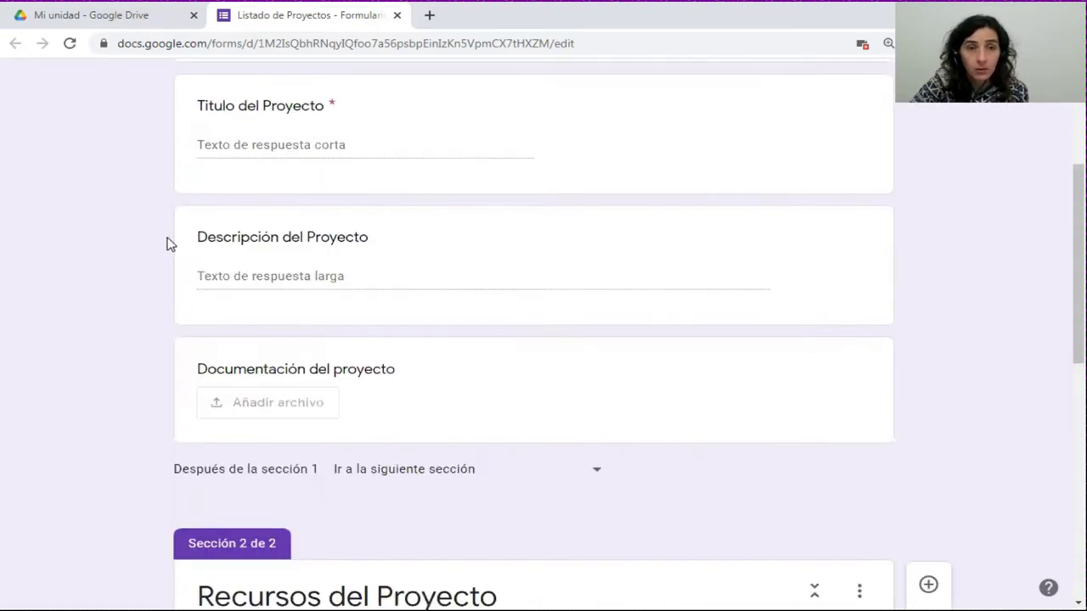
scroll(255, 204, "up", 3)
scroll(365, 255, "down", 5)
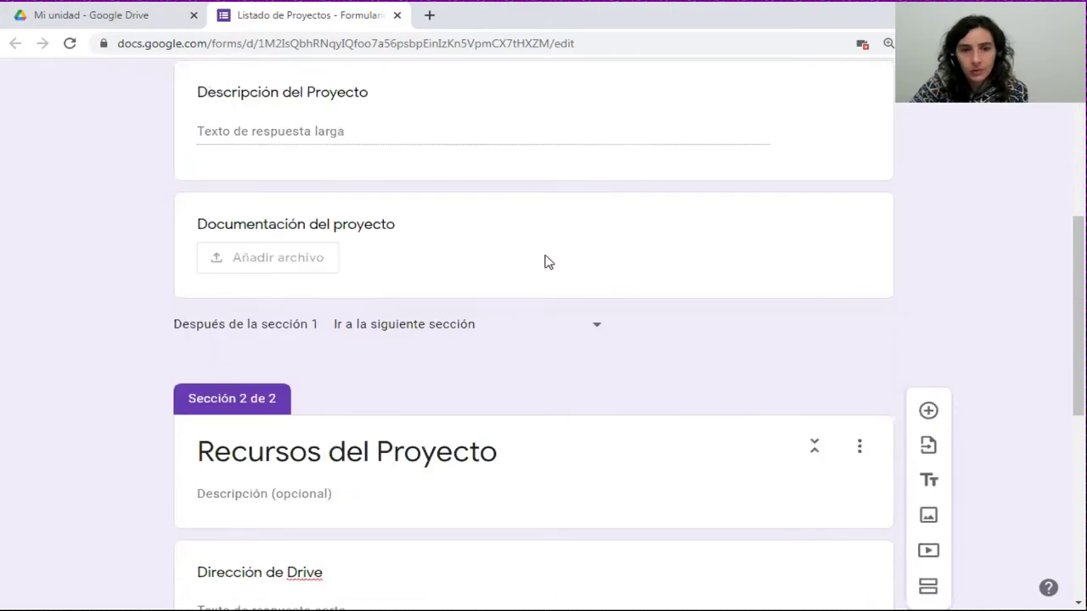
scroll(543, 260, "down", 4)
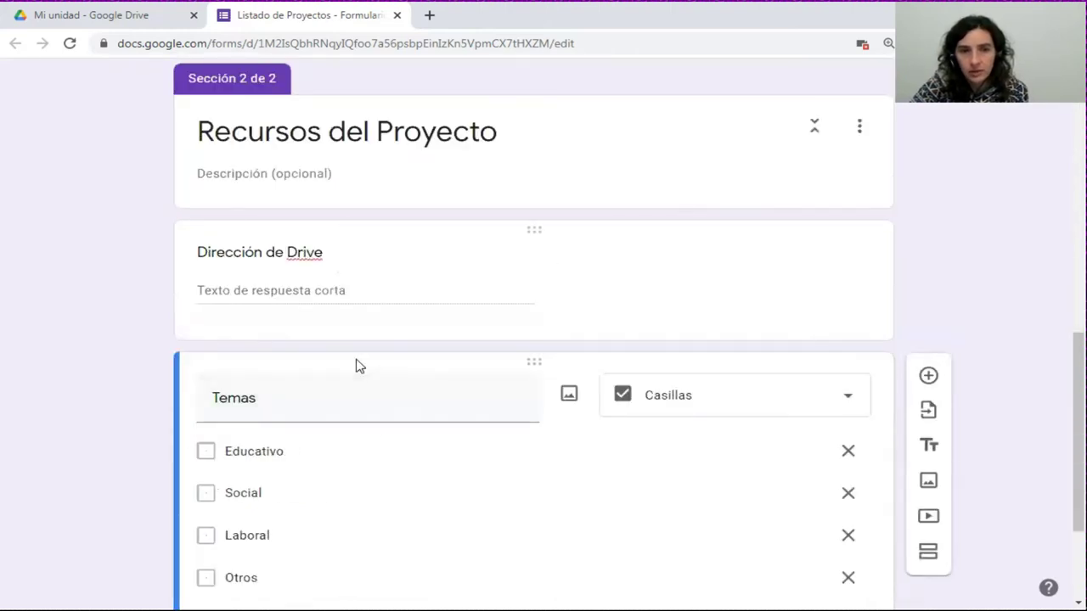
scroll(407, 437, "down", 1)
scroll(280, 329, "down", 1)
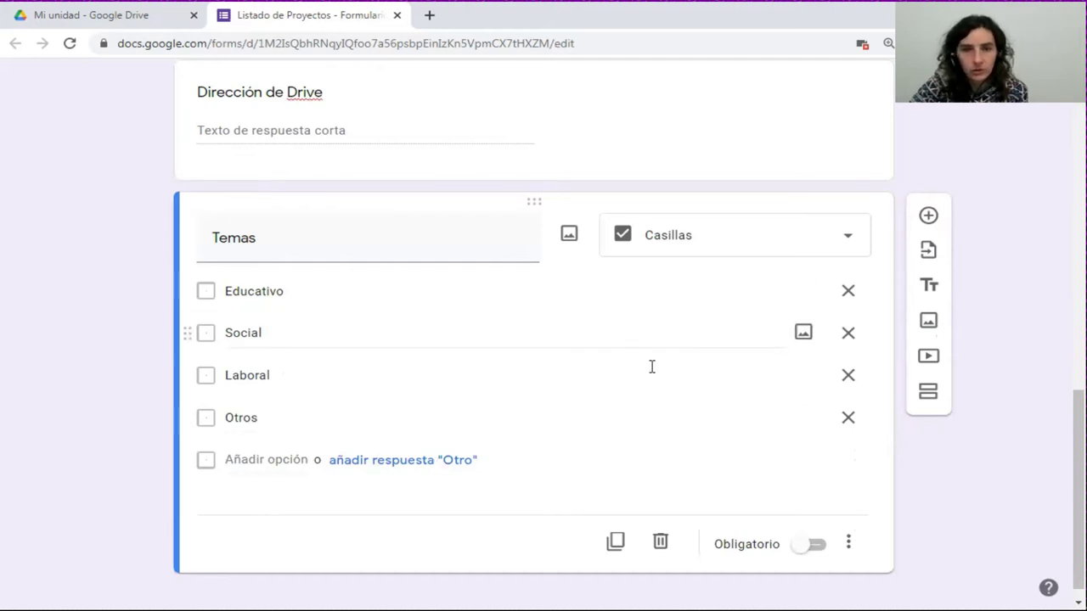
scroll(790, 399, "down", 1)
Examine the additional settings offered for the "Temas" question without choosing any of them.
left_click(846, 524)
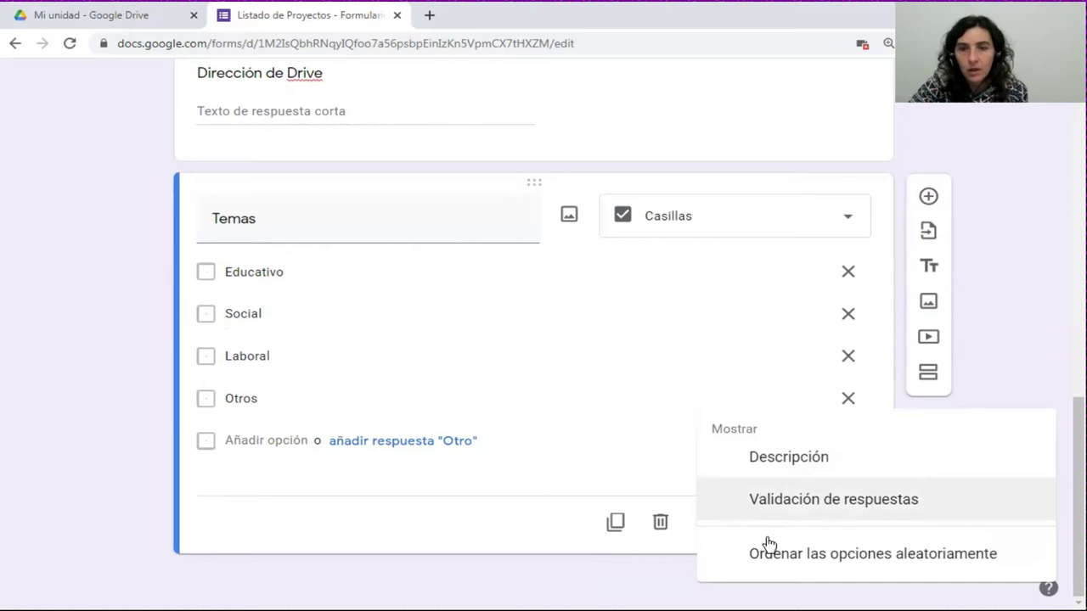
left_click(83, 266)
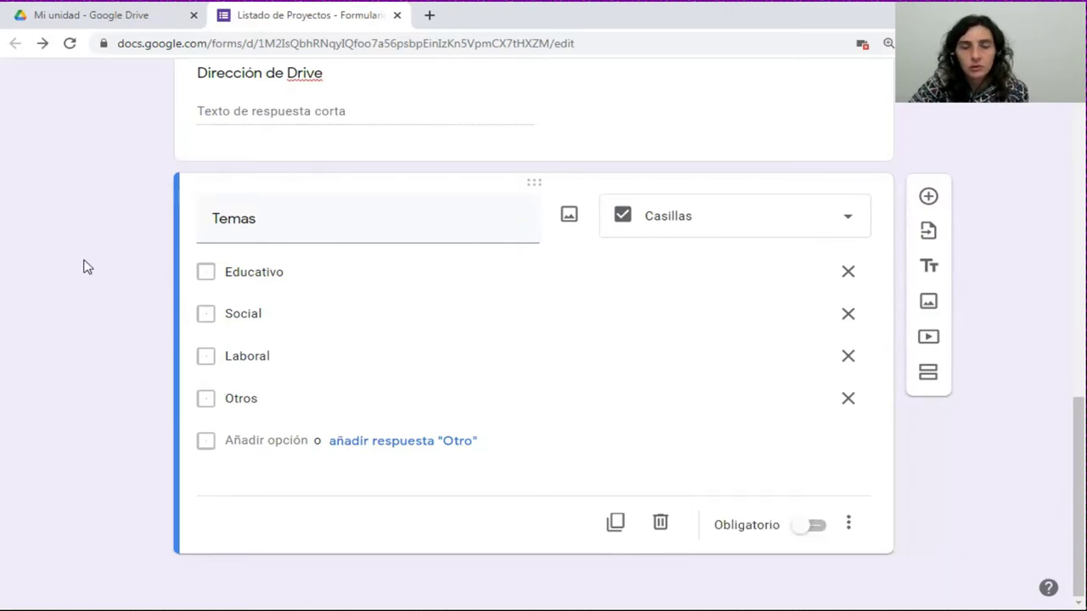
scroll(368, 402, "up", 2)
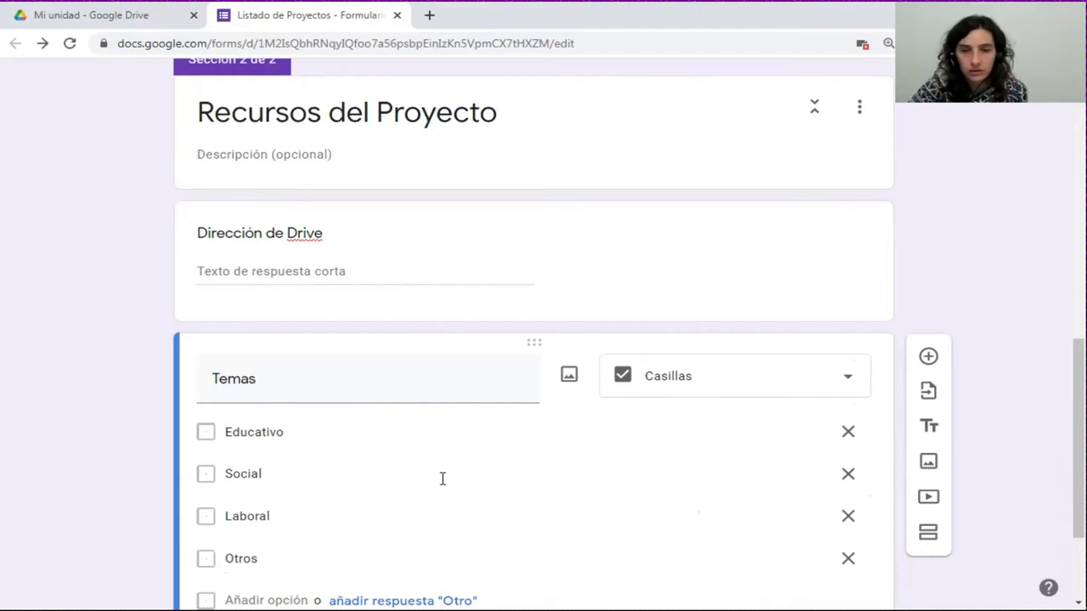
scroll(783, 517, "down", 1)
scroll(839, 524, "down", 1)
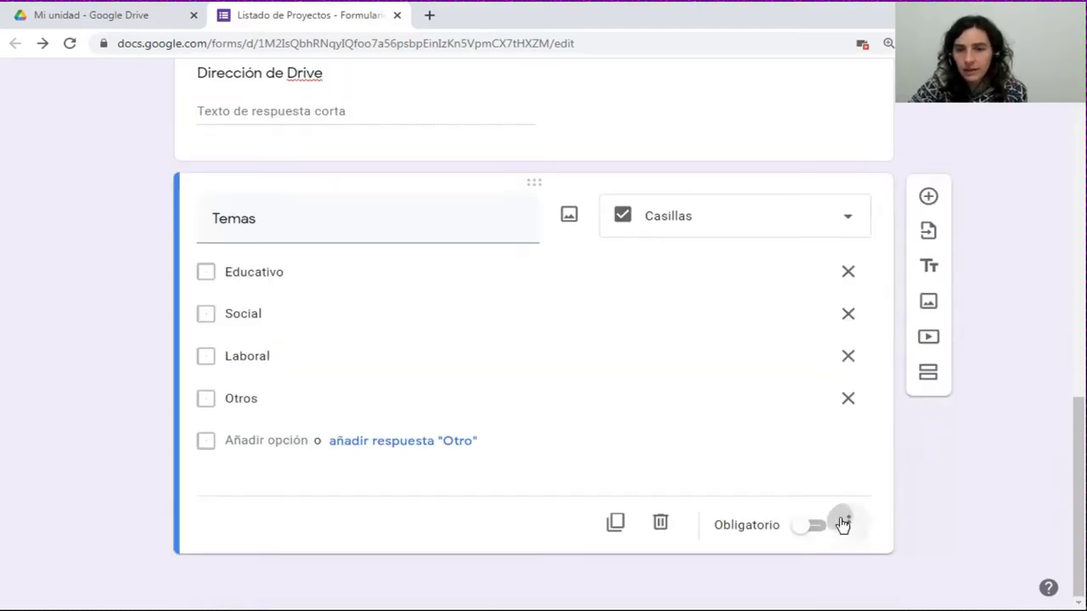
left_click(847, 522)
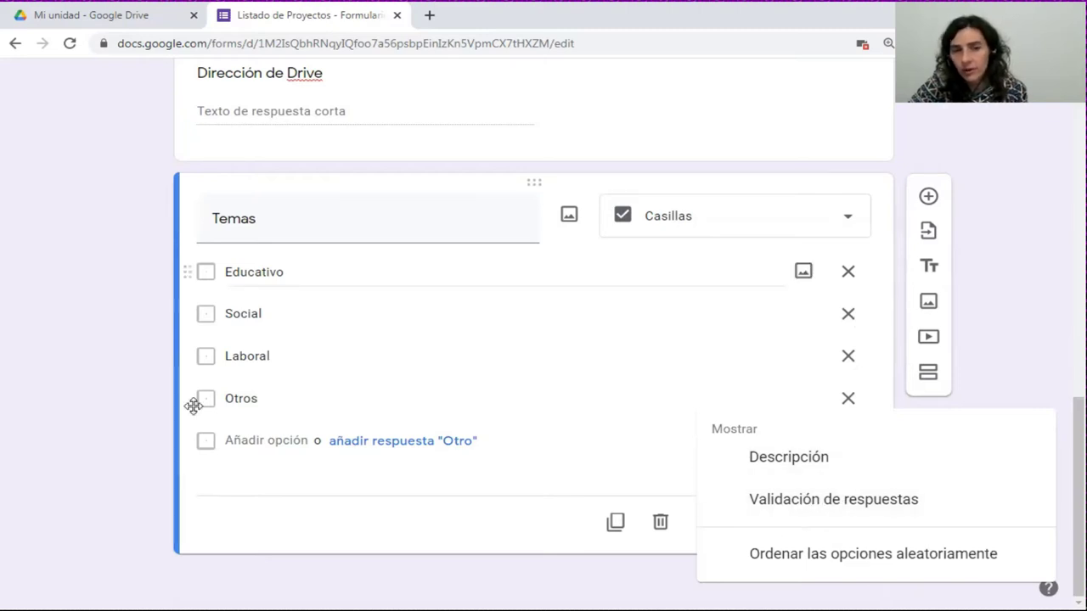
left_click(508, 273)
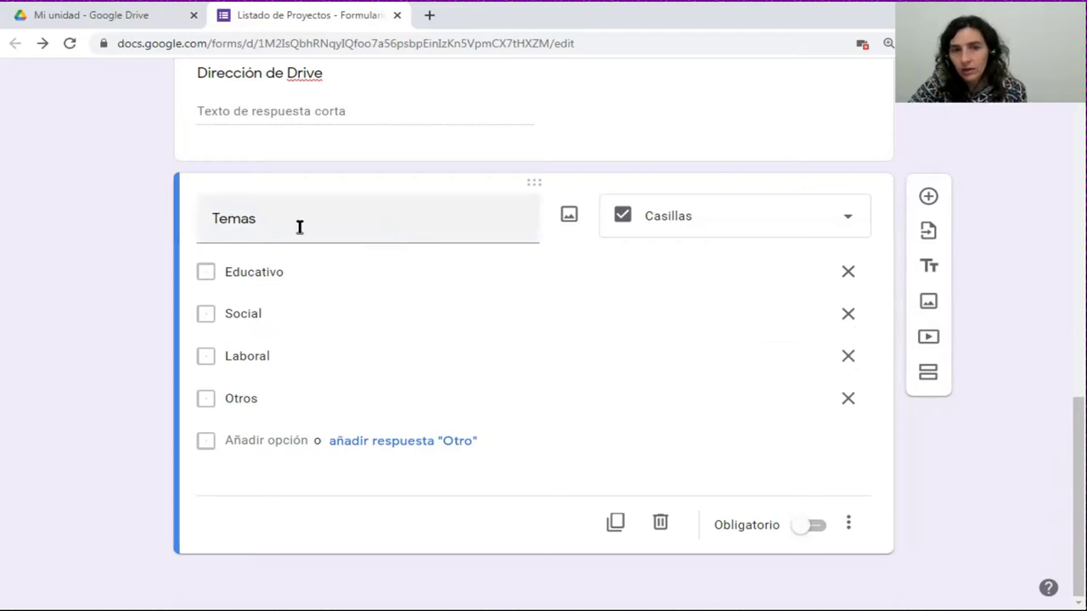
Open the form's theme options and bring the theme colours into view.
scroll(407, 235, "up", 2)
scroll(589, 255, "up", 8)
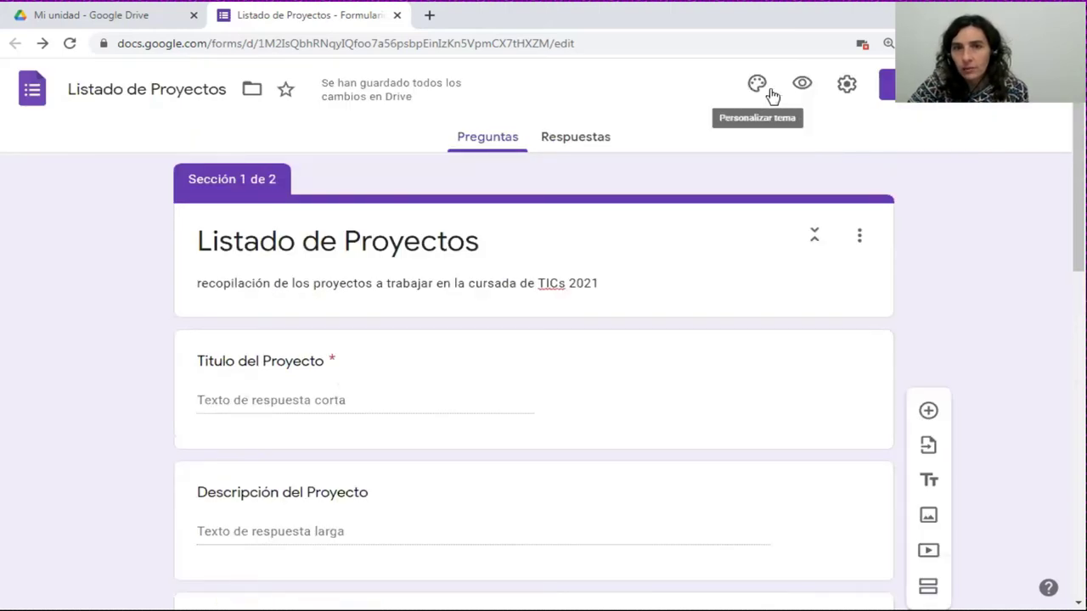
left_click(756, 84)
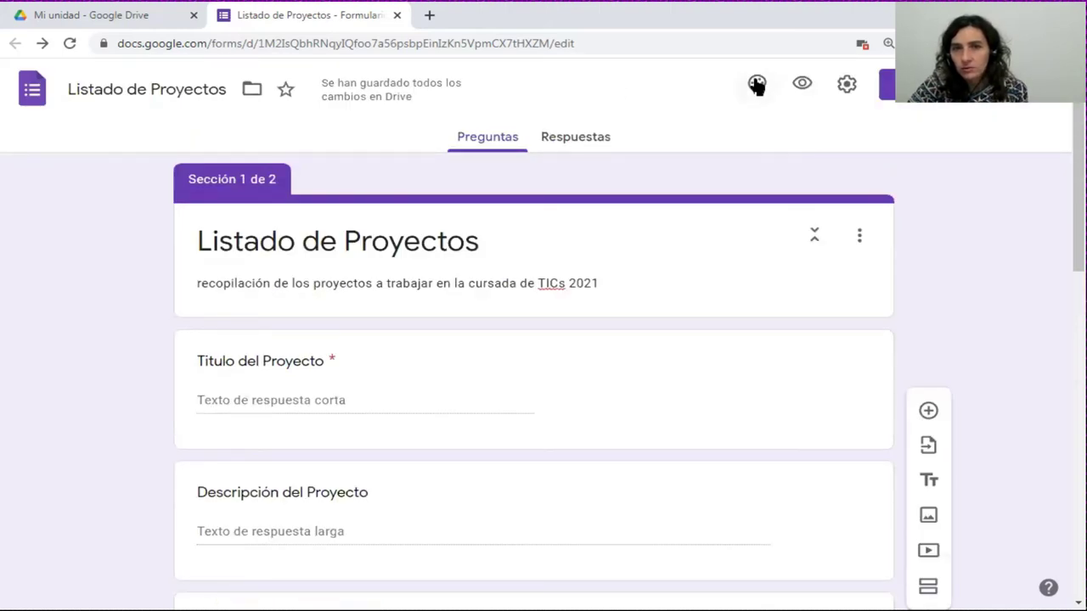
left_click(752, 85)
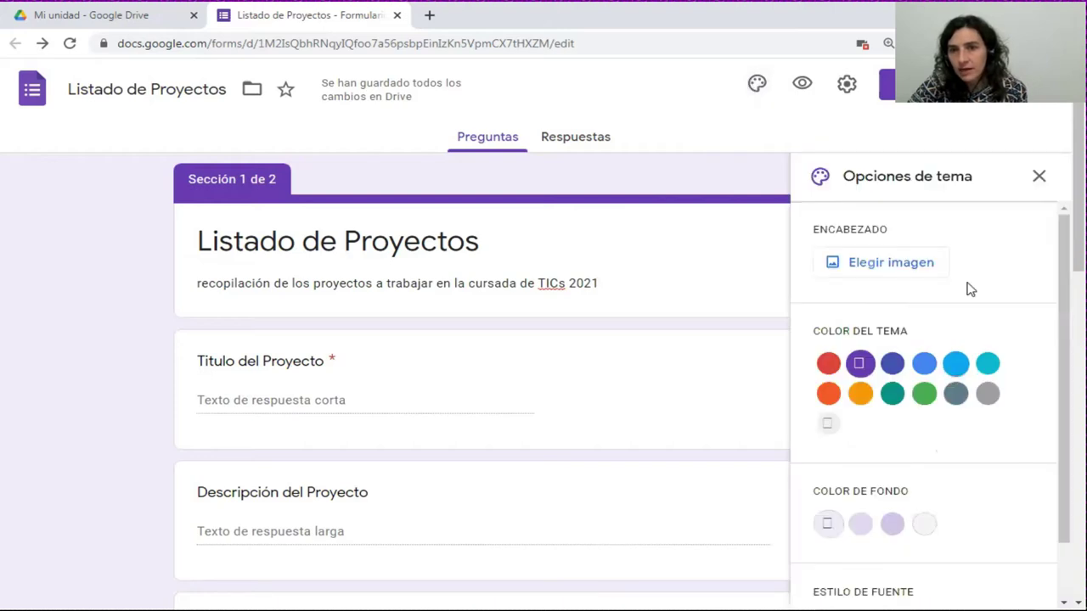
scroll(974, 292, "down", 1)
scroll(971, 311, "down", 1)
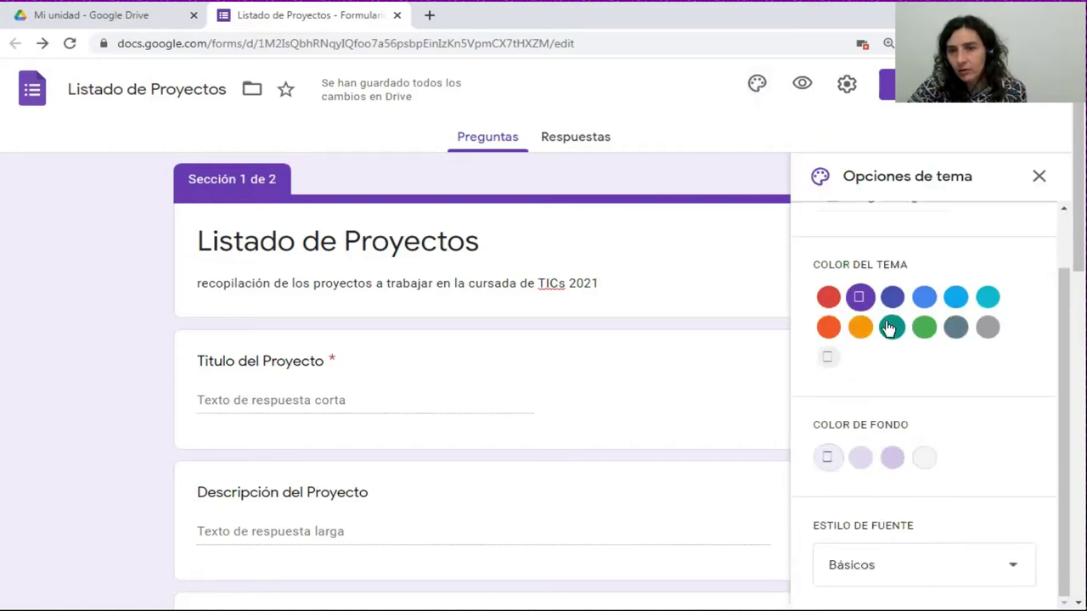
Try the green theme colour, switch it to orange and choose the grey #f6f6f6 background.
left_click(920, 328)
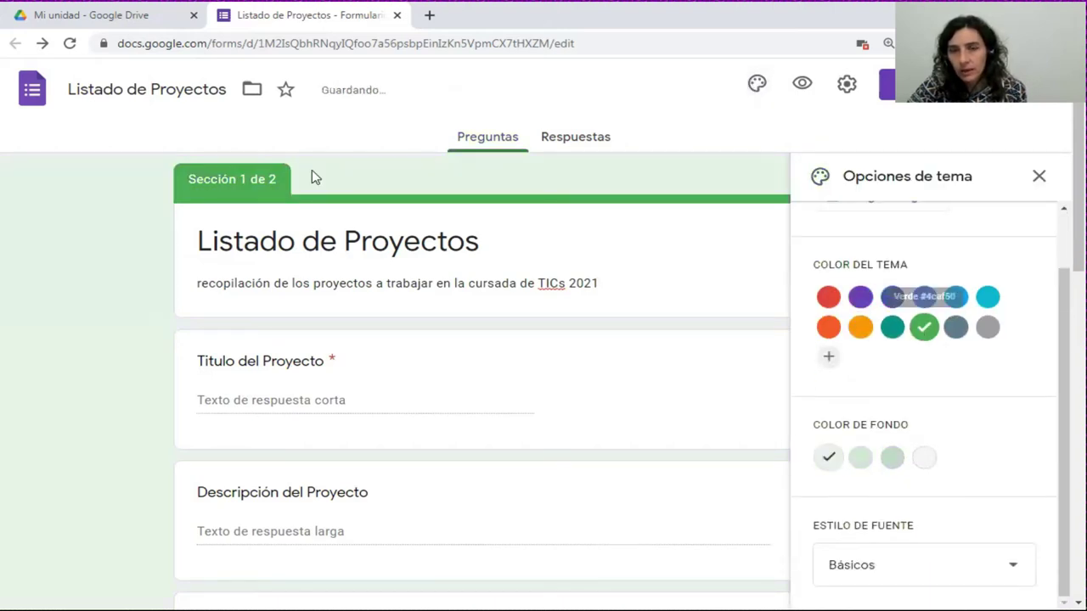
left_click(858, 330)
scroll(895, 453, "down", 2)
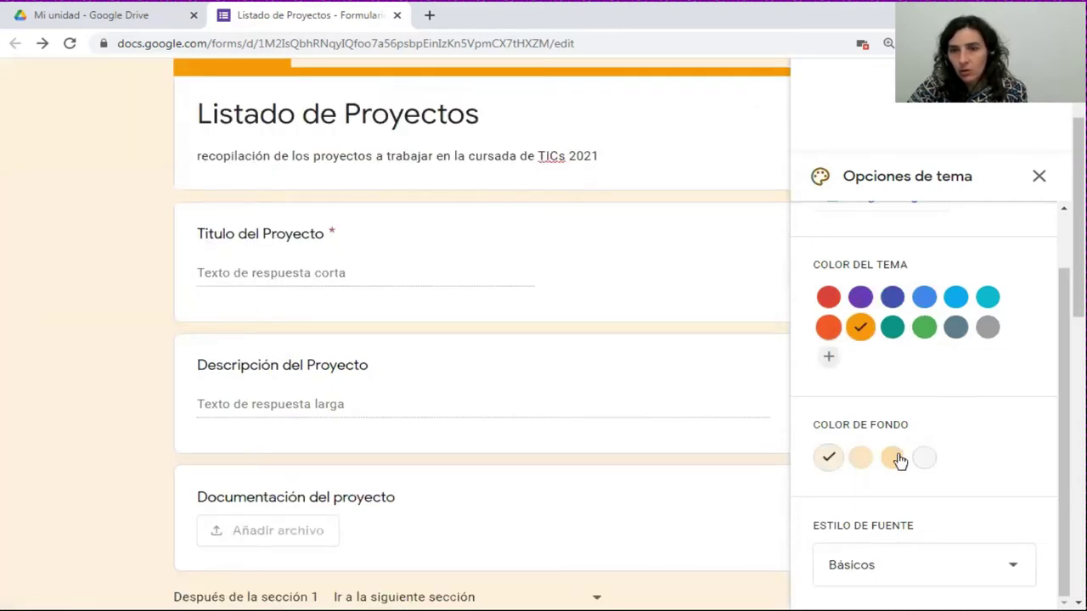
scroll(898, 461, "down", 5)
left_click(926, 459)
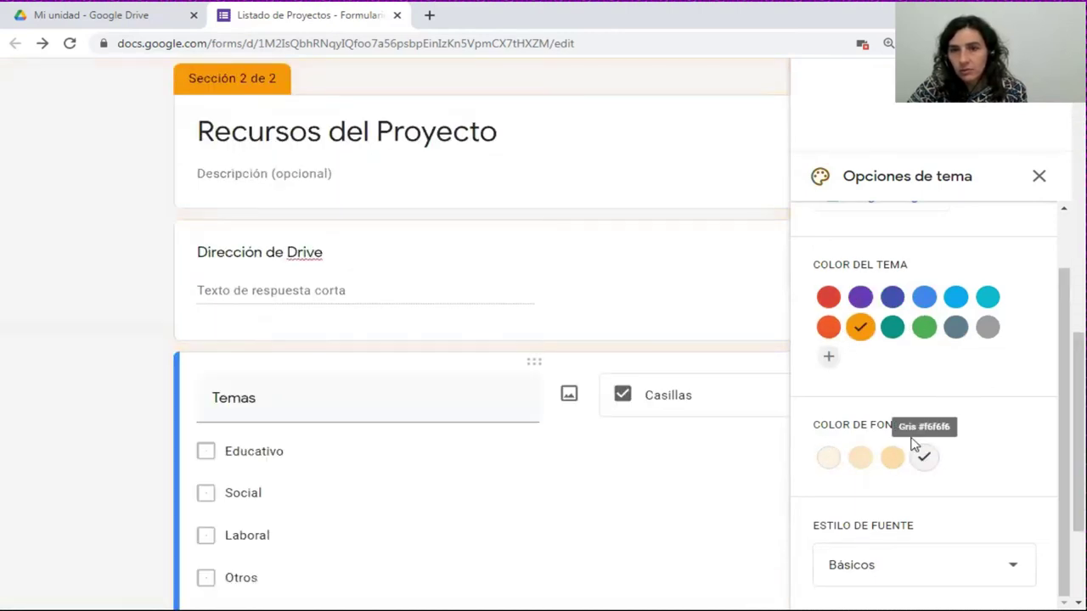
Examine the header image setting and the font styles offered for the theme, leaving the style on Básicos.
scroll(908, 303, "up", 2)
scroll(909, 265, "up", 2)
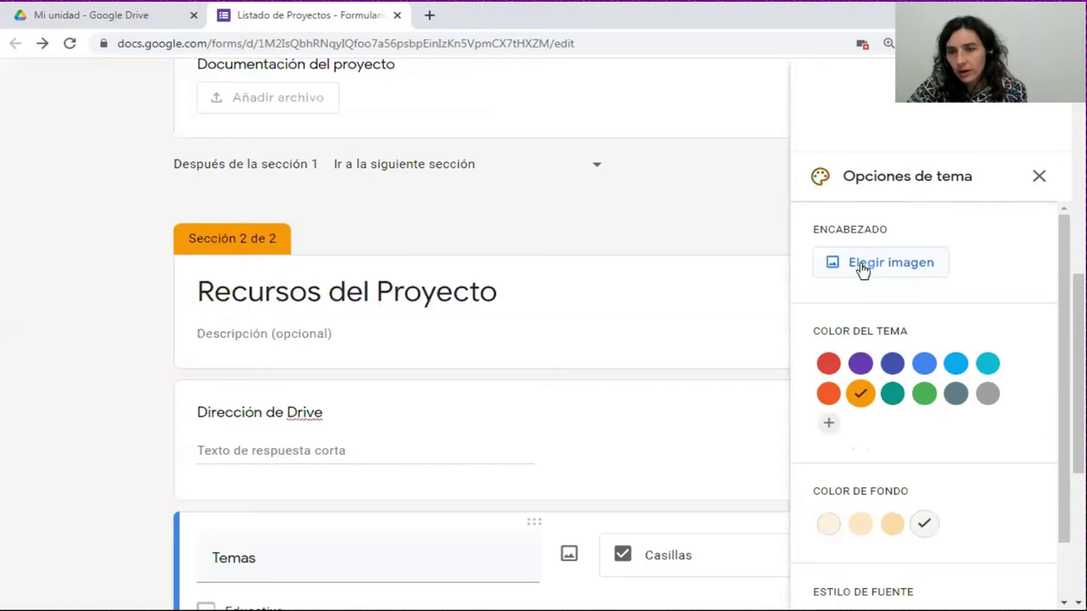
scroll(994, 480, "down", 1)
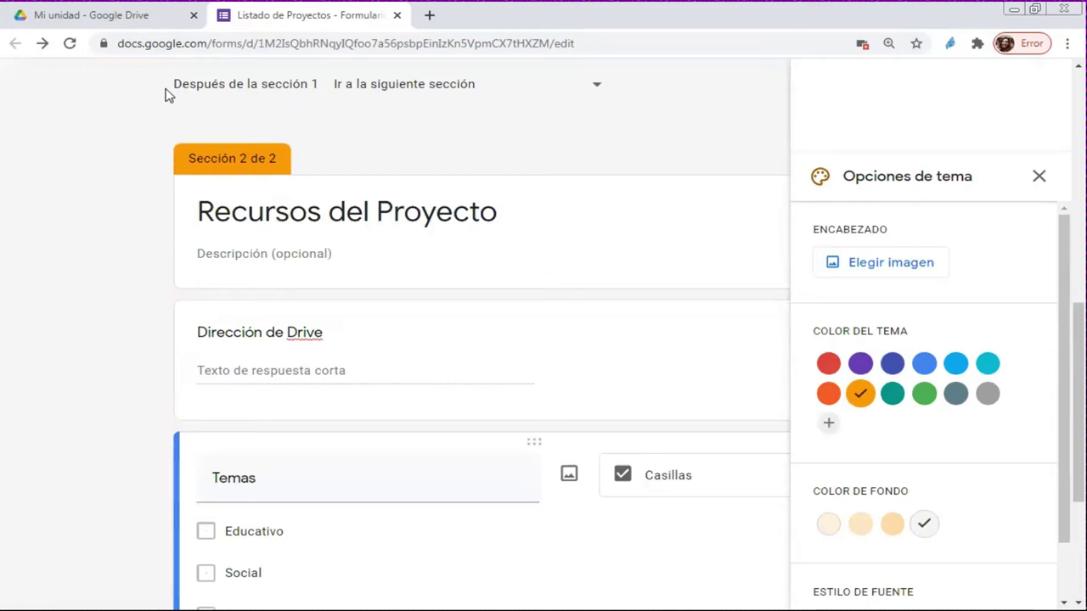
scroll(918, 567, "down", 1)
left_click(915, 569)
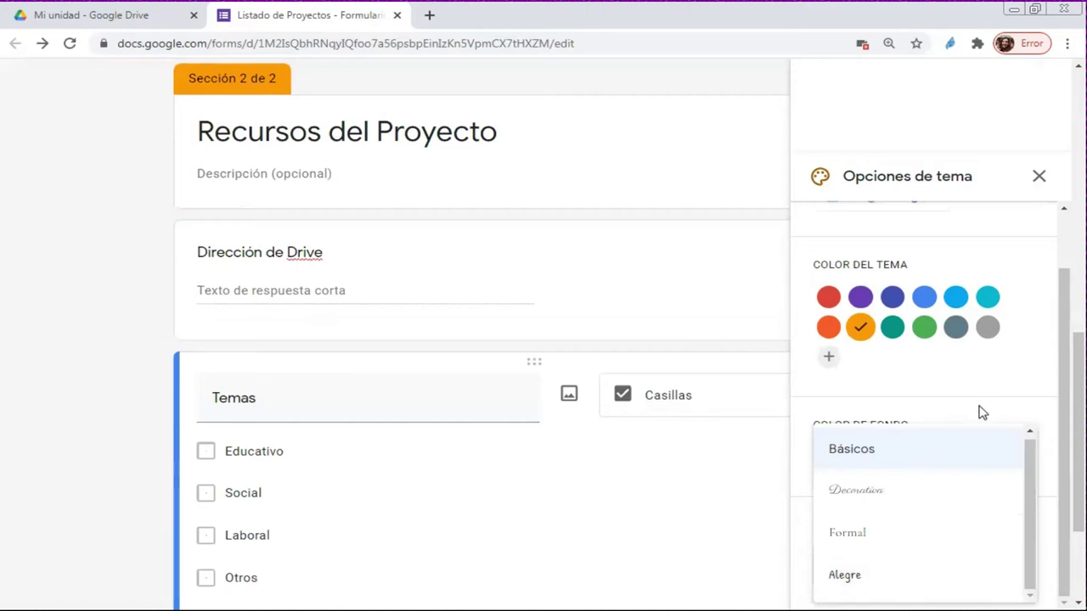
scroll(982, 412, "down", 1)
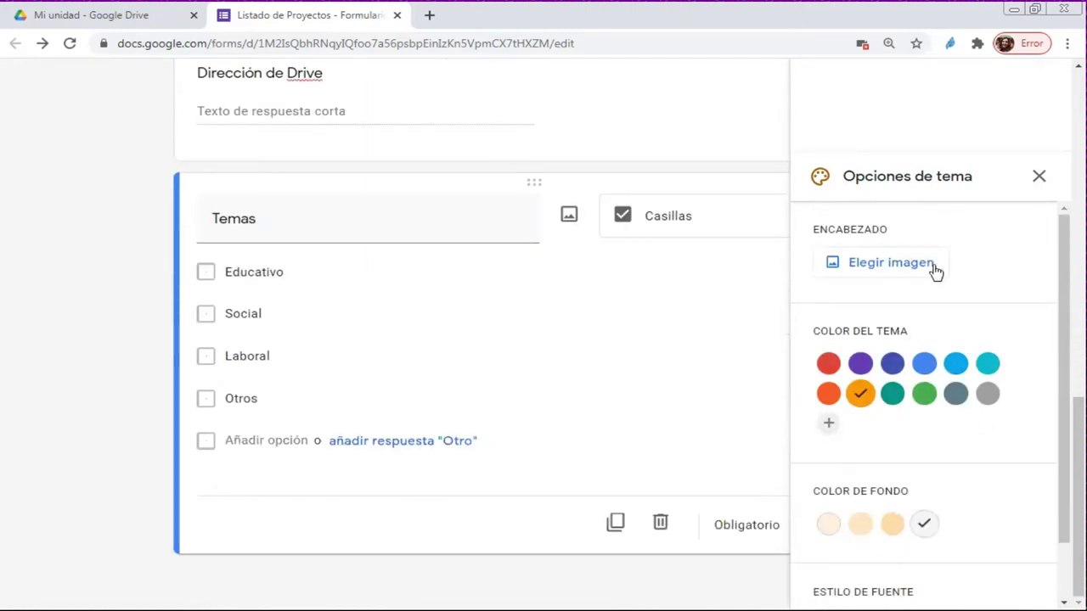
scroll(977, 260, "up", 1)
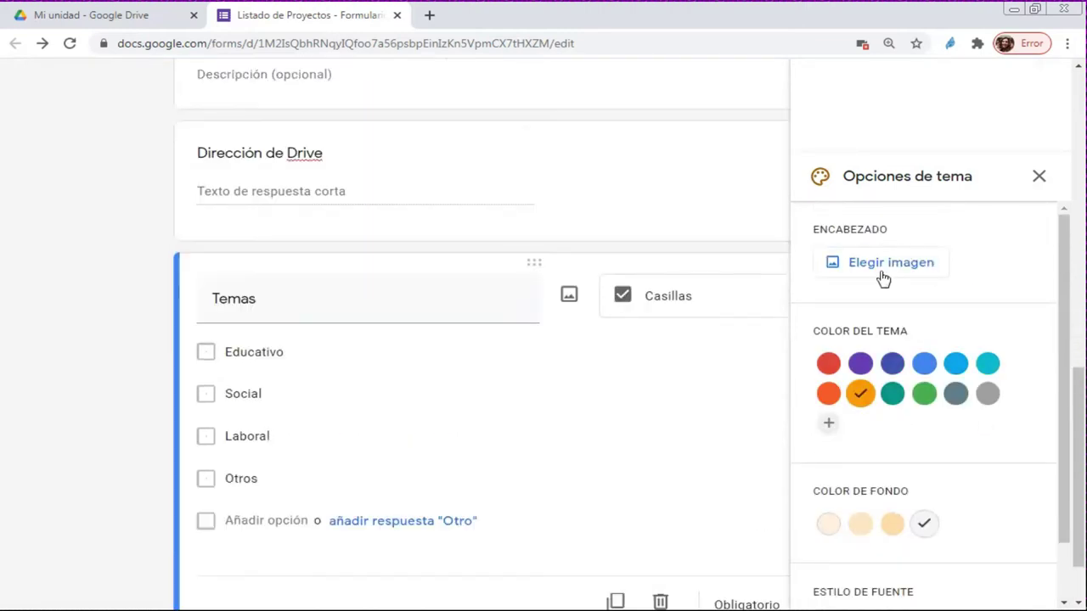
scroll(701, 184, "up", 3)
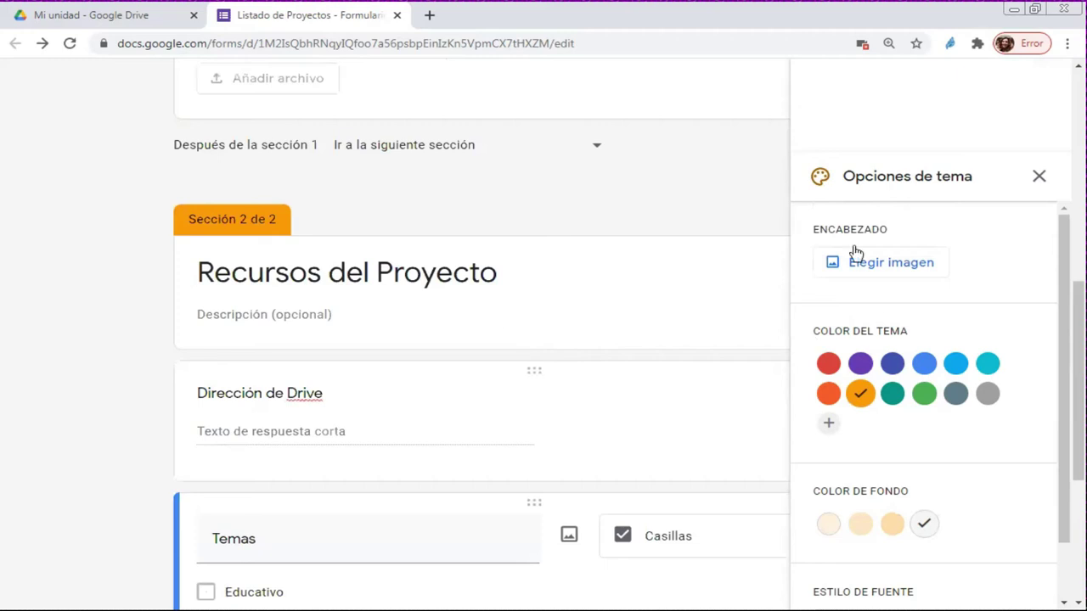
Insert the multicoloured yarn image from the "Trabajo y escuela" themes as the form's header and close the theme options.
left_click(923, 272)
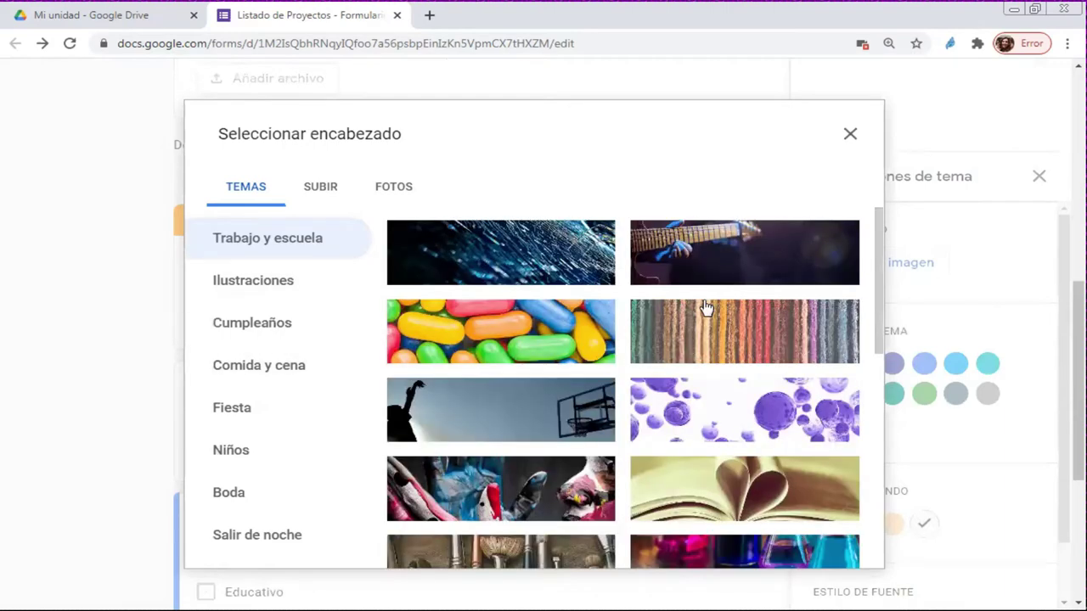
scroll(700, 309, "down", 3)
scroll(734, 378, "up", 3)
left_click(803, 323)
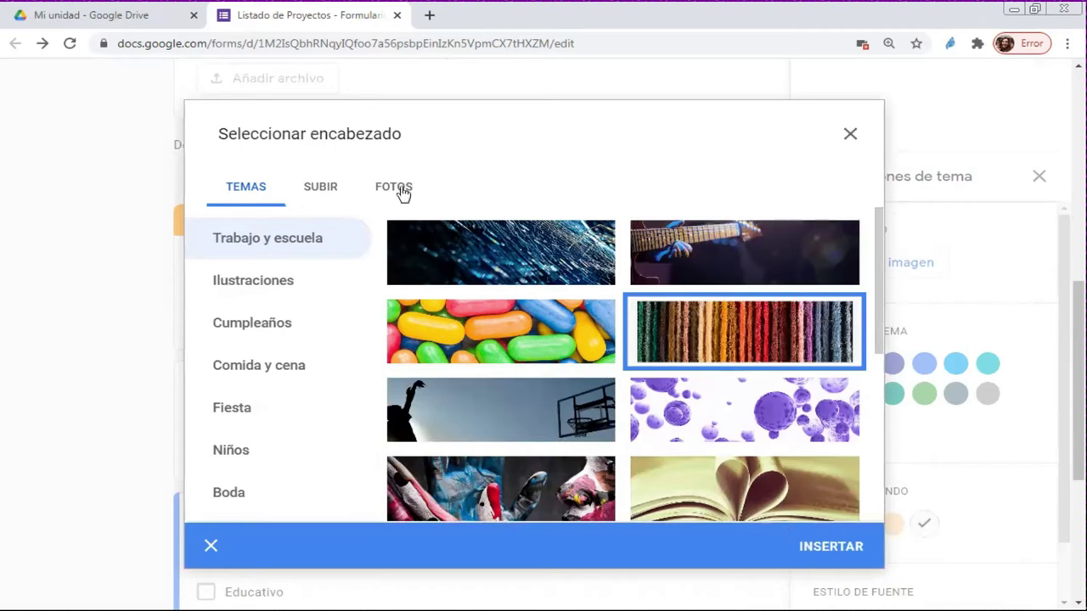
left_click(831, 547)
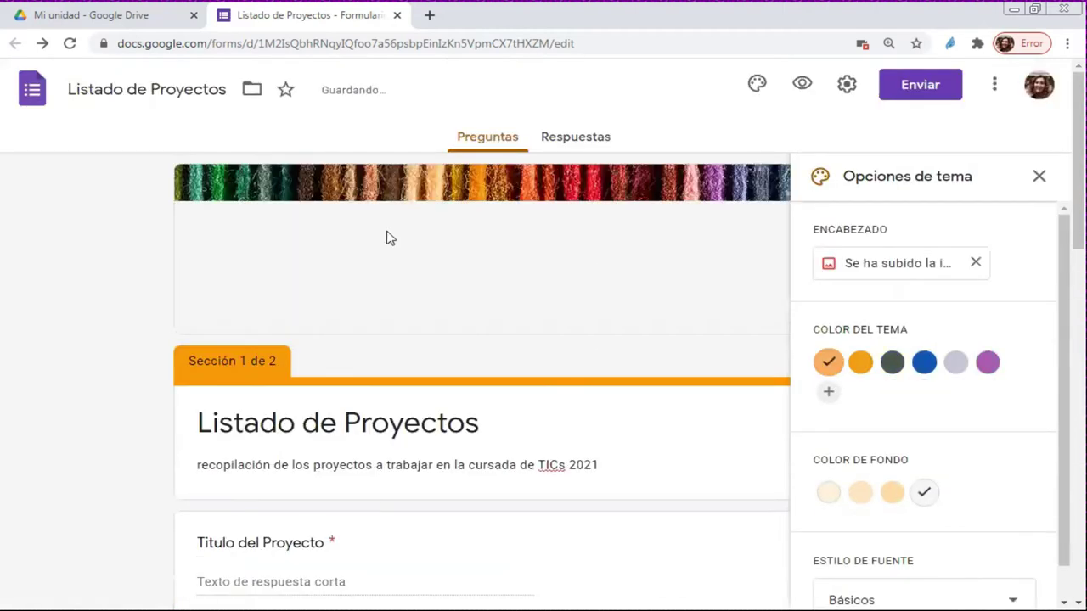
left_click(1039, 176)
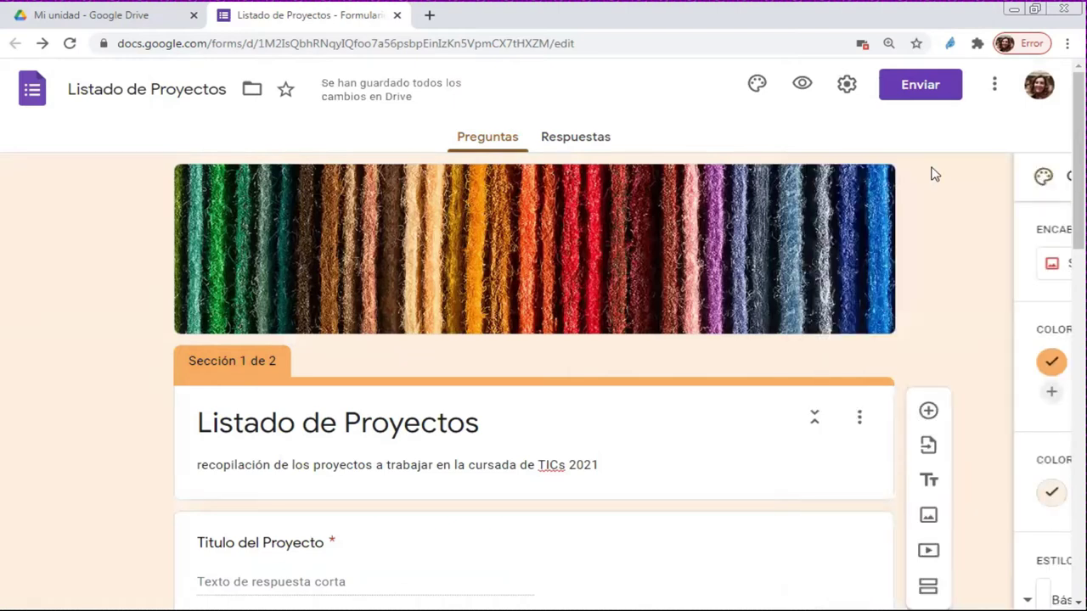
Open the form's general settings and try collecting e-mail addresses, switching the option on and off again.
left_click(845, 89)
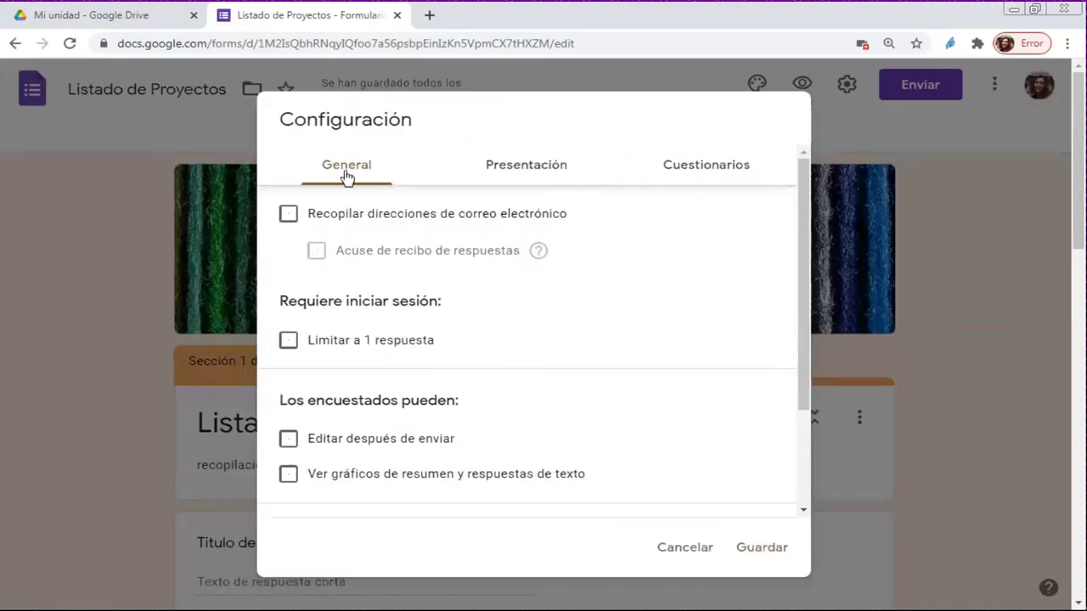
left_click(553, 165)
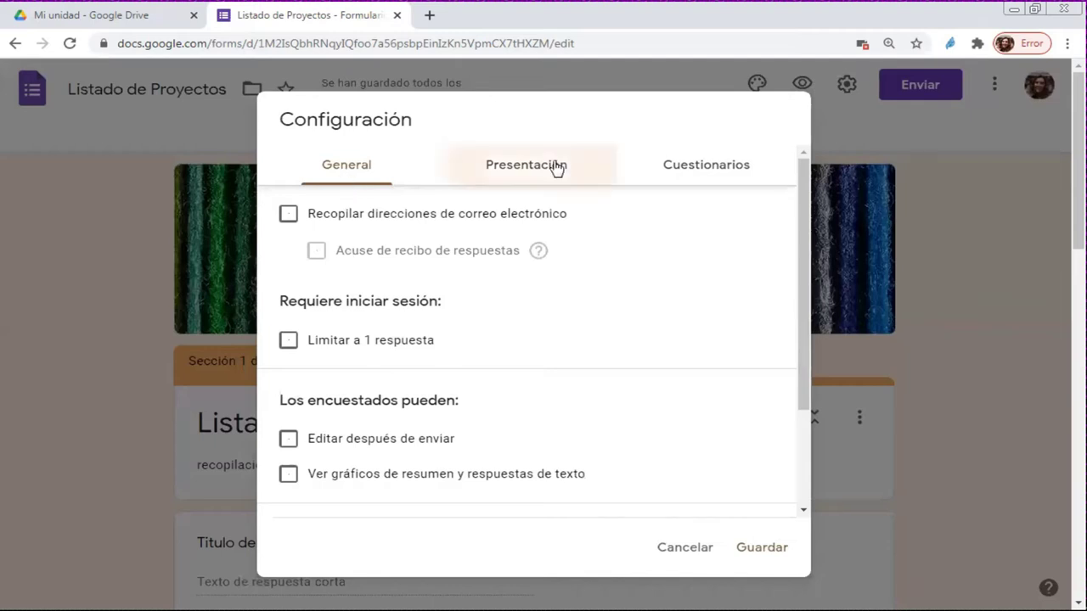
left_click(366, 180)
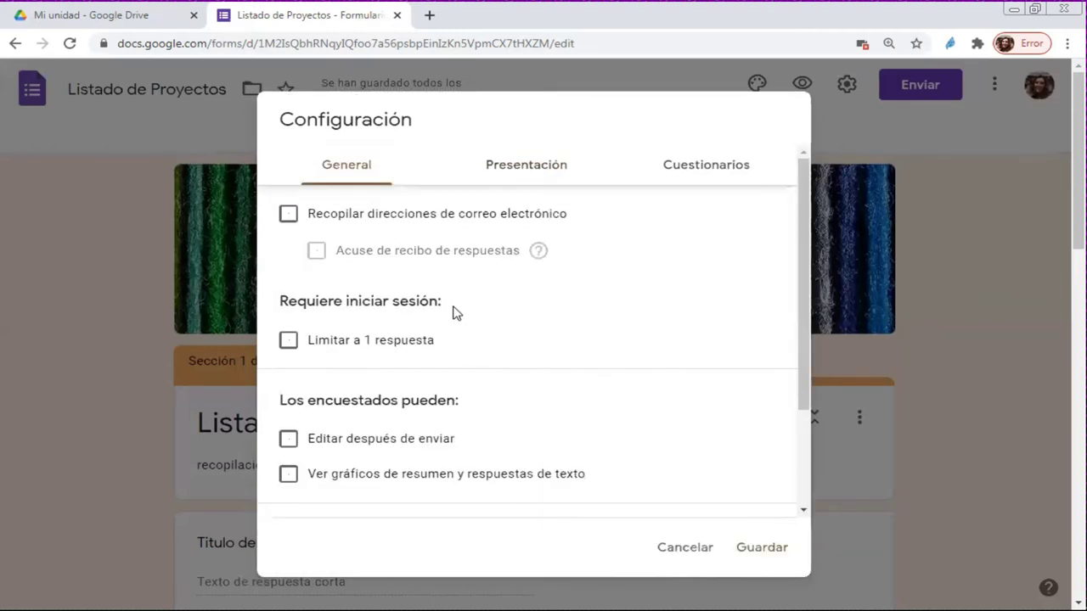
left_click(288, 214)
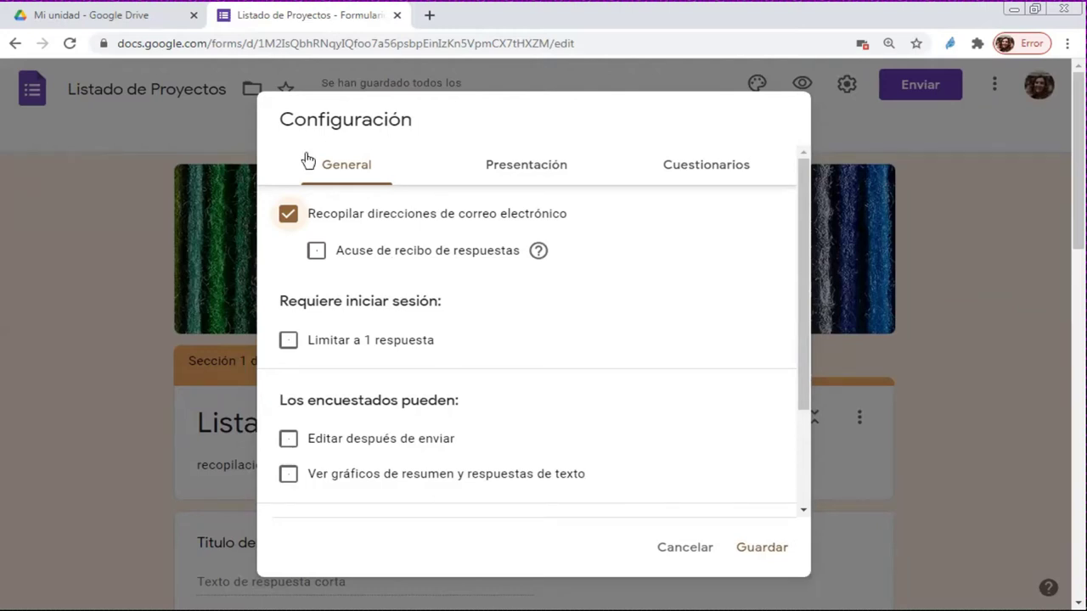
left_click(288, 214)
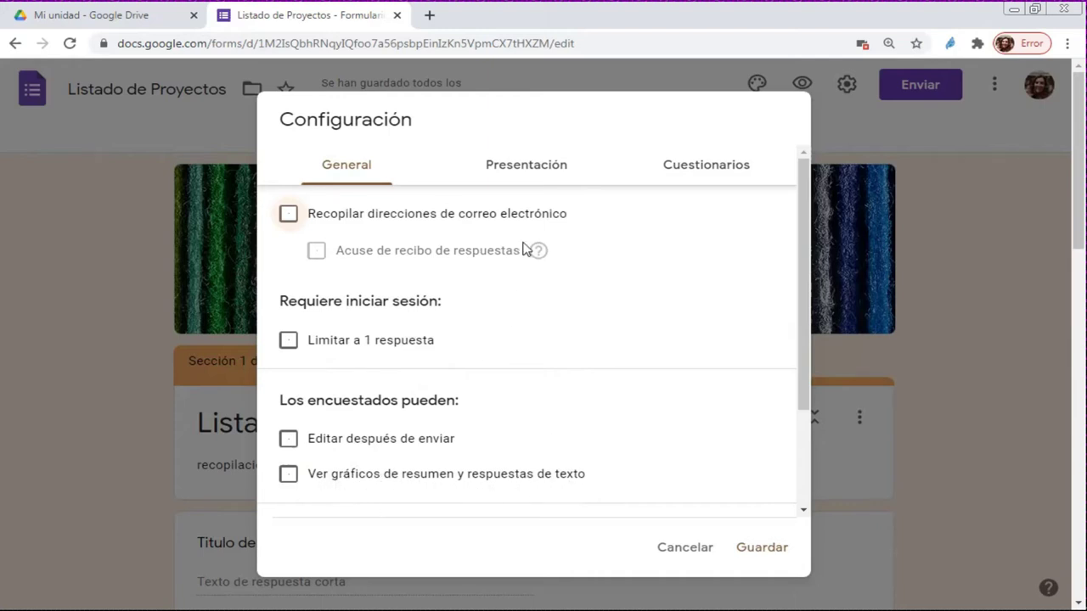
Review the form's presentation, general and quiz settings, and save the configuration.
left_click(525, 172)
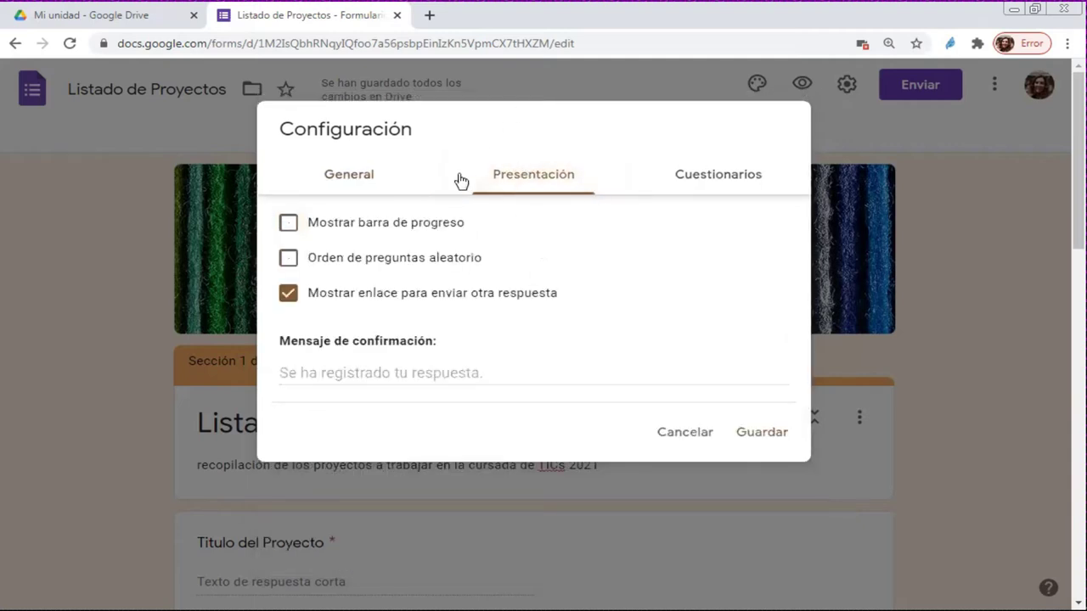
left_click(339, 178)
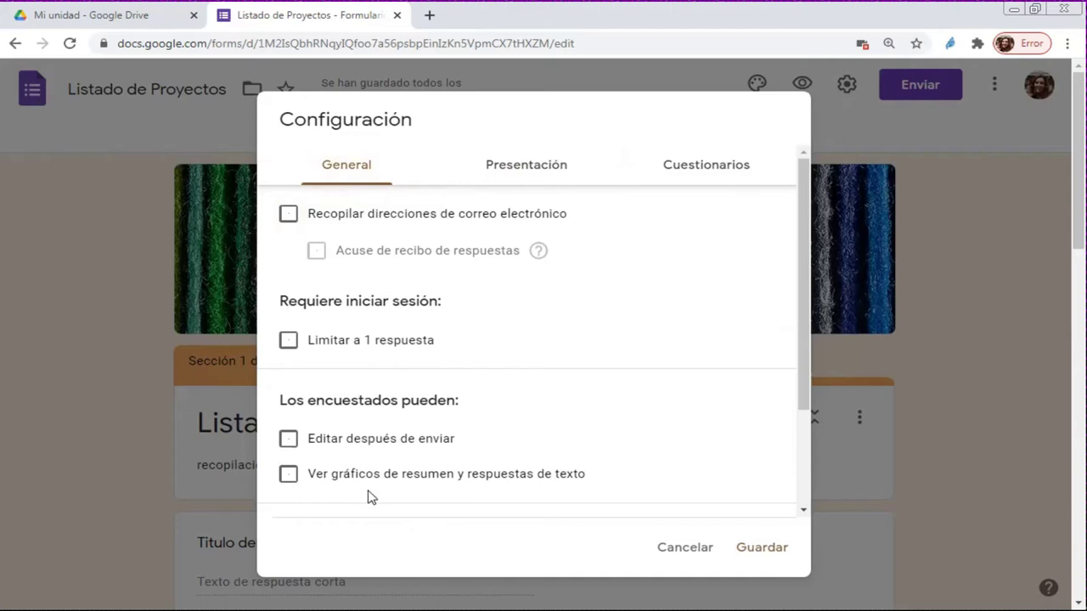
scroll(369, 497, "down", 2)
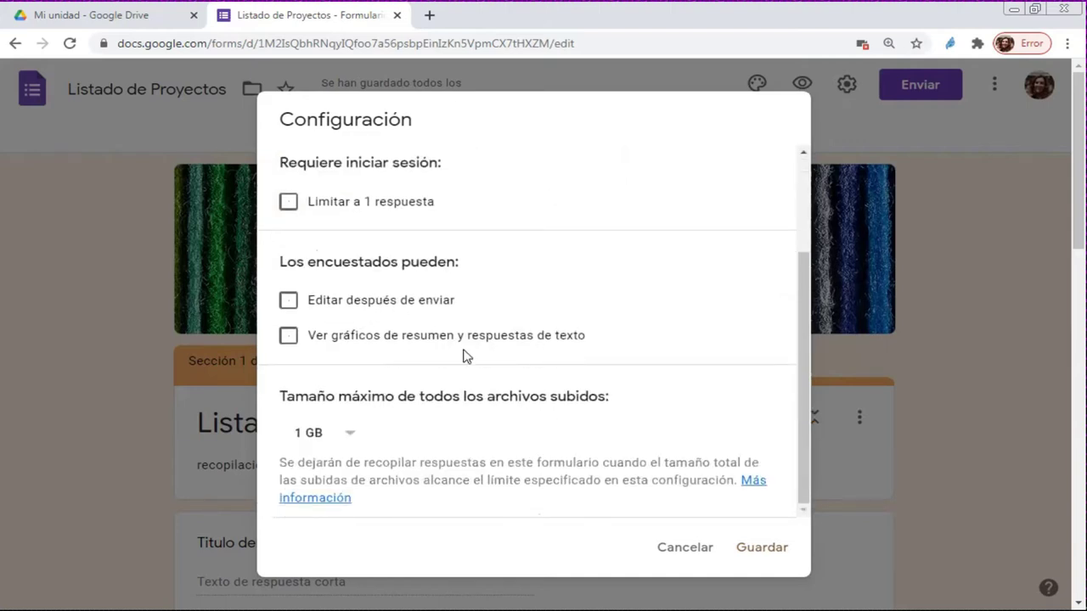
scroll(569, 321, "up", 3)
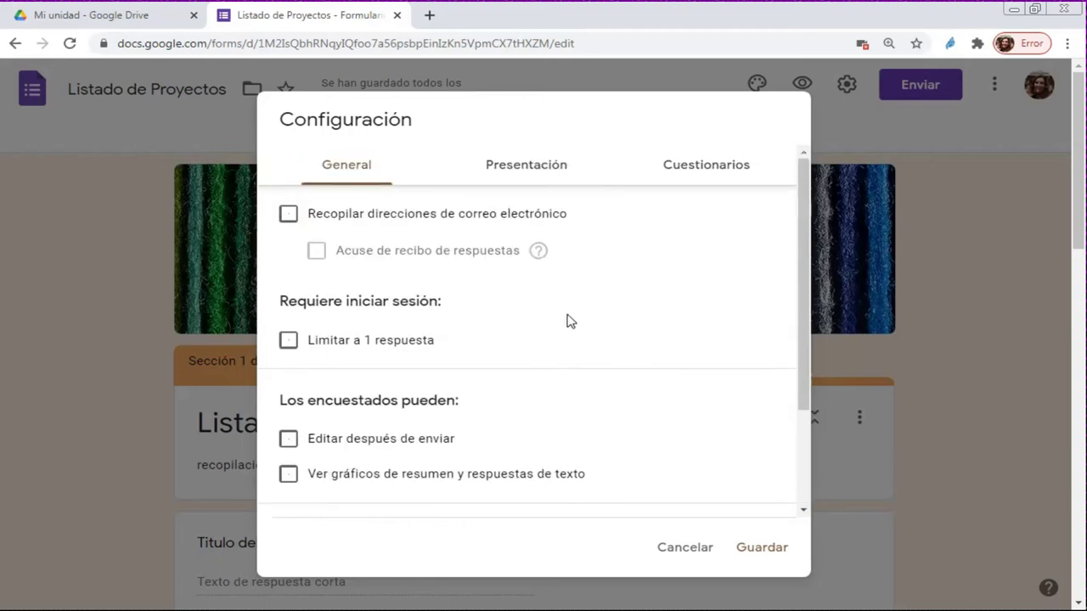
left_click(699, 175)
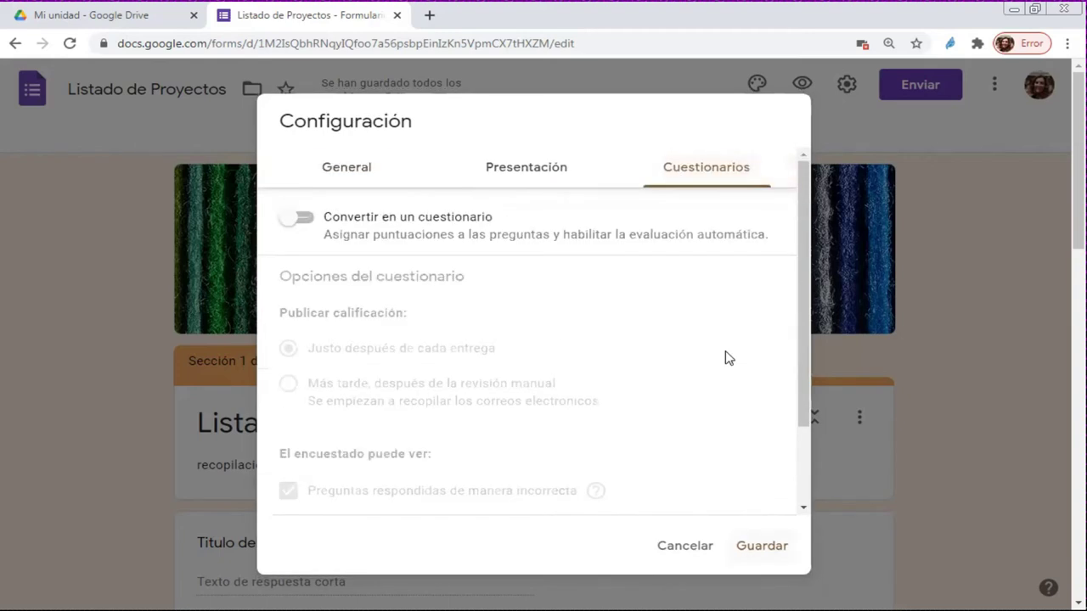
left_click(760, 548)
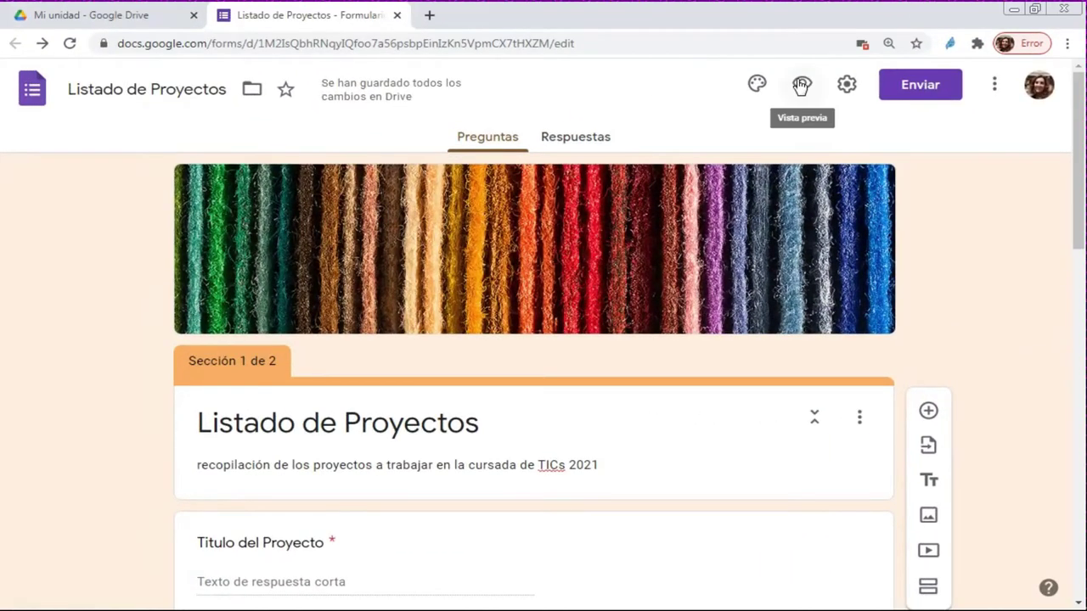
Preview the form and answer its project title question with "Cursada 2021".
left_click(801, 85)
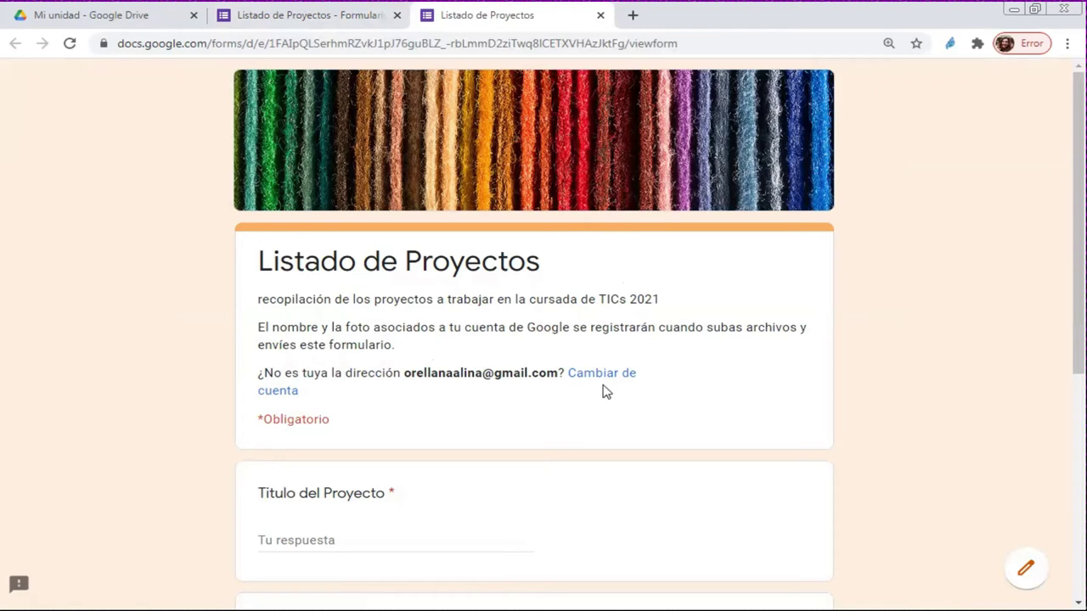
scroll(306, 419, "down", 1)
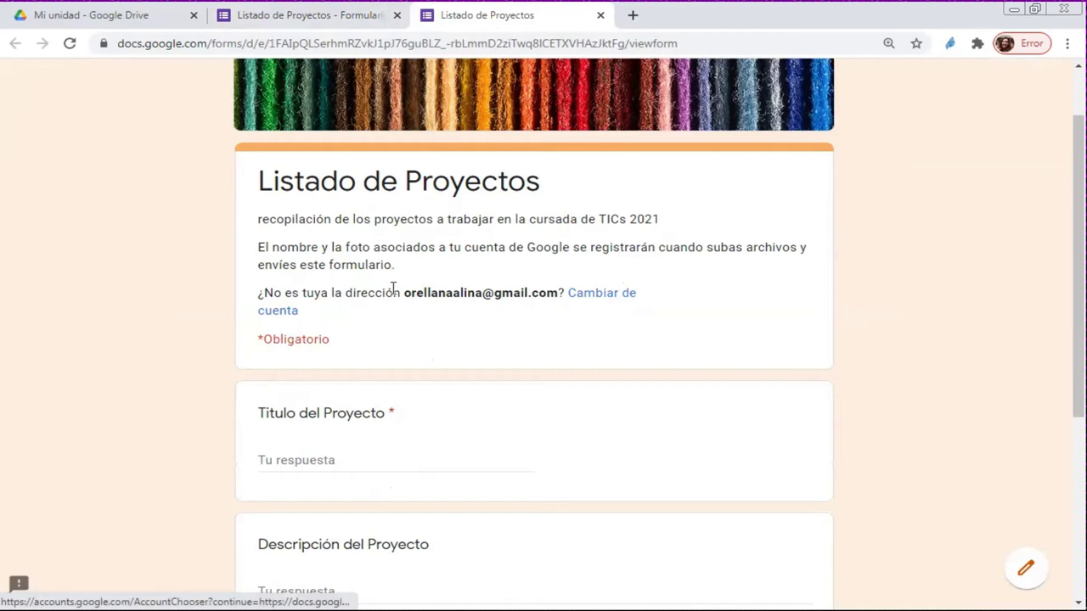
scroll(271, 255, "down", 1)
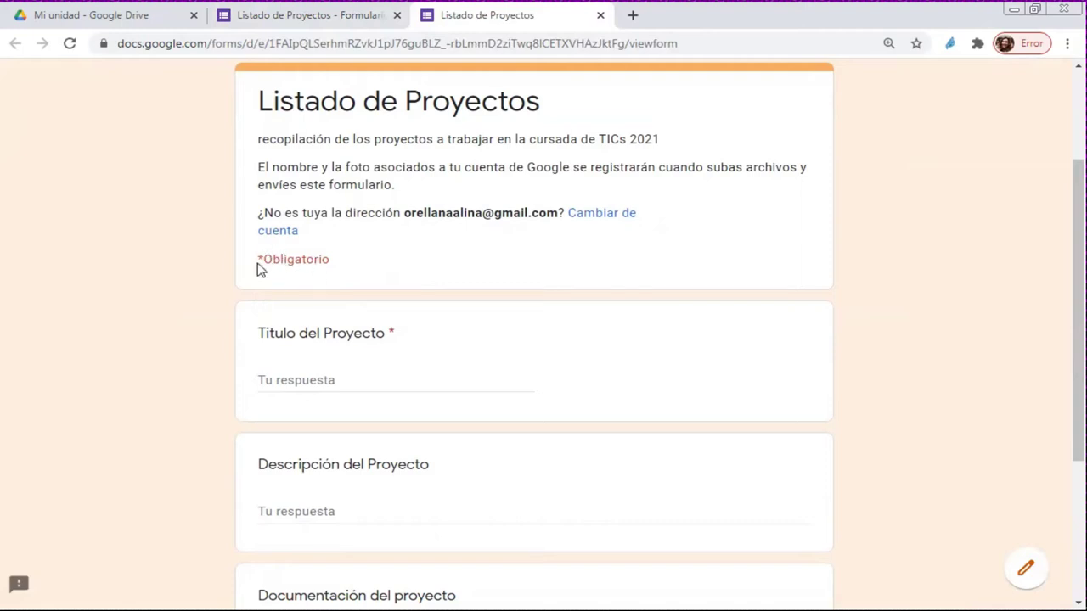
left_click(290, 382)
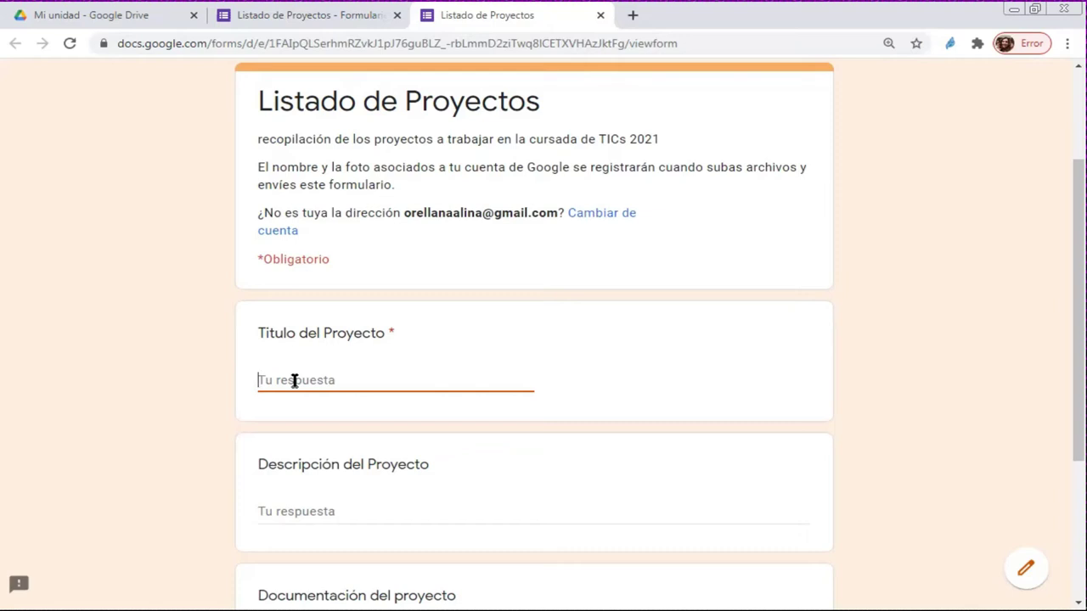
scroll(346, 381, "down", 2)
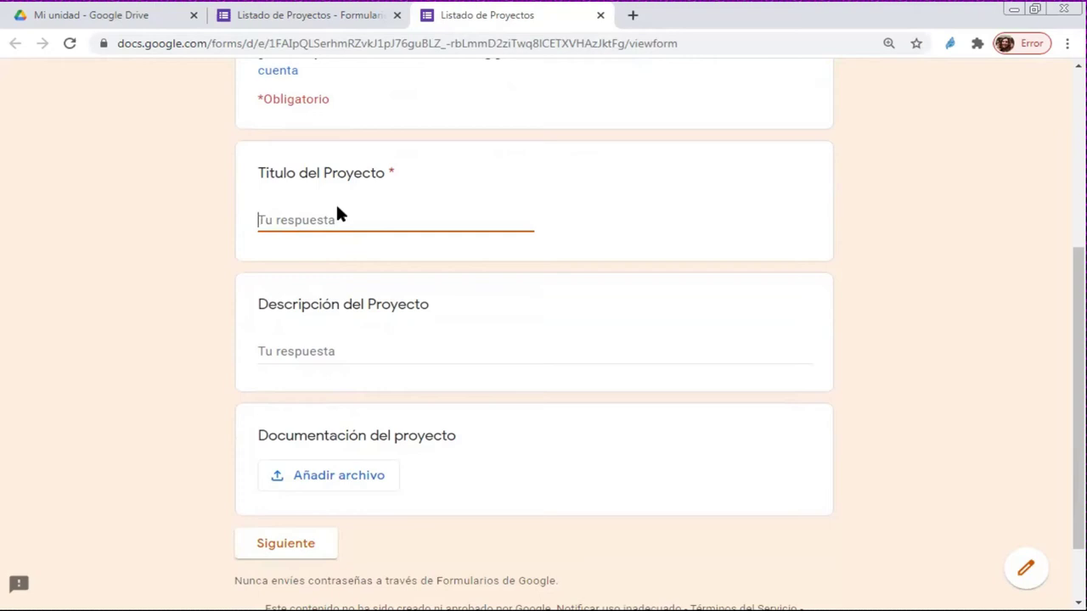
type("Cursaa")
type("da 2021")
Fill in the project description with "Dictado Virtual de TIC".
left_click(384, 361)
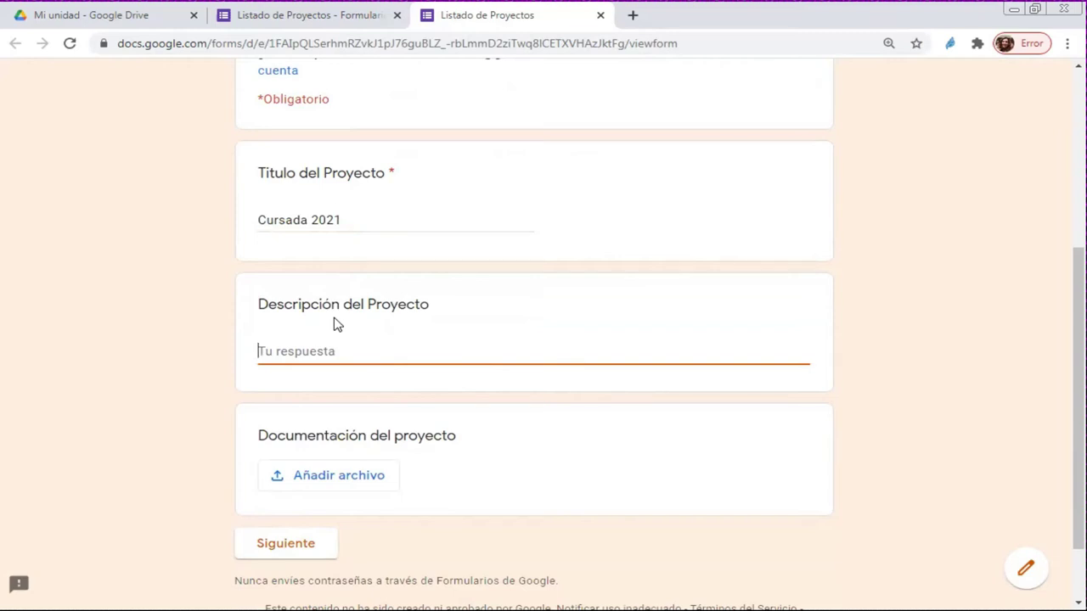
type("Dictado")
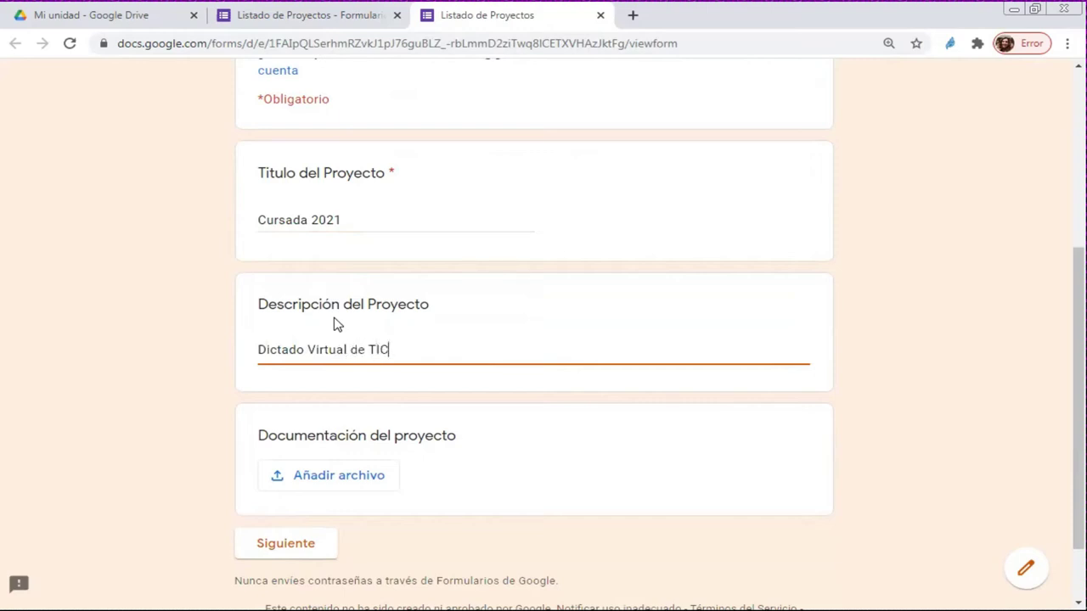
type("Virtual de TIC oo")
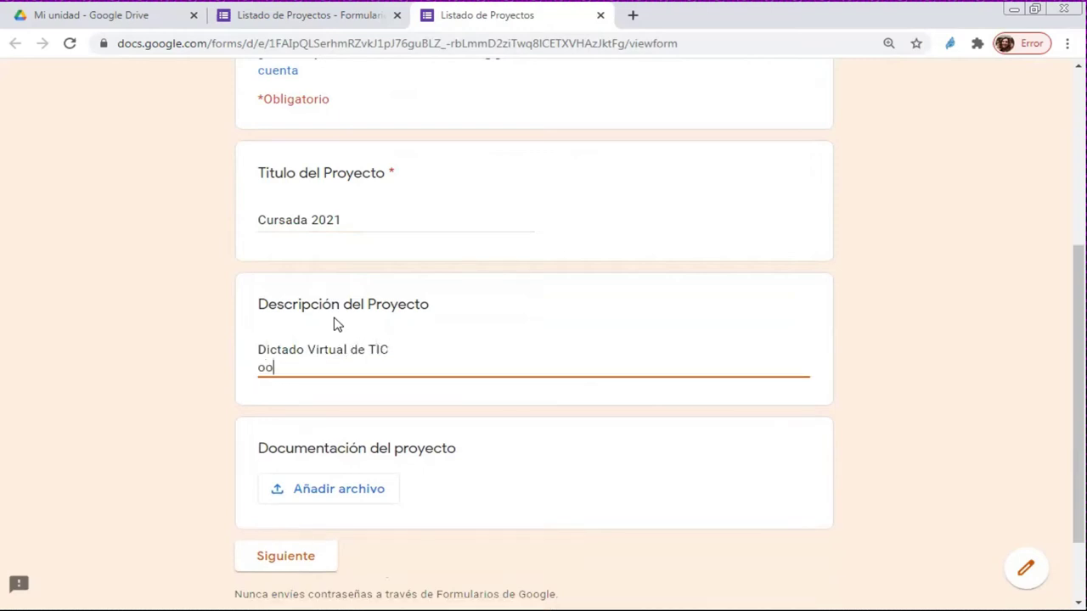
Try several extra lines of filler "o" text in the project description and delete them.
type("o o oo o oo")
key("Return")
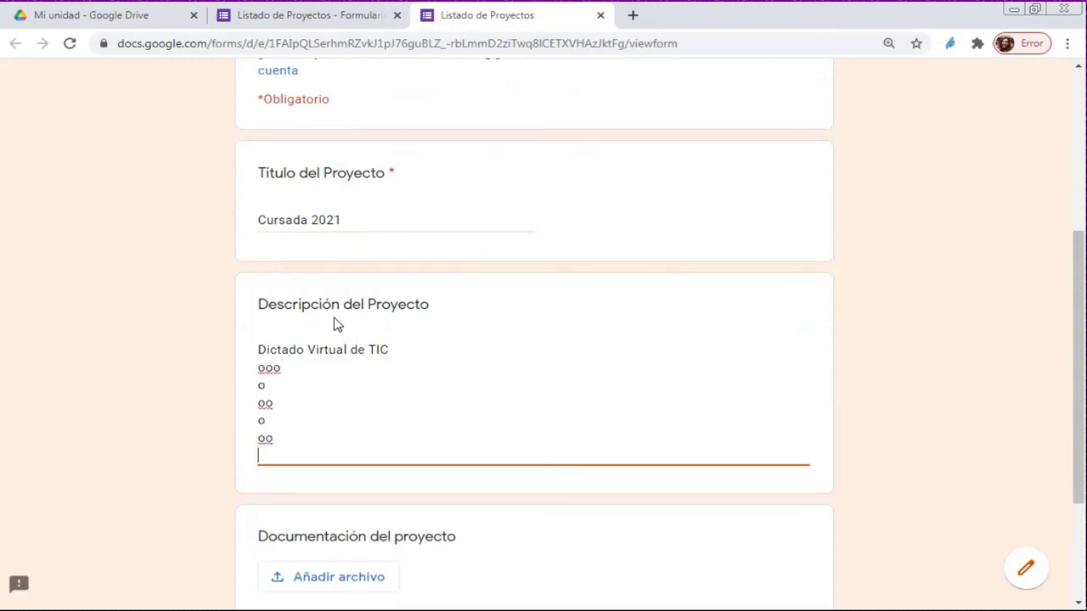
key("shift+Up")
key("shift+Up")
key("shift+Up")
key("shift+Up")
key("shift+Up")
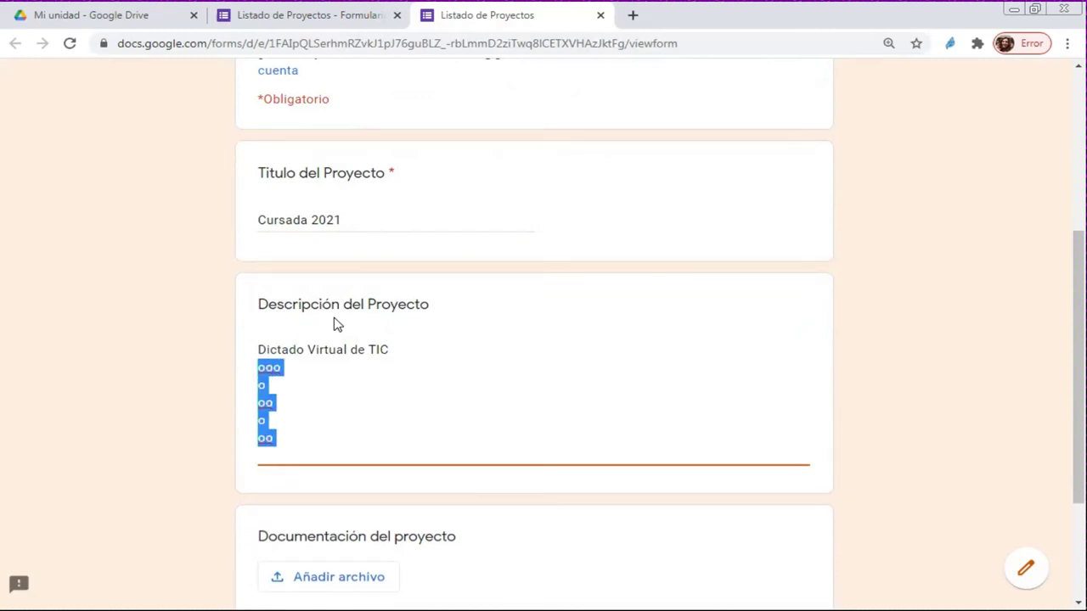
key("BackSpace")
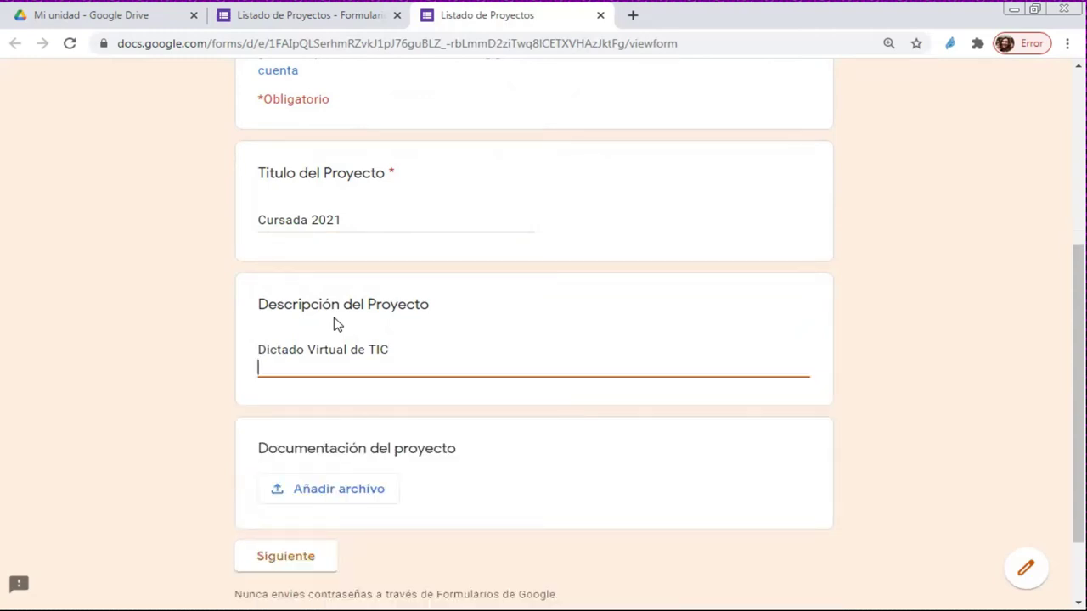
key("BackSpace")
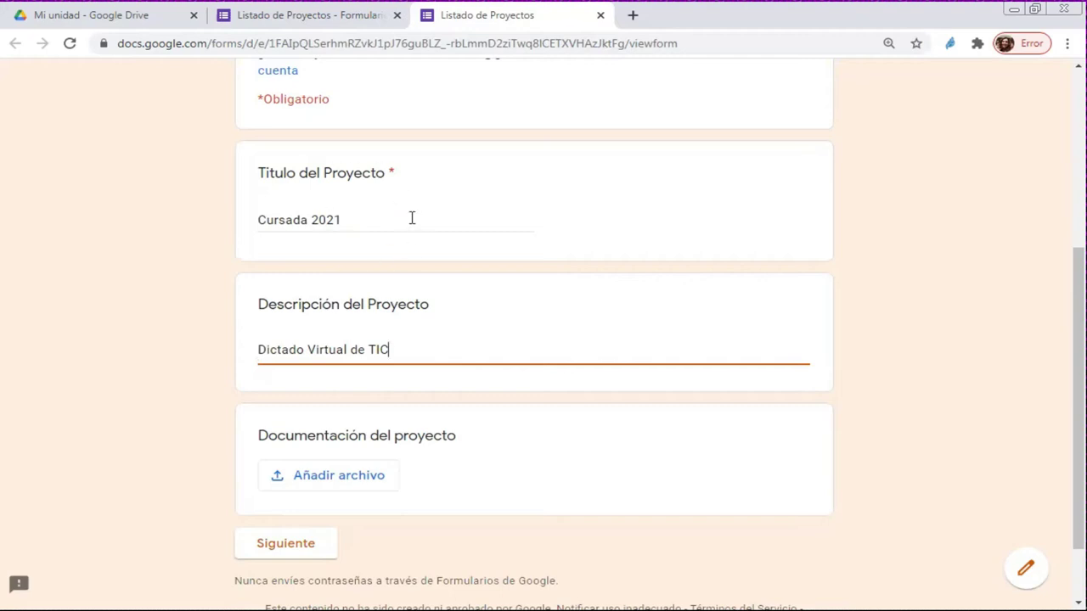
Upload the image zoom-ae_0.jpg from the Descargas folder as the project's documentation.
left_click_drag(259, 219, 555, 235)
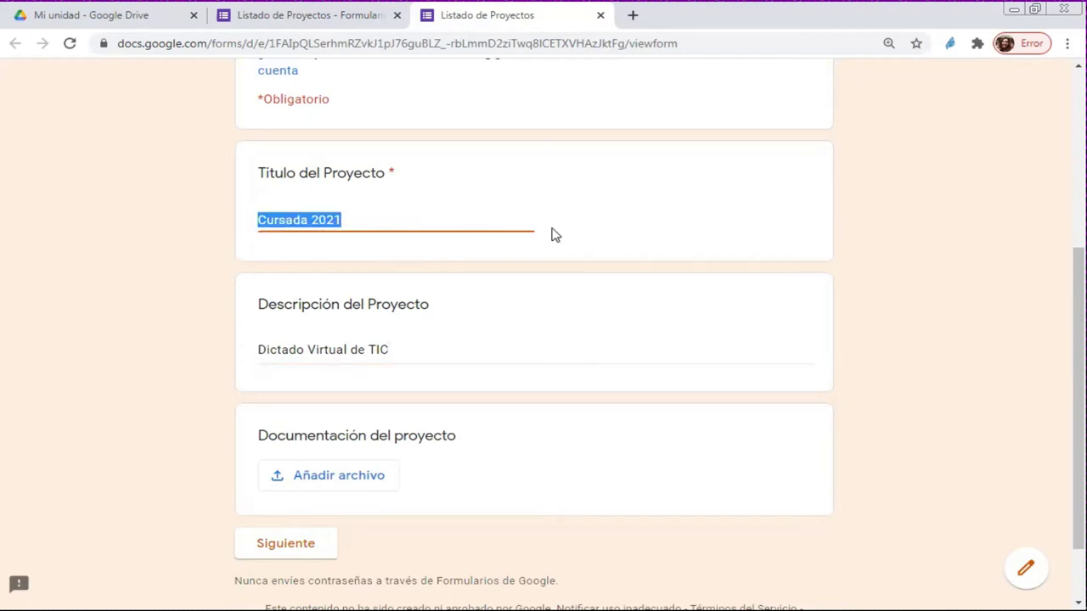
scroll(360, 364, "down", 1)
scroll(475, 223, "up", 1)
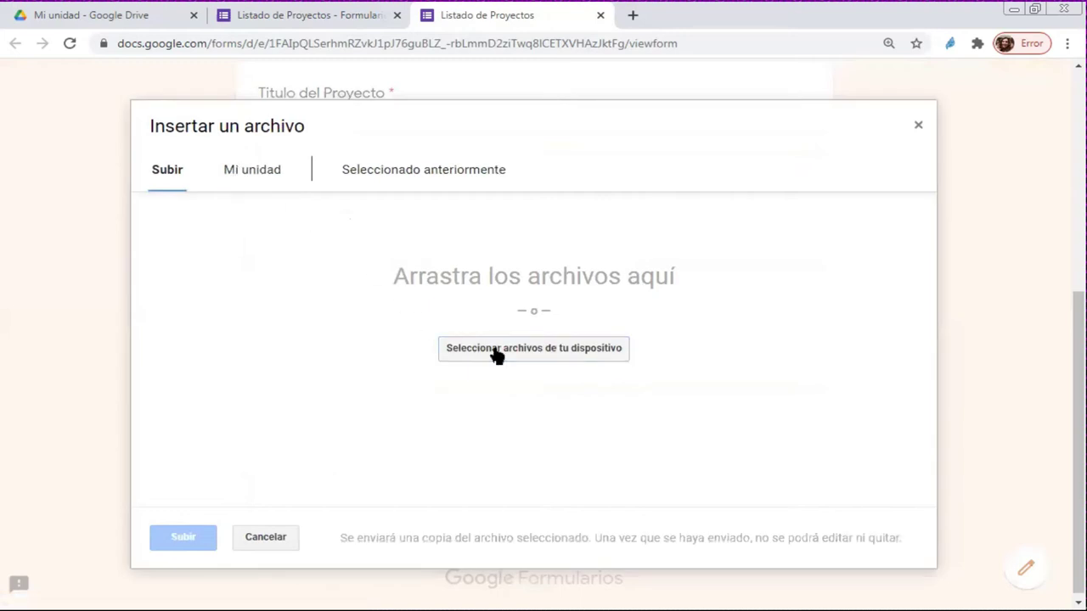
left_click(556, 346)
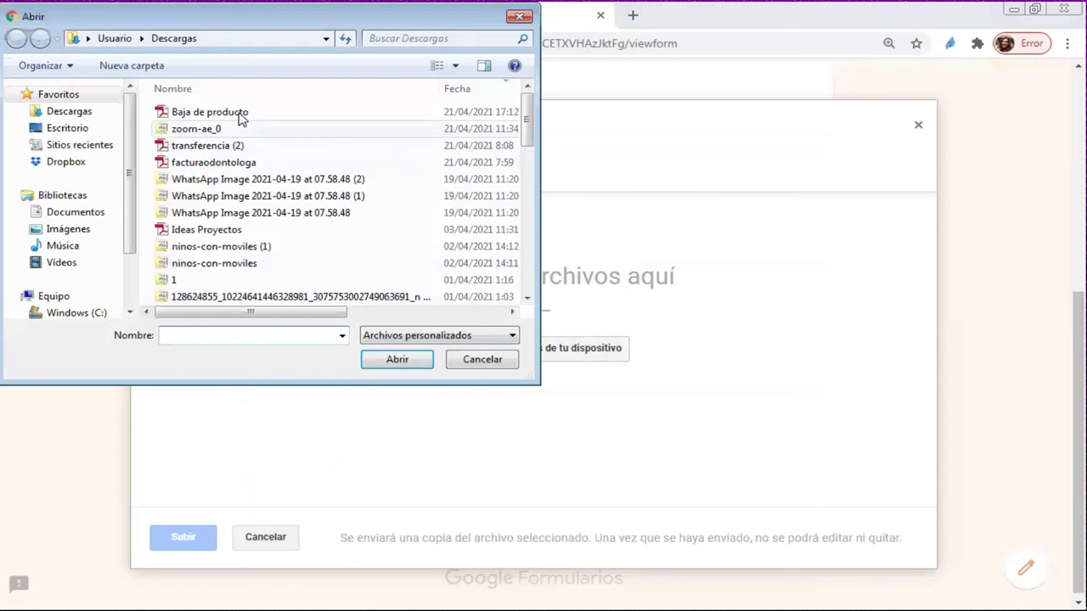
left_click(200, 133)
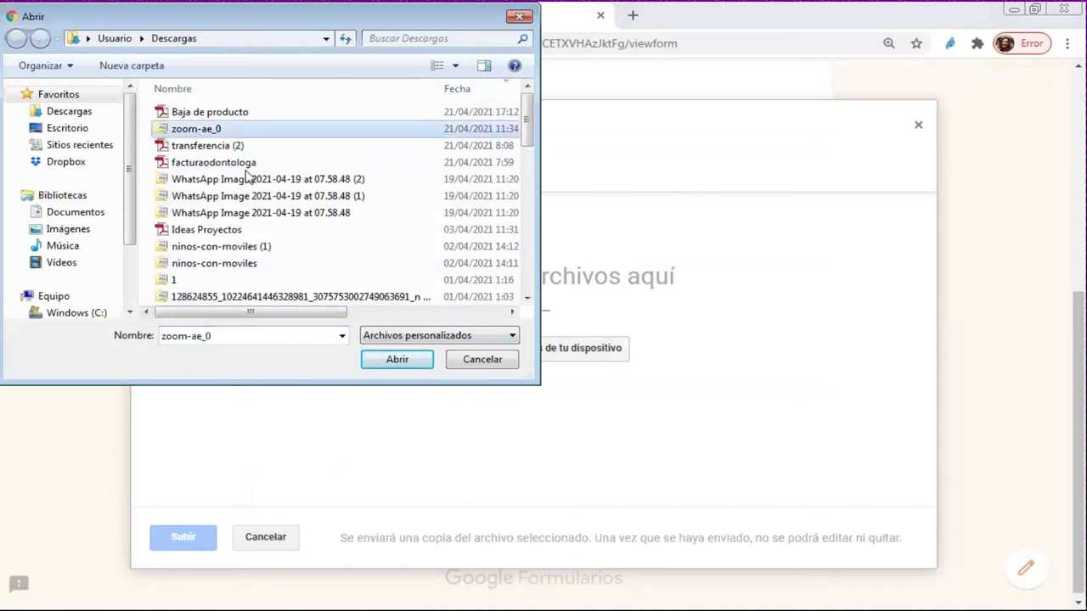
left_click(419, 360)
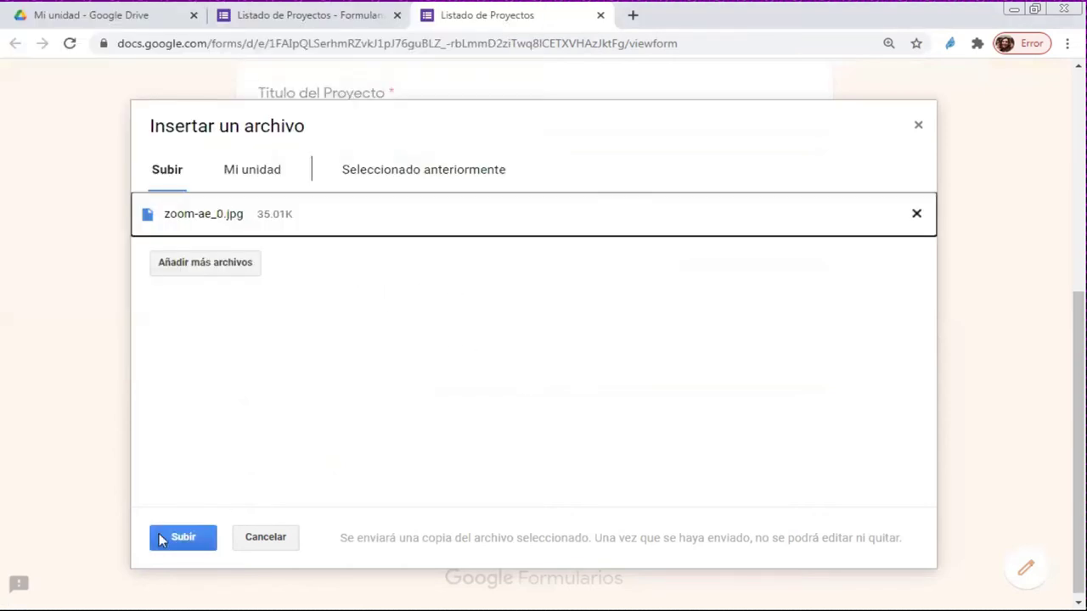
left_click(201, 543)
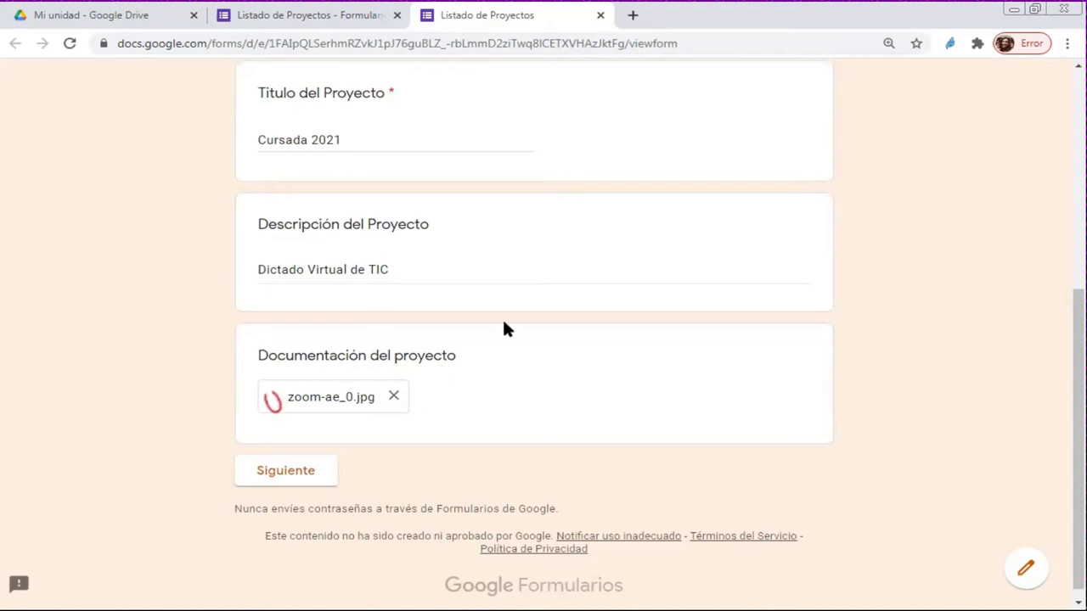
Review the answers of the first section and continue to the form's second section.
scroll(502, 329, "up", 5)
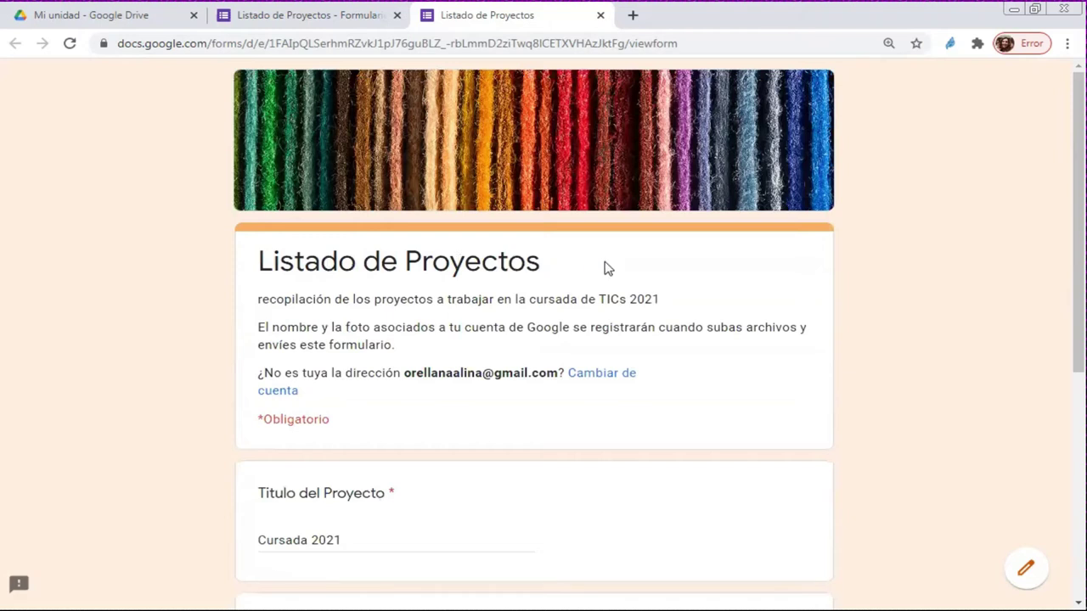
scroll(606, 266, "down", 3)
scroll(560, 339, "down", 2)
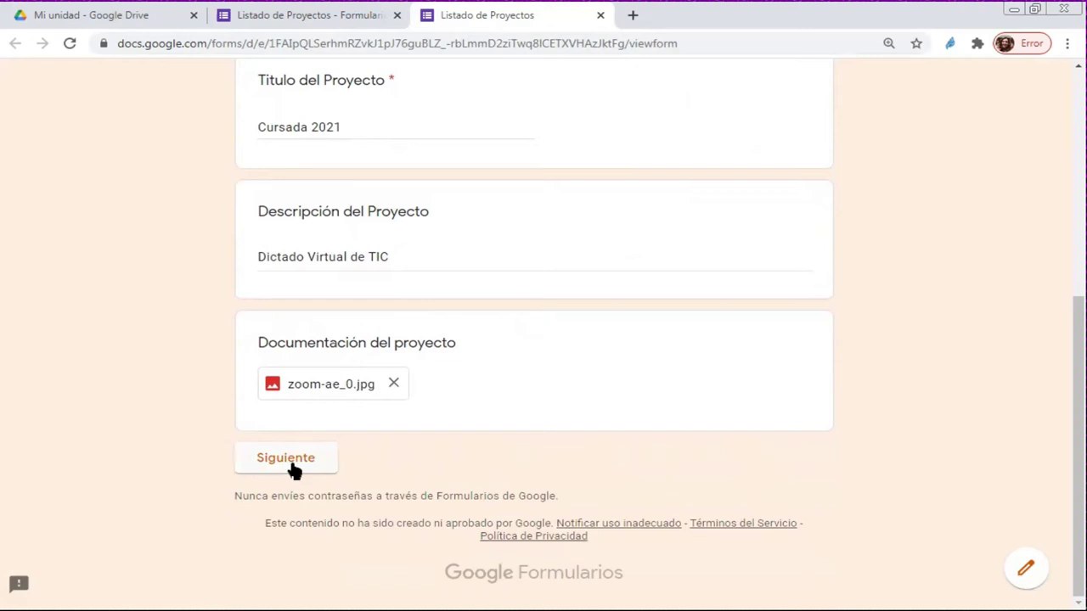
left_click(292, 466)
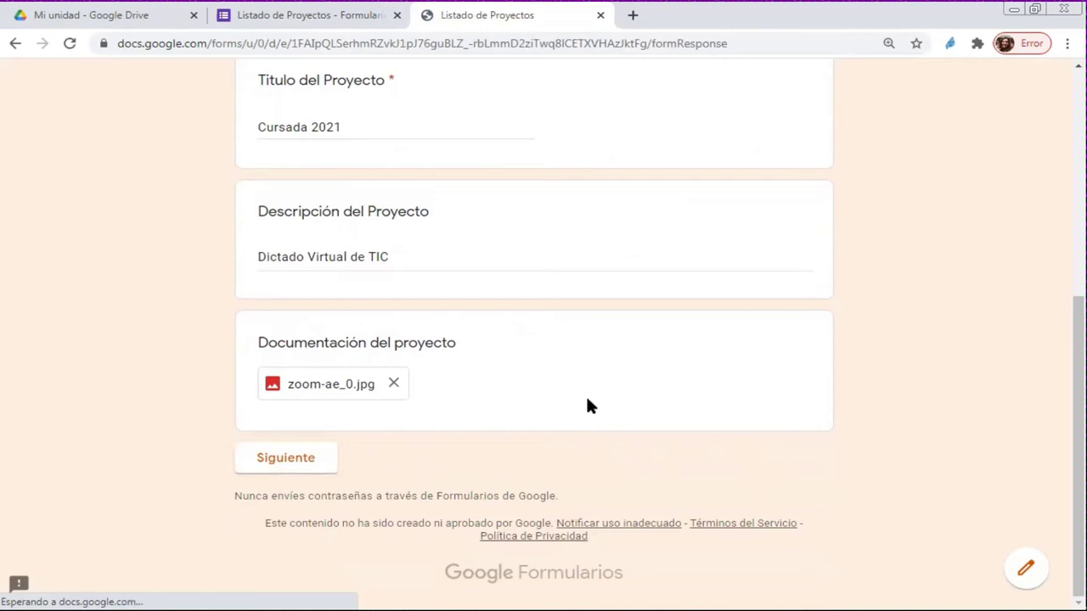
Select Educativo, Social, Laboral and Otros as the project's themes.
scroll(592, 395, "down", 3)
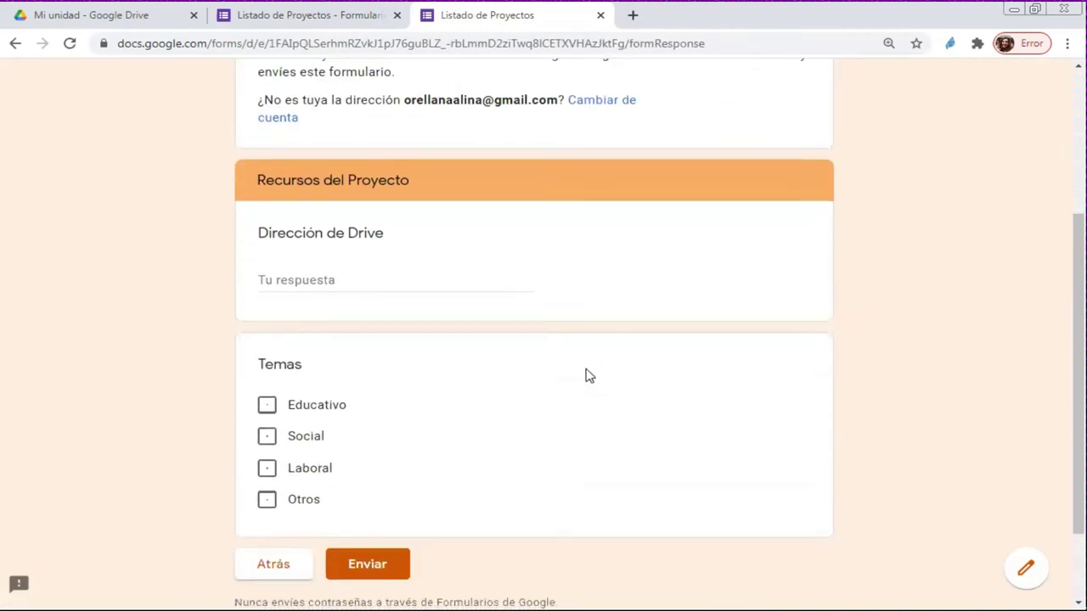
left_click(267, 331)
left_click(266, 364)
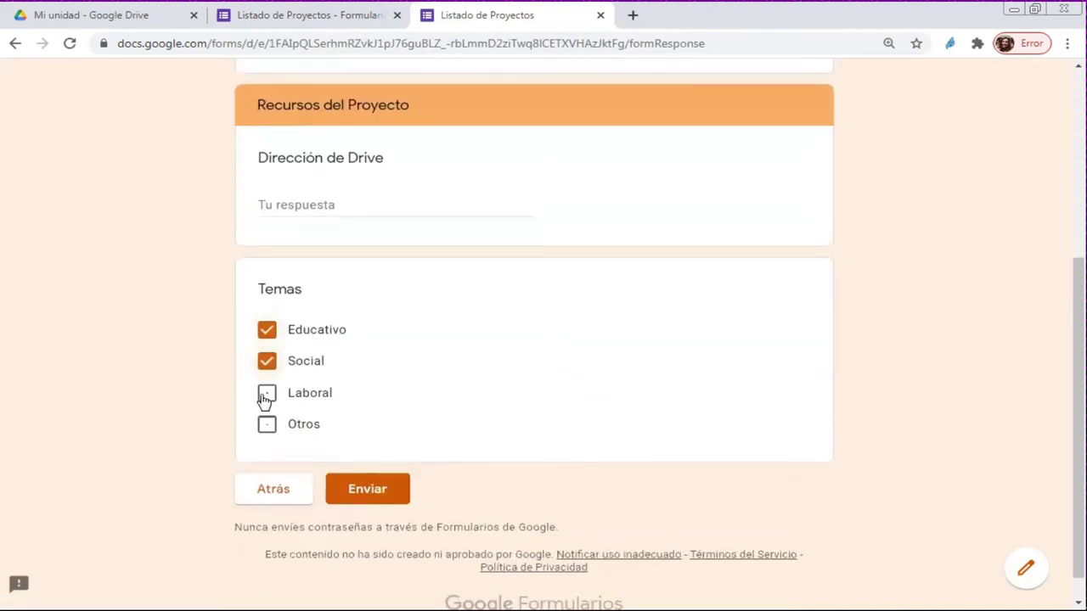
left_click(267, 395)
left_click(267, 363)
left_click(267, 424)
scroll(480, 200, "up", 1)
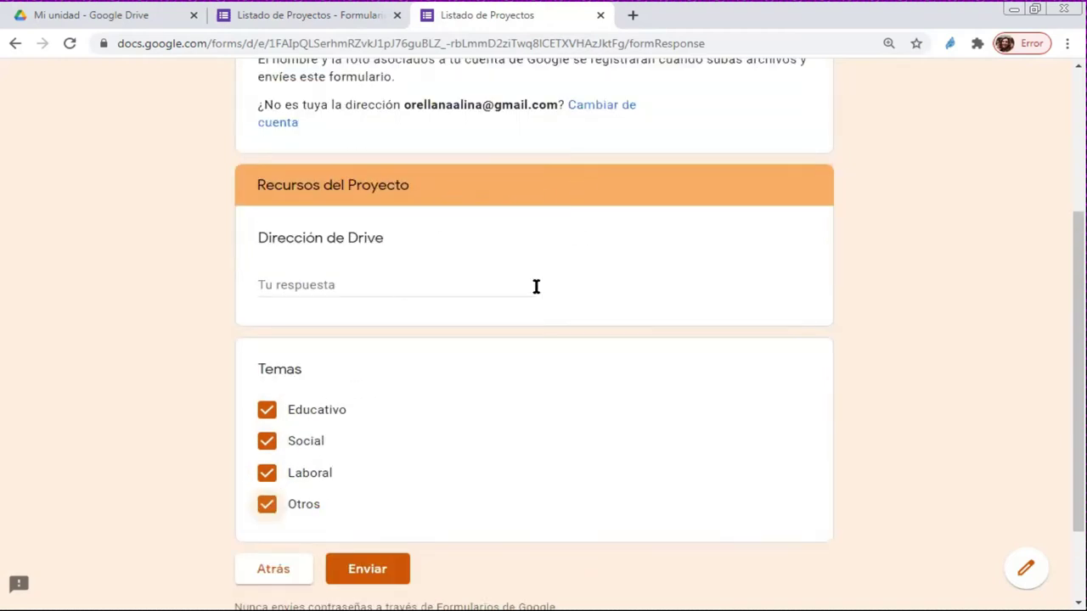
Leave the Dirección de Drive answer blank and submit the form response.
left_click(387, 296)
scroll(580, 280, "up", 2)
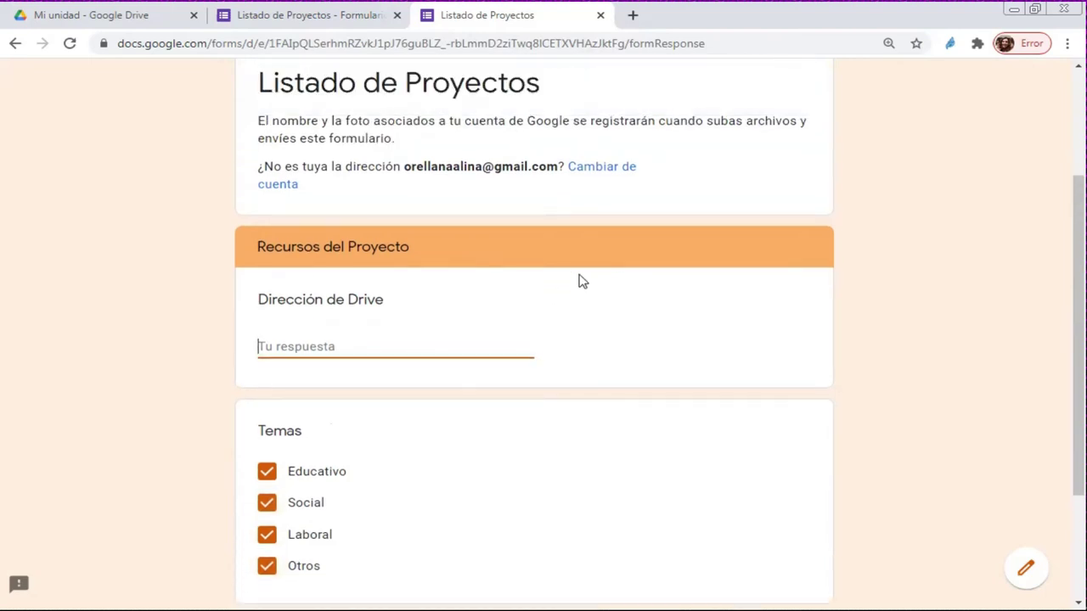
scroll(580, 279, "down", 3)
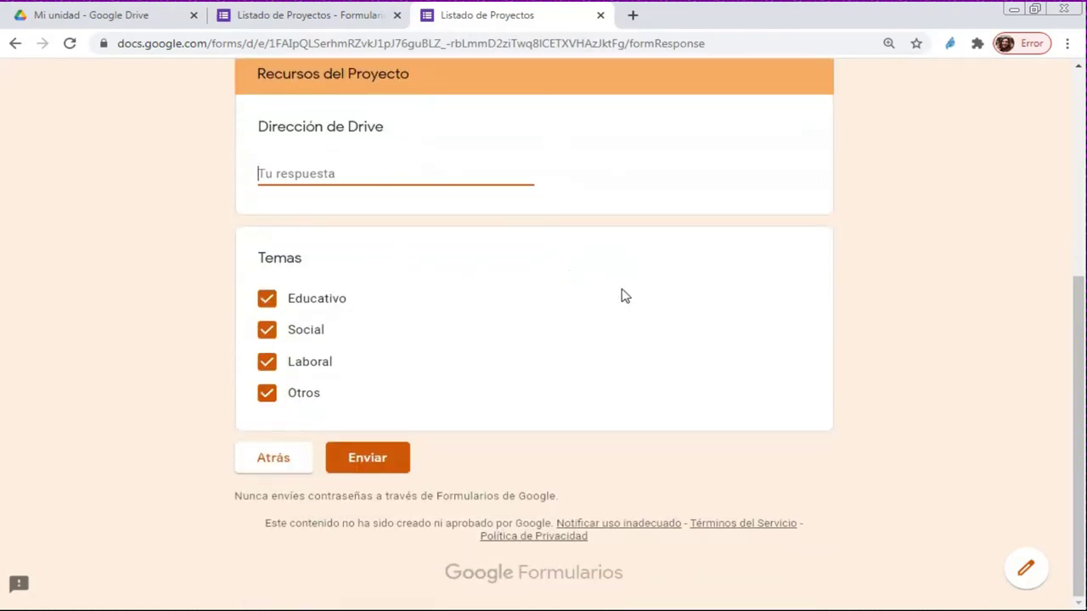
left_click(390, 462)
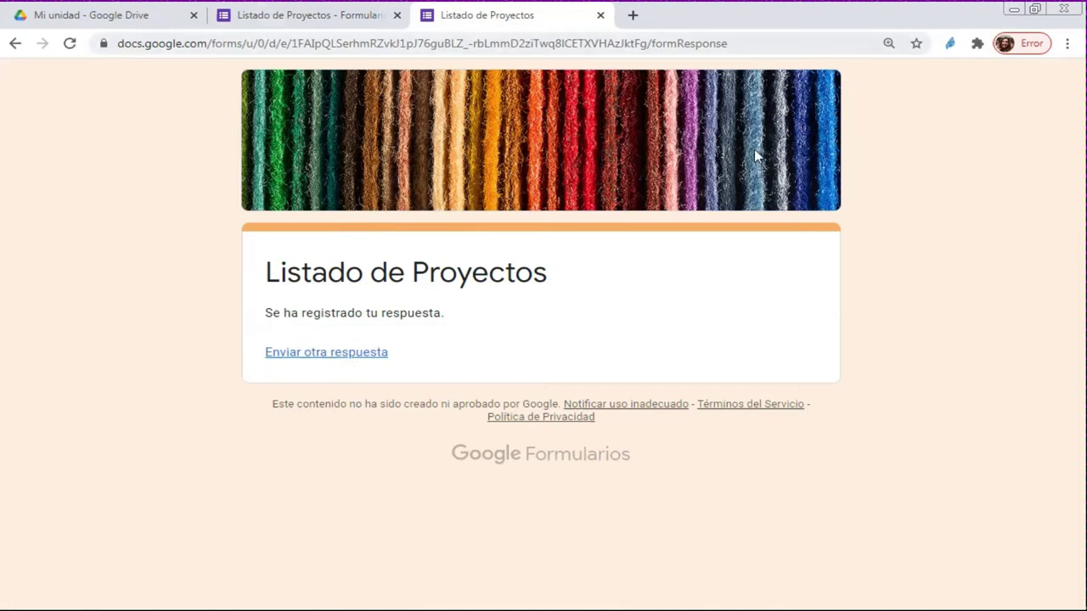
Close the submitted form's browser tab and look over the first section's questions in the form editor.
double_click(936, 17)
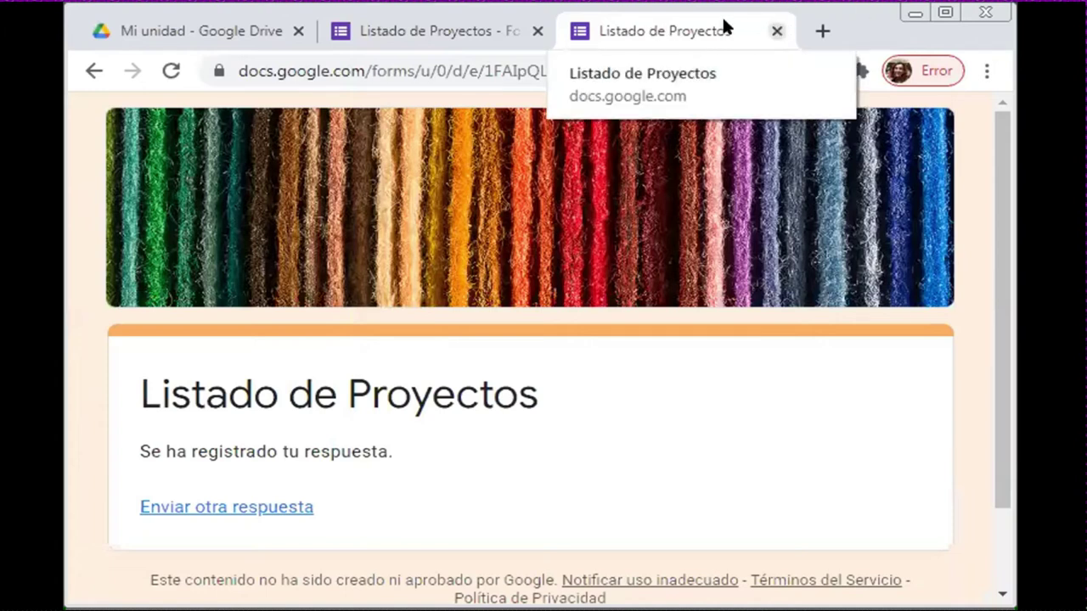
left_click(778, 31)
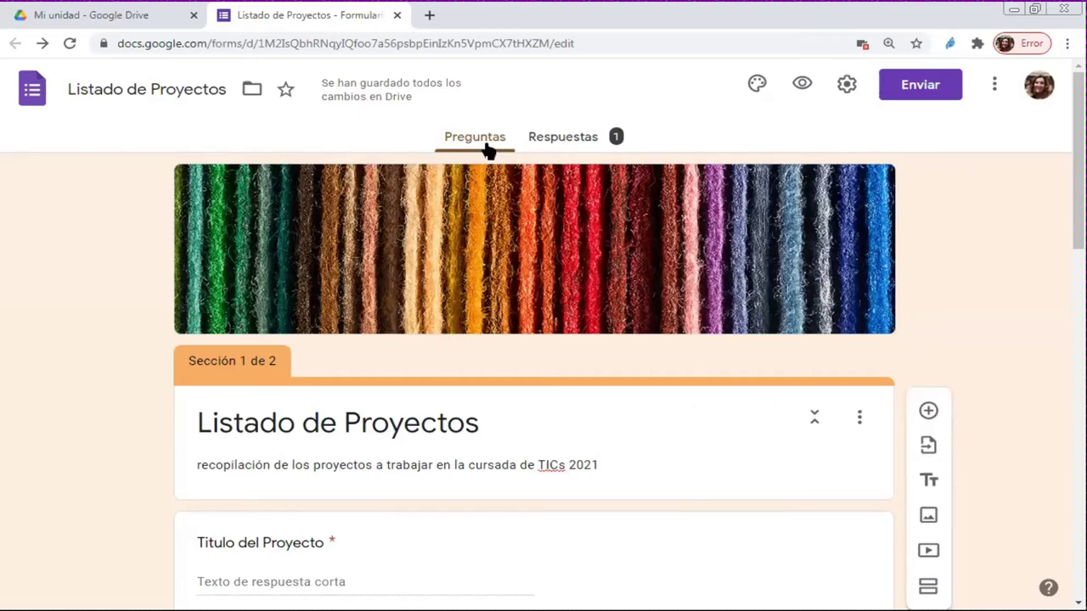
scroll(479, 212, "down", 2)
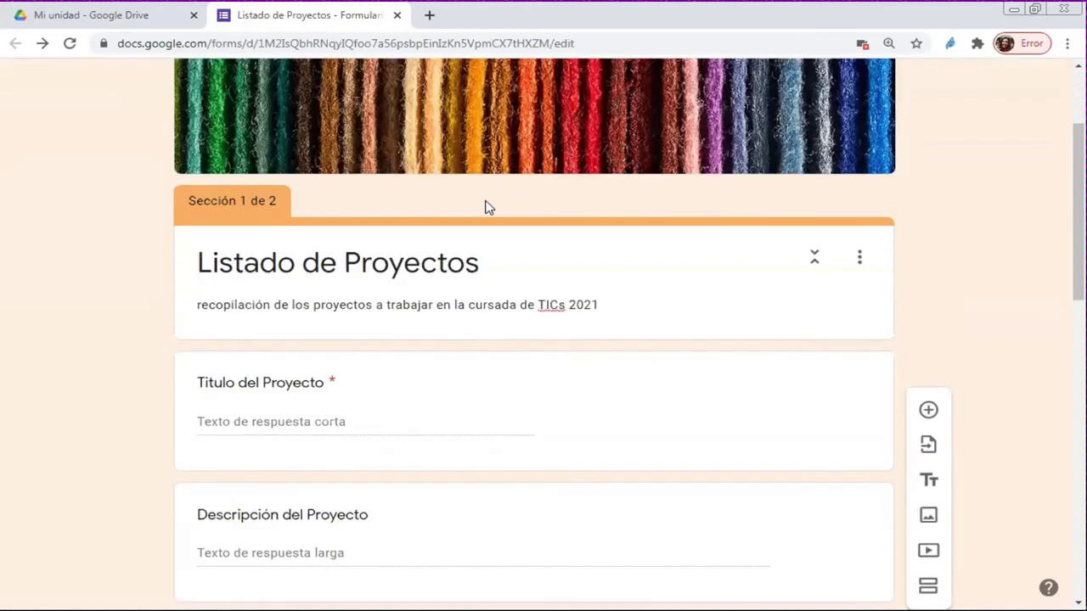
scroll(538, 306, "down", 6)
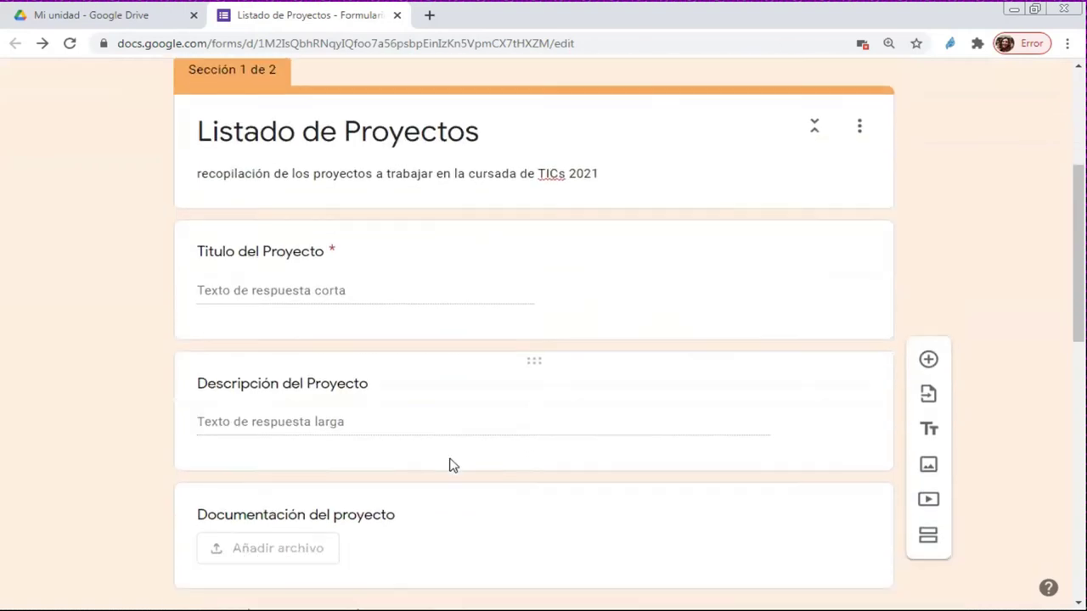
scroll(491, 509, "up", 8)
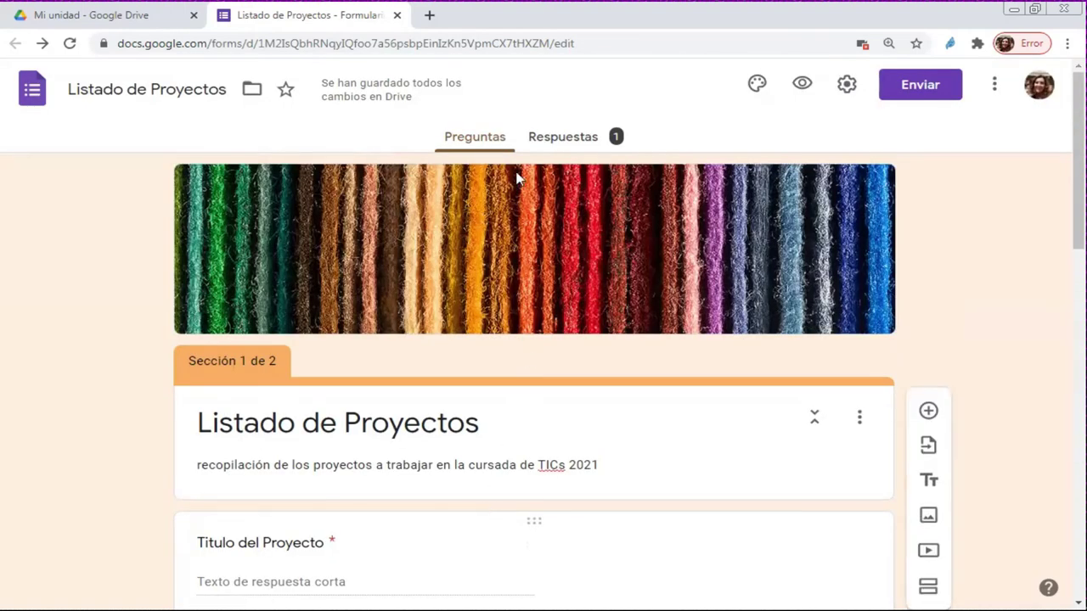
Open the form's response summary and examine the answers for the project's title, description and documentation.
left_click(571, 145)
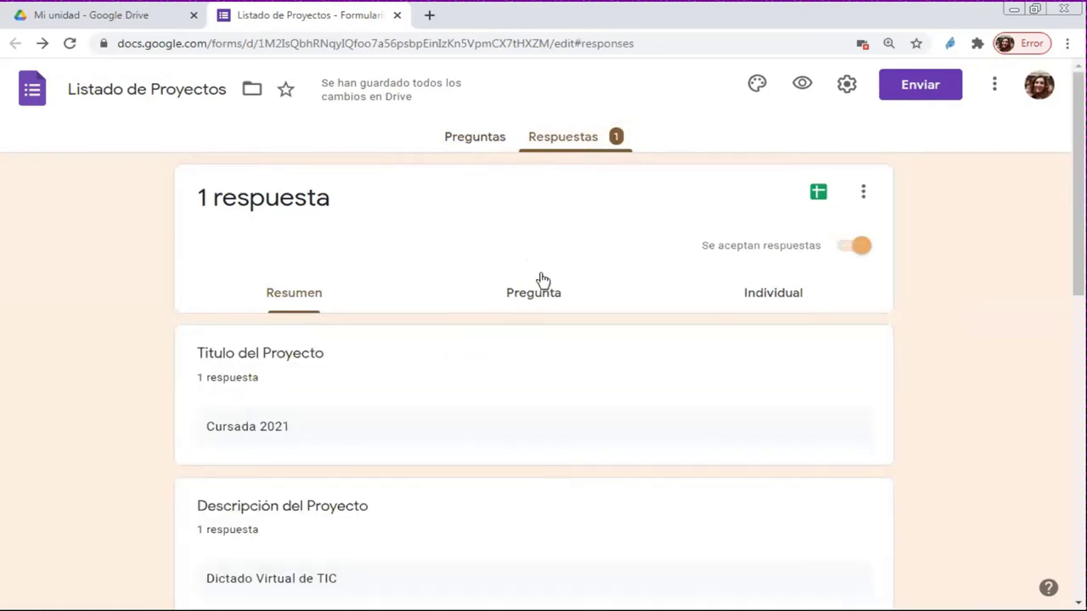
scroll(595, 202, "down", 1)
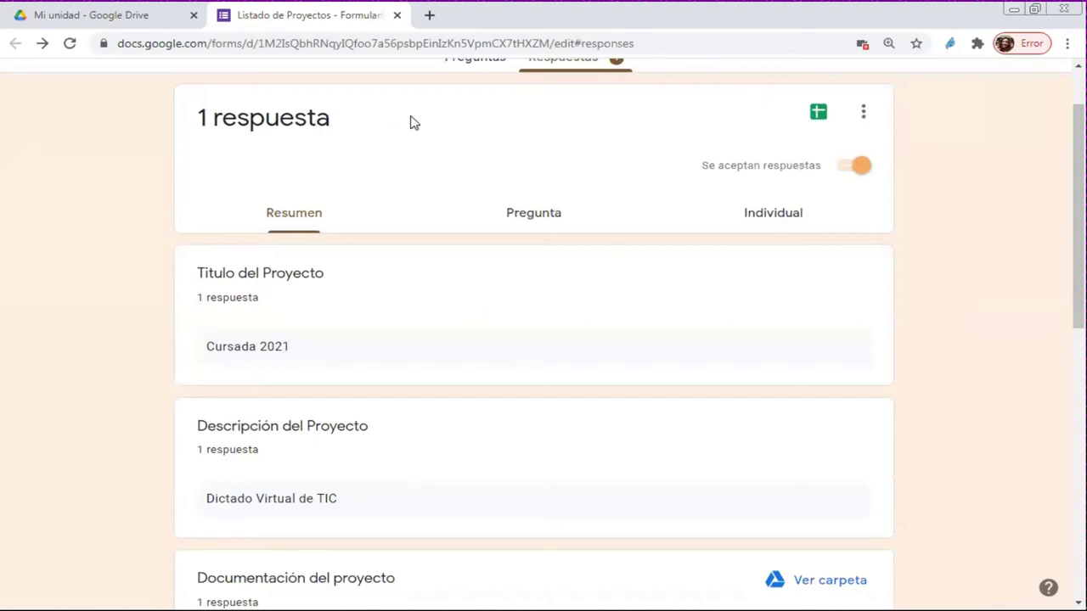
scroll(351, 175, "down", 1)
scroll(248, 176, "up", 2)
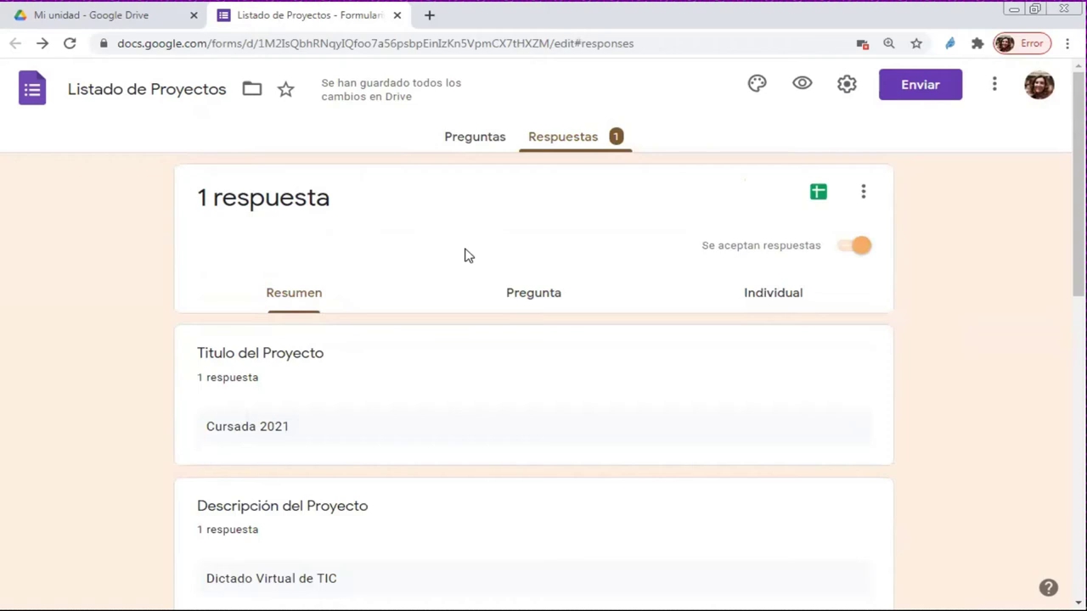
scroll(466, 256, "down", 1)
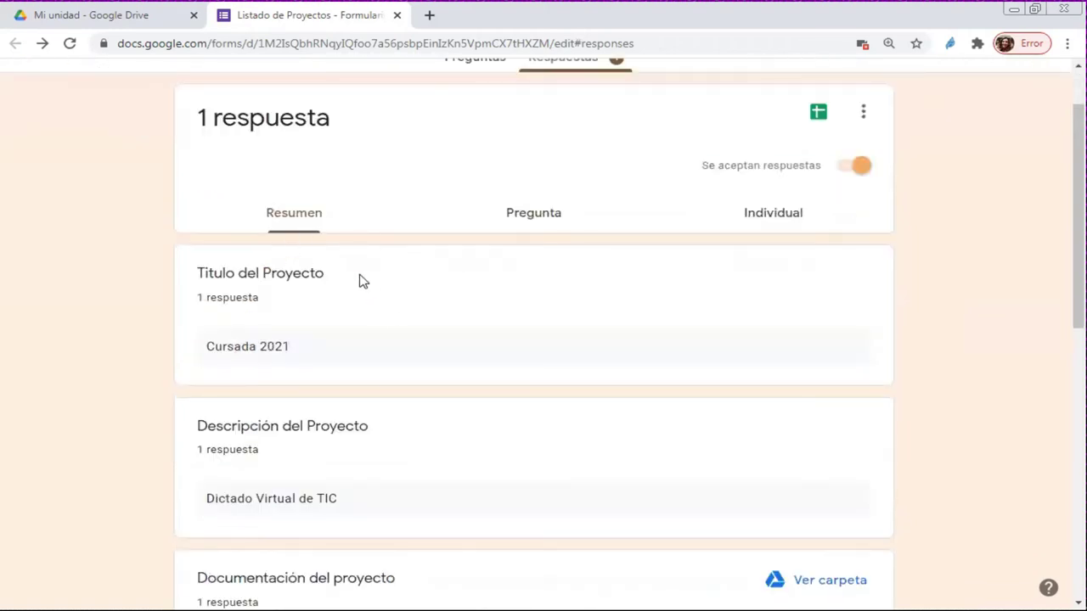
scroll(469, 312, "down", 2)
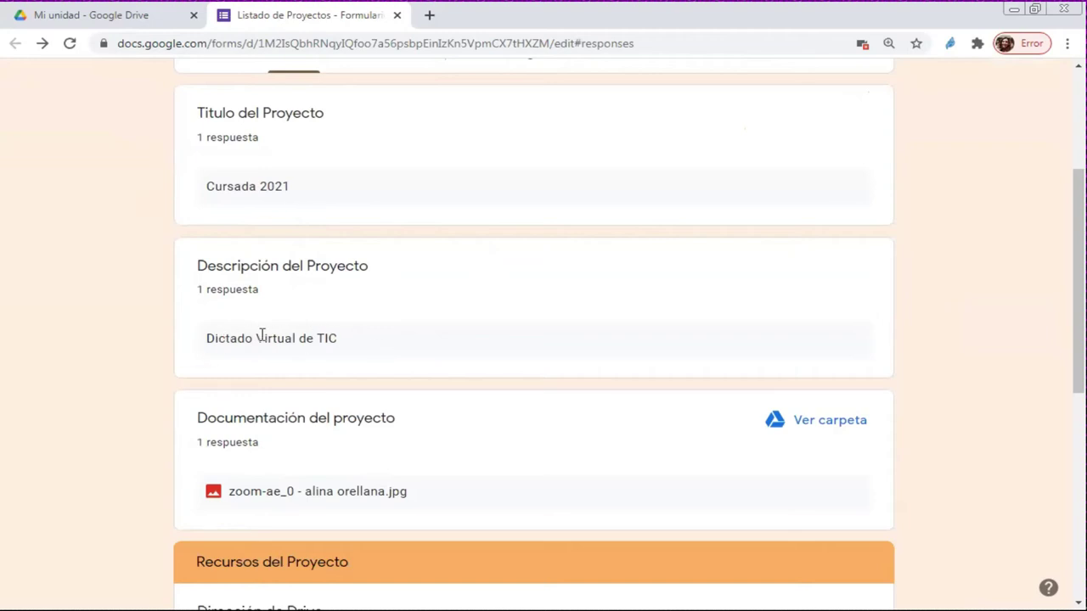
scroll(428, 369, "down", 2)
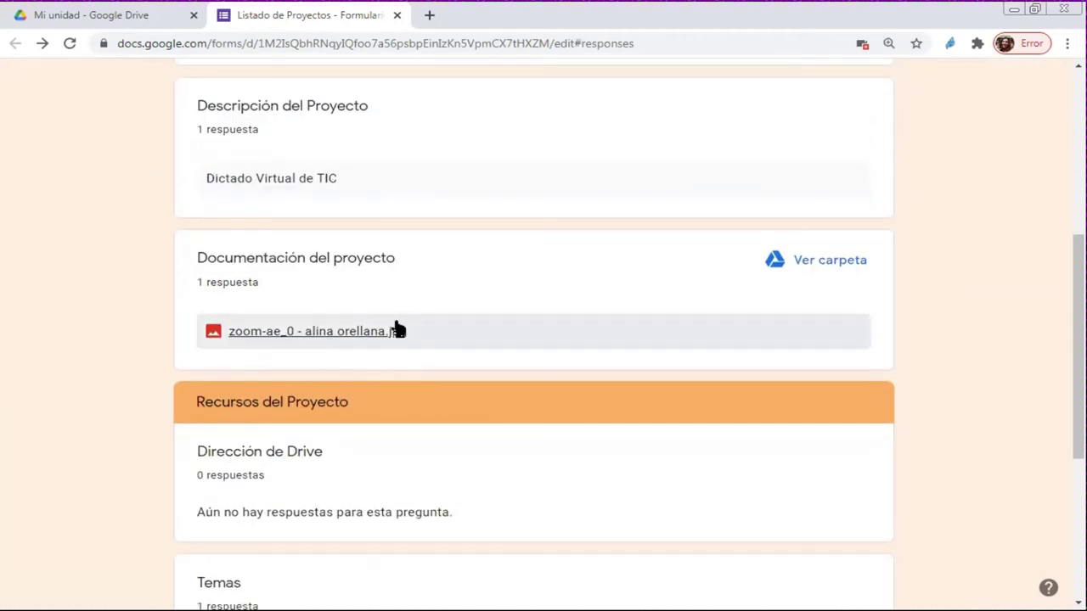
scroll(335, 267, "down", 1)
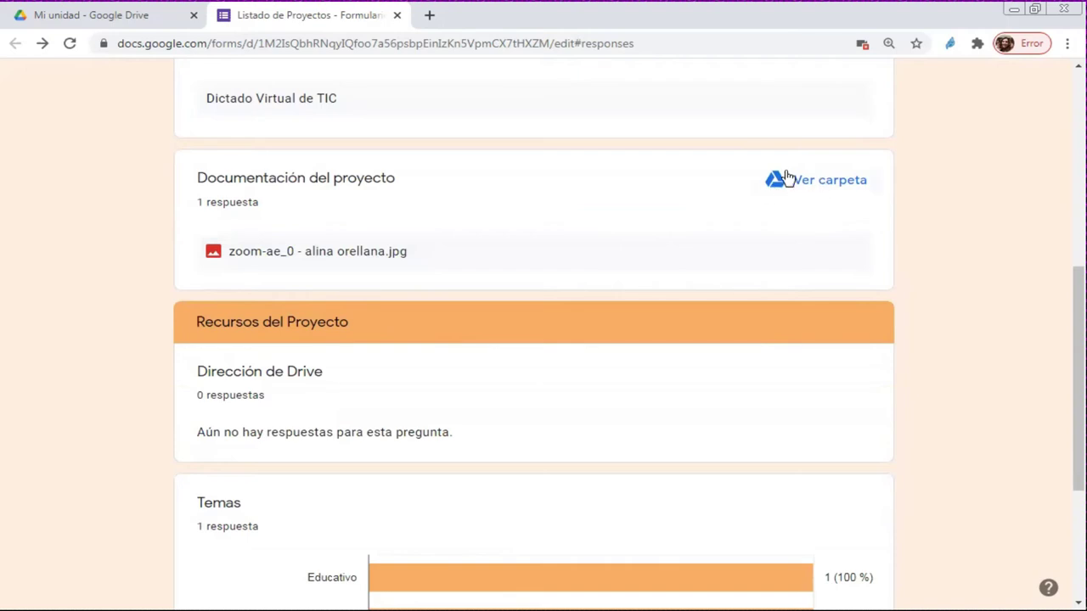
Examine the Temas bar chart in the response summary and return to the beginning of the summary.
scroll(510, 340, "down", 3)
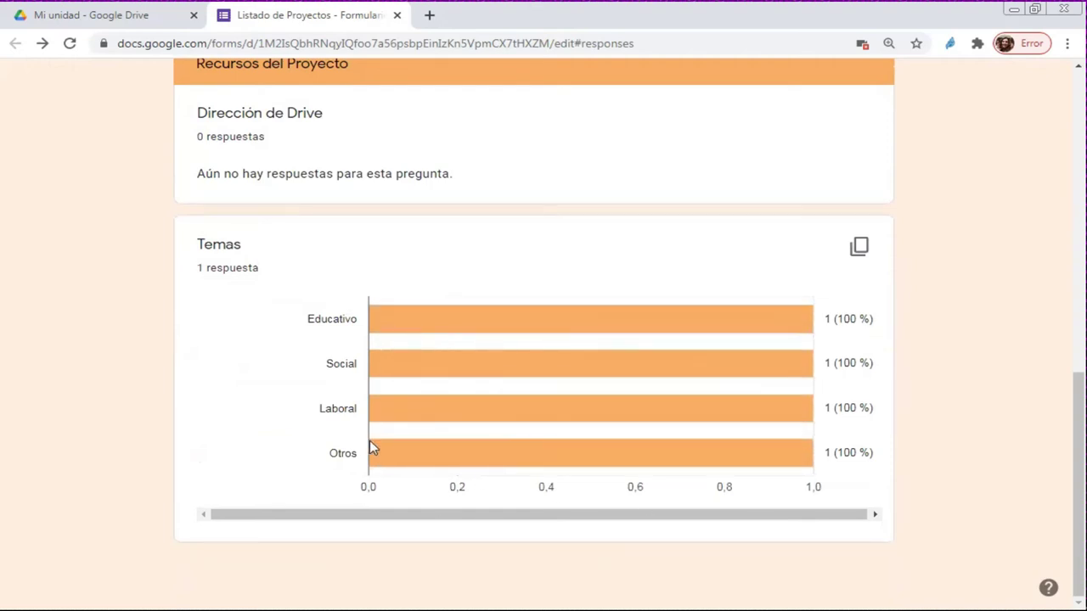
mouse_move(611, 420)
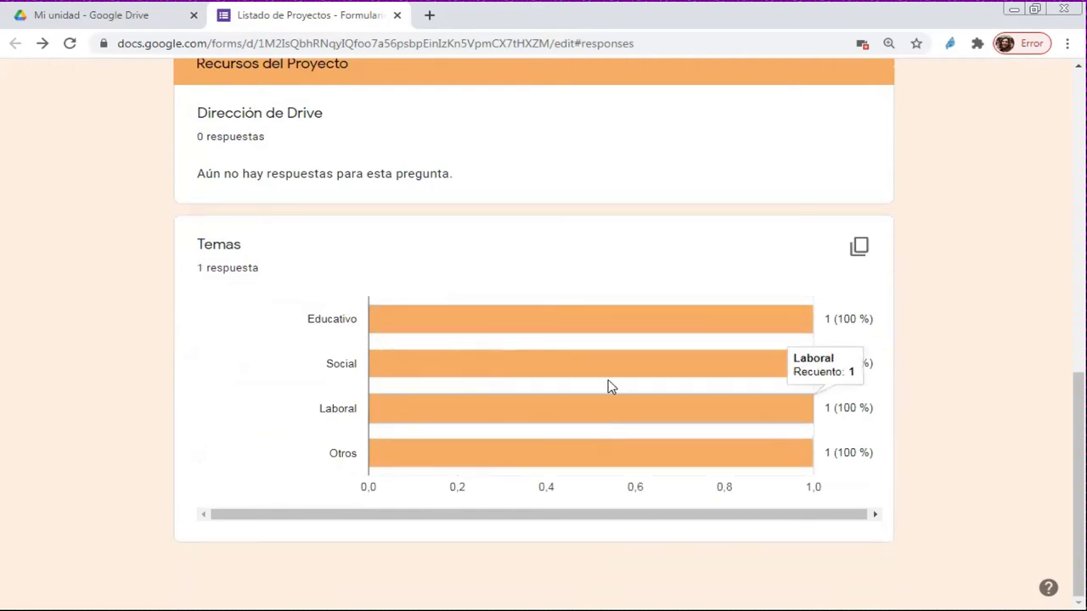
mouse_move(594, 469)
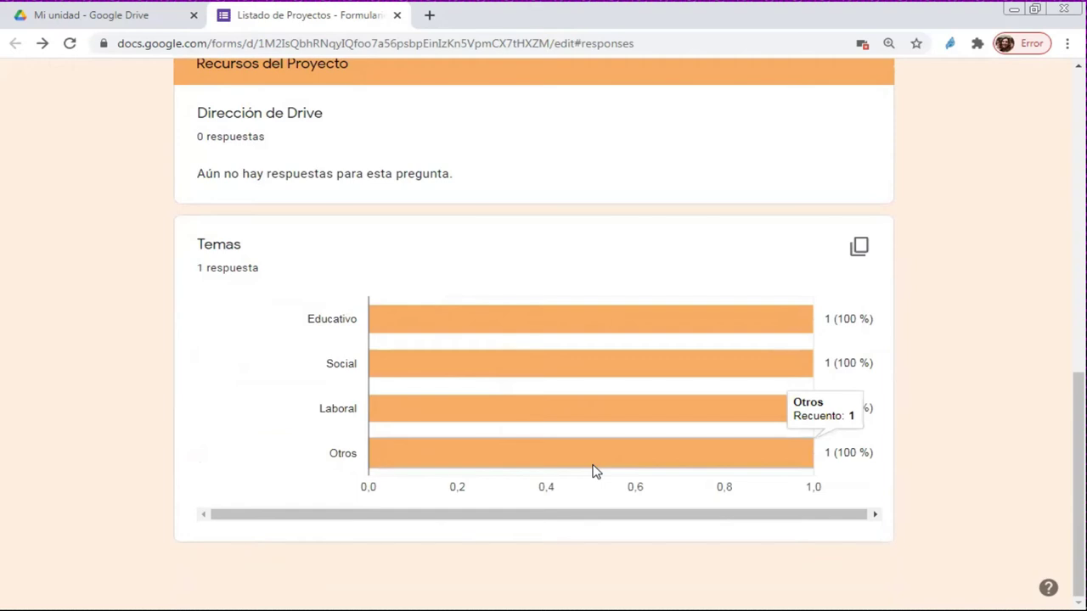
scroll(747, 446, "up", 1)
scroll(747, 447, "down", 1)
scroll(699, 475, "up", 4)
scroll(696, 475, "up", 5)
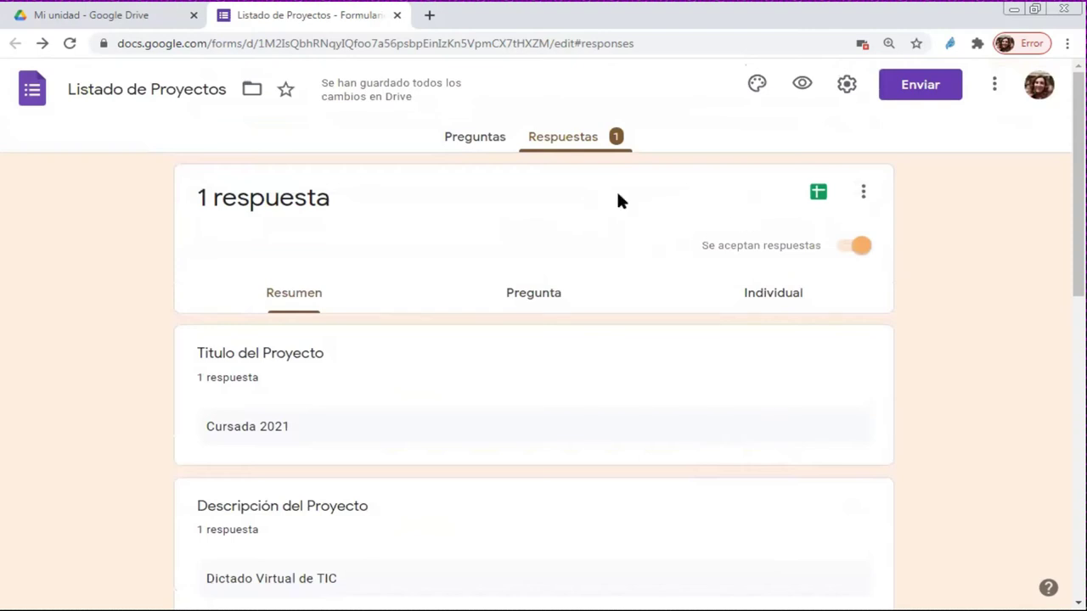
Create a new linked spreadsheet named "Listado de Proyectos (respuestas)" for the form's responses.
left_click(819, 197)
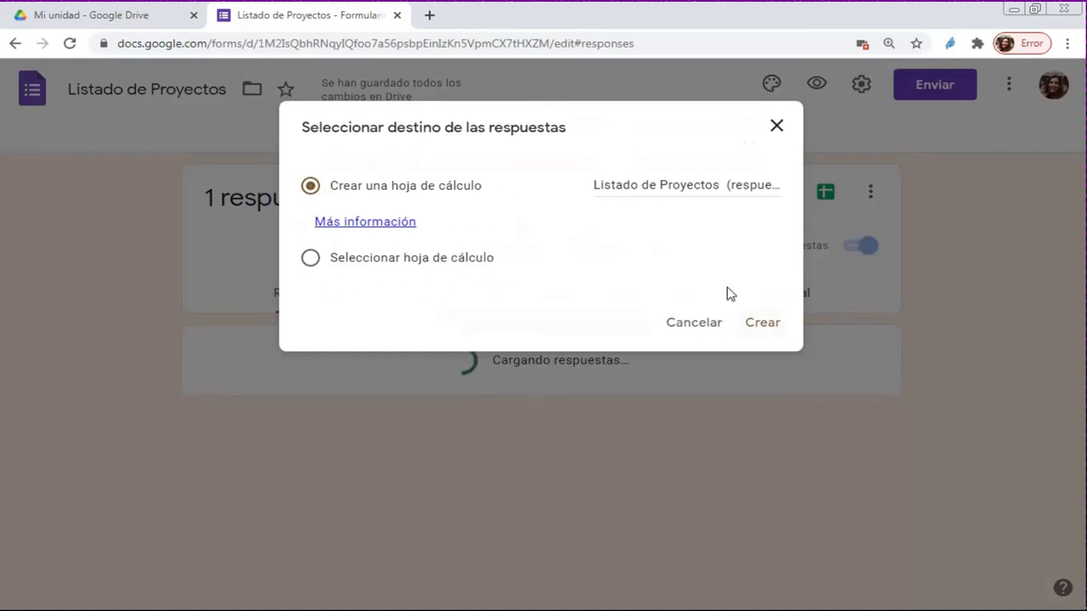
left_click(762, 323)
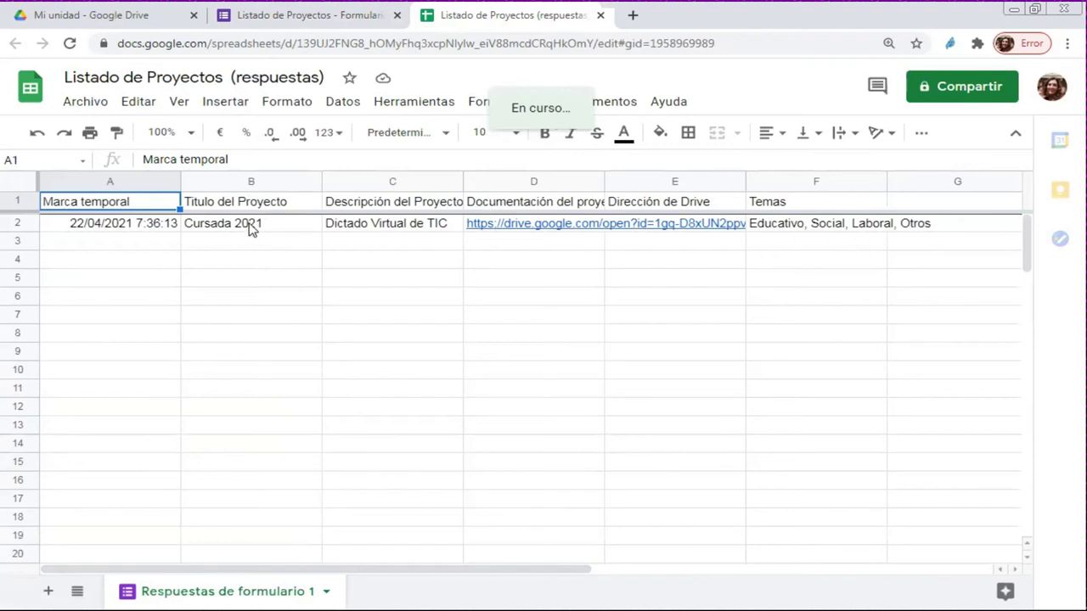
Go through the first response's cells in row 2 and widen the Documentación del proyecto column.
left_click(276, 228)
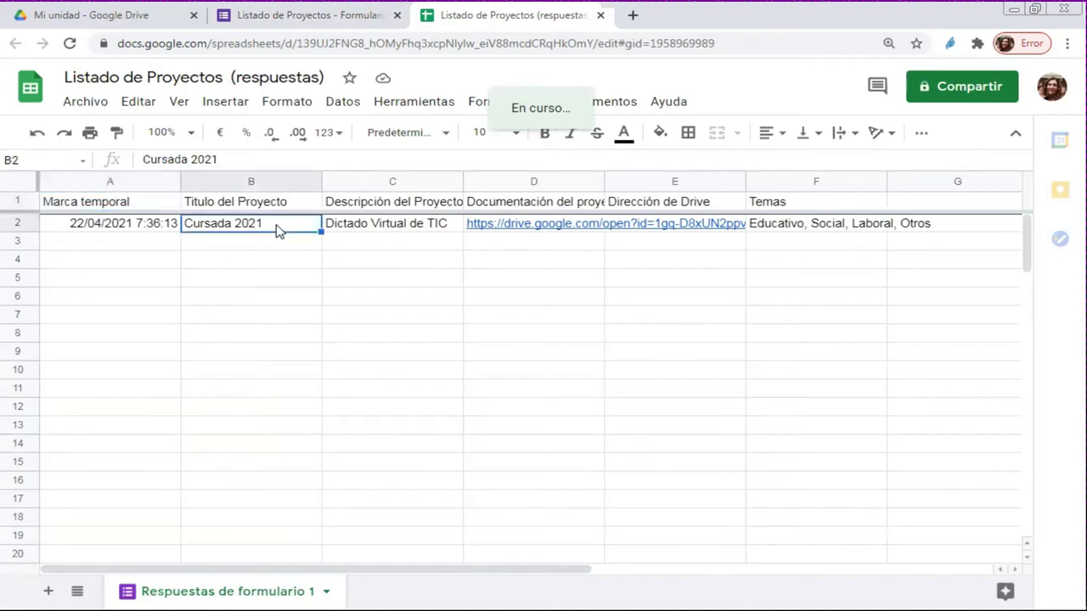
key("Tab")
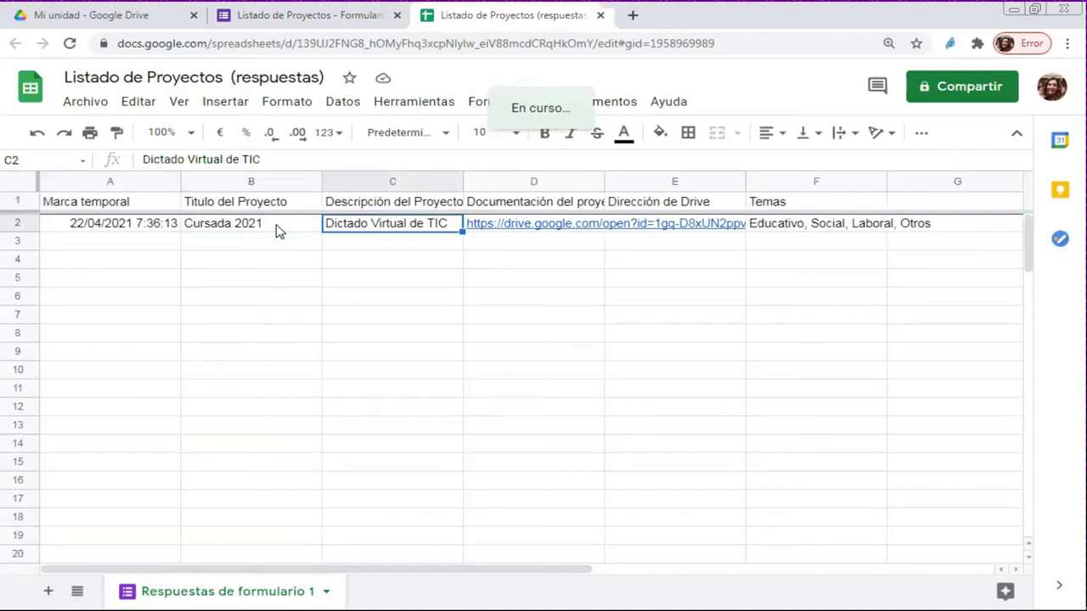
key("Tab")
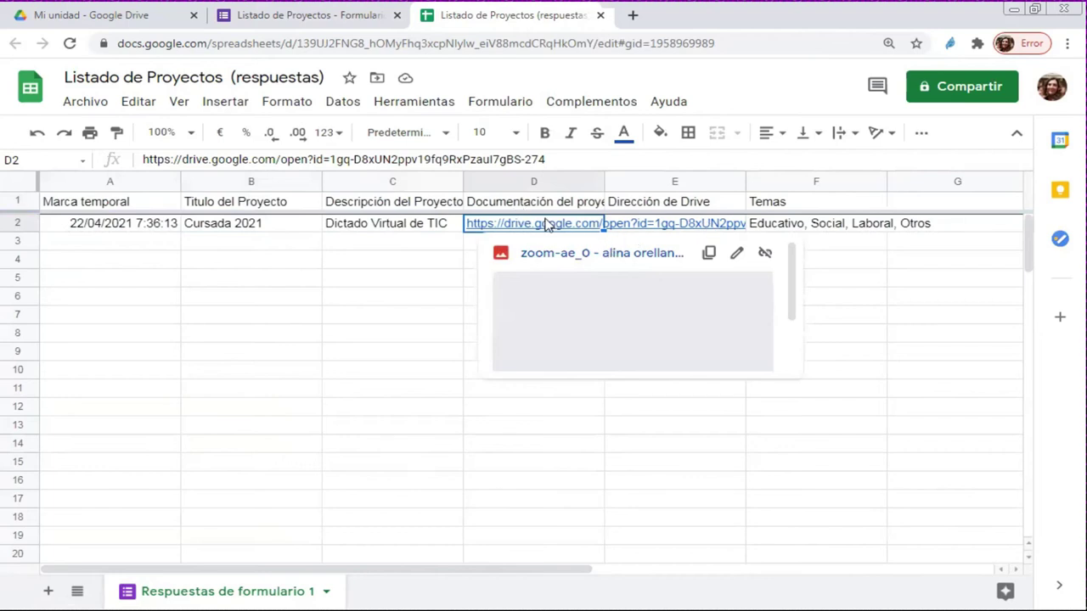
key("Right")
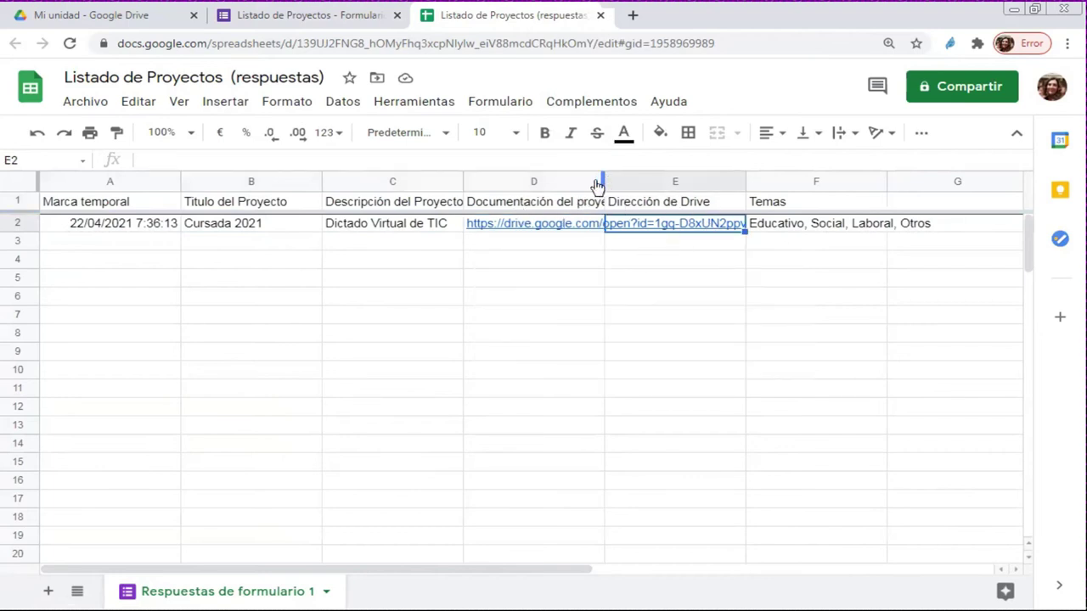
left_click_drag(601, 182, 757, 176)
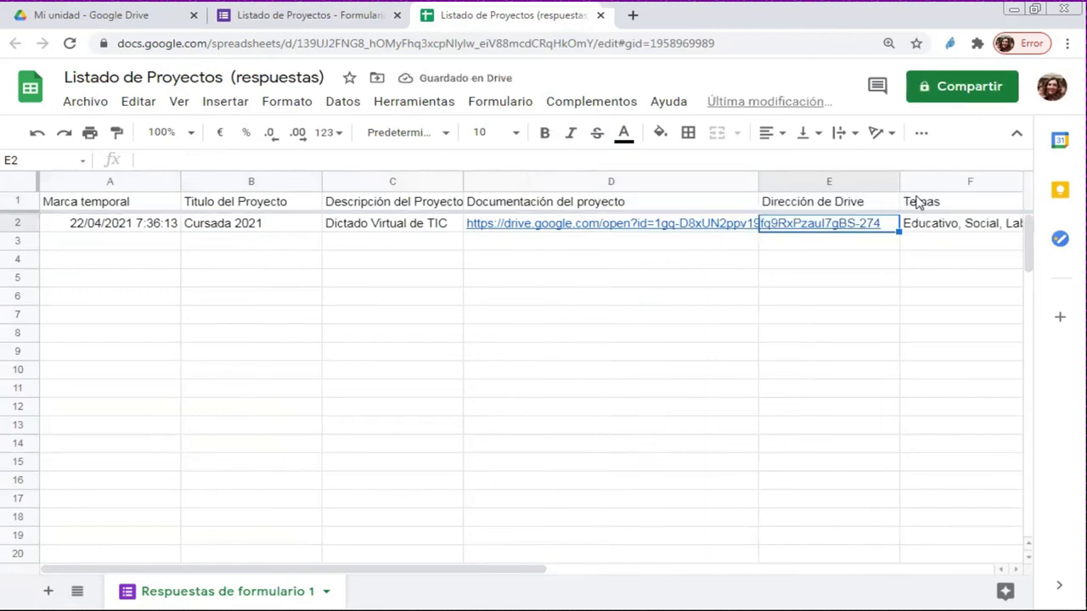
Examine the Temas answer in row 2 and go back across the row to the Marca temporal cell.
key("Right")
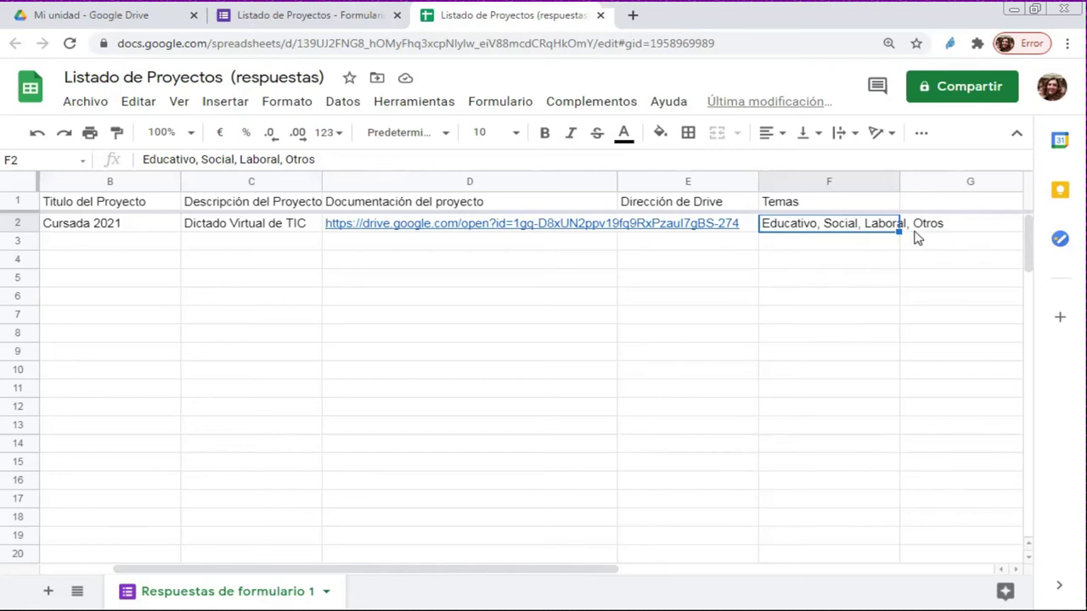
key("Right")
key("Right")
key("Left")
key("Left")
key("Left")
key("Left")
key("Left")
key("Left")
key("Left")
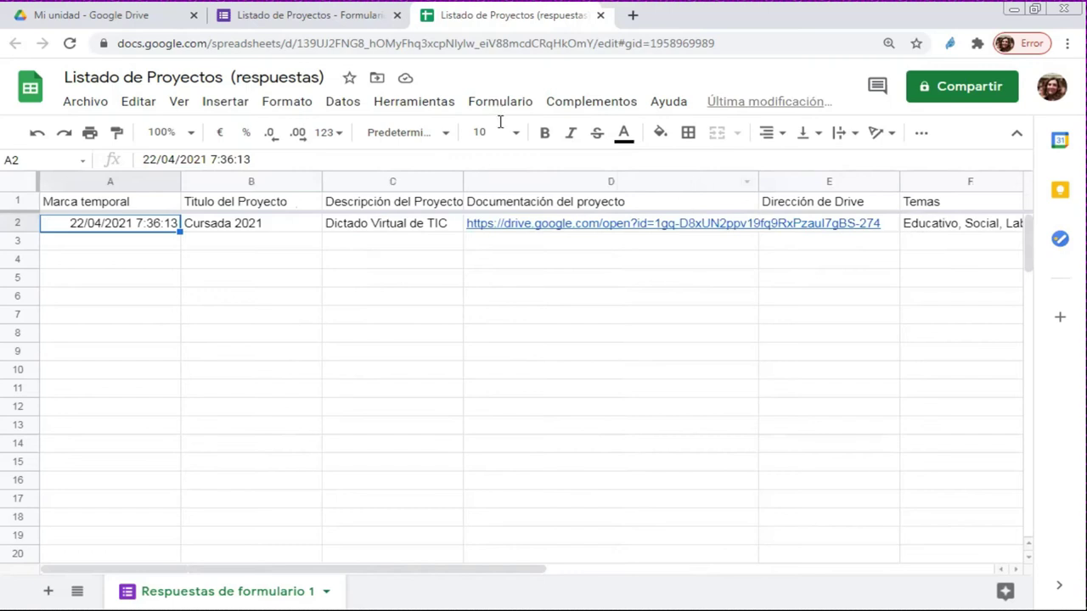
Close the responses spreadsheet's browser tab and return to the form's questions.
left_click(1037, 8)
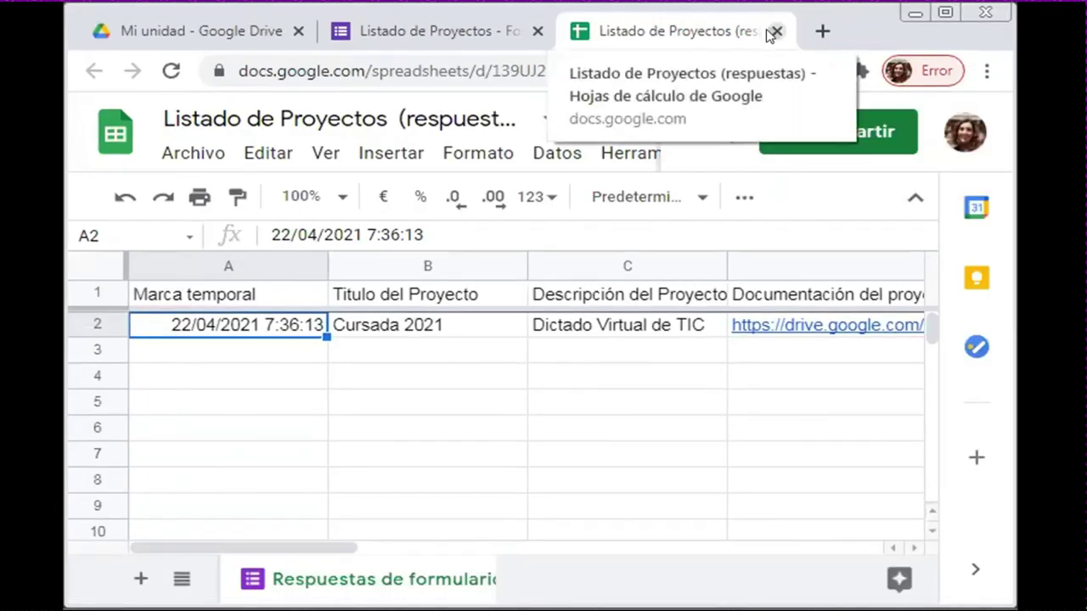
left_click(775, 31)
left_click(944, 13)
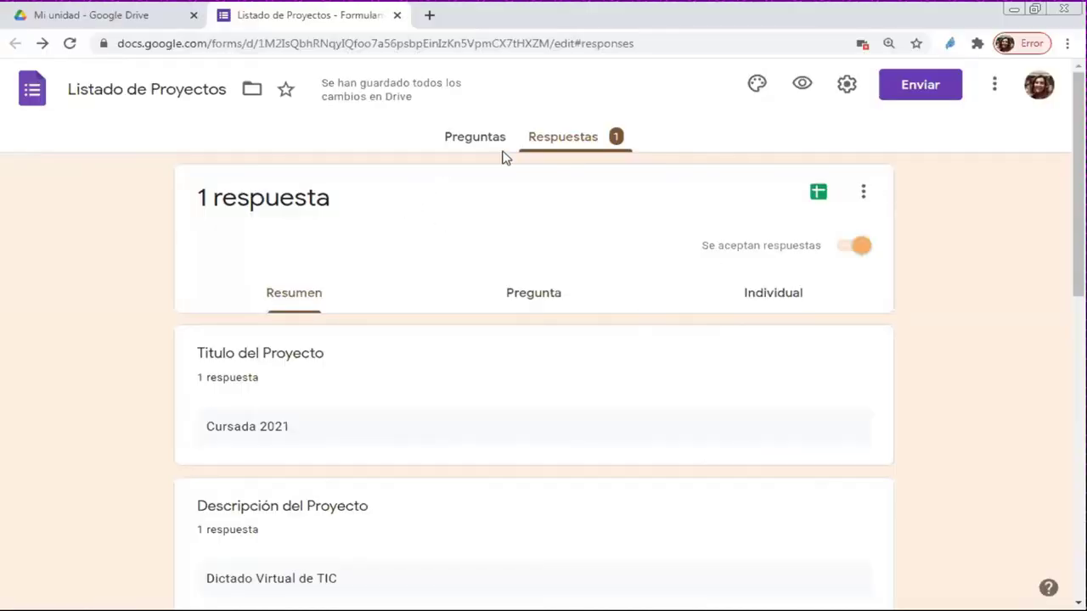
left_click(463, 138)
Add a new question and place it in section 1, directly above Titulo del Proyecto.
scroll(465, 318, "down", 3)
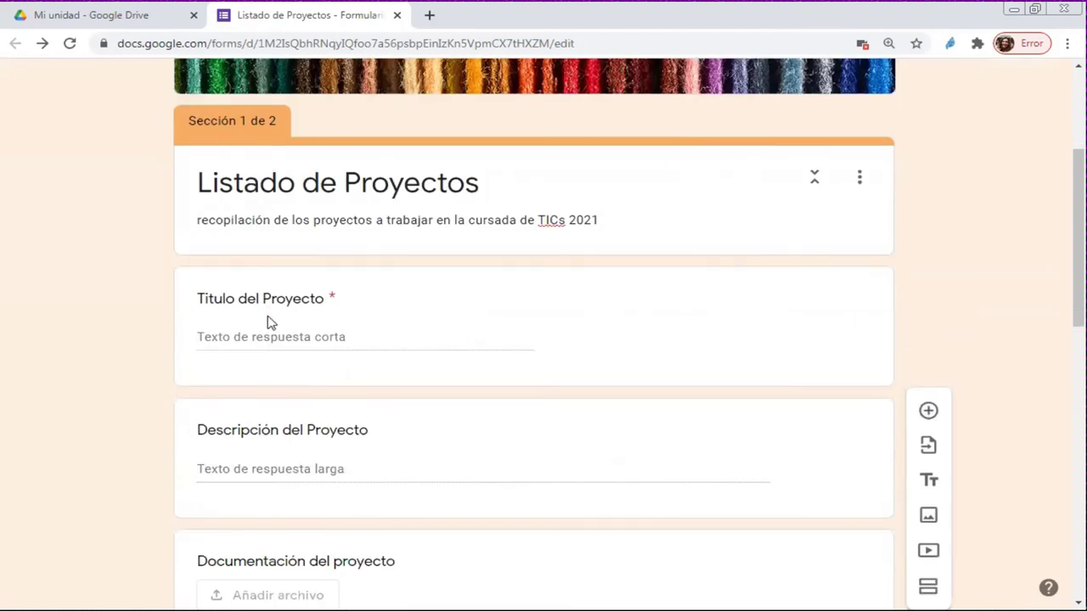
scroll(271, 338, "down", 1)
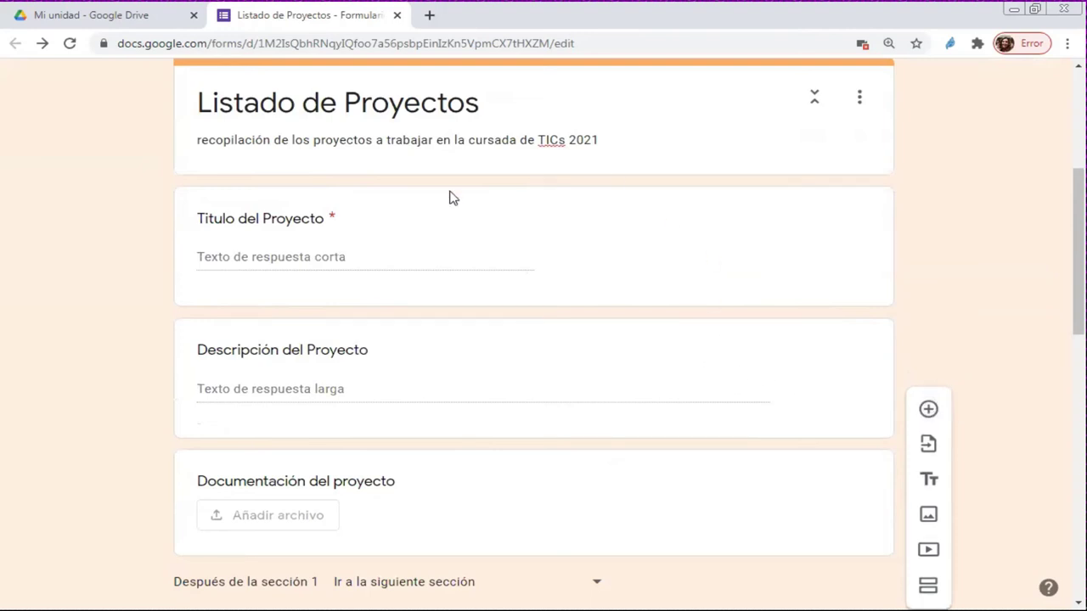
scroll(567, 369, "up", 1)
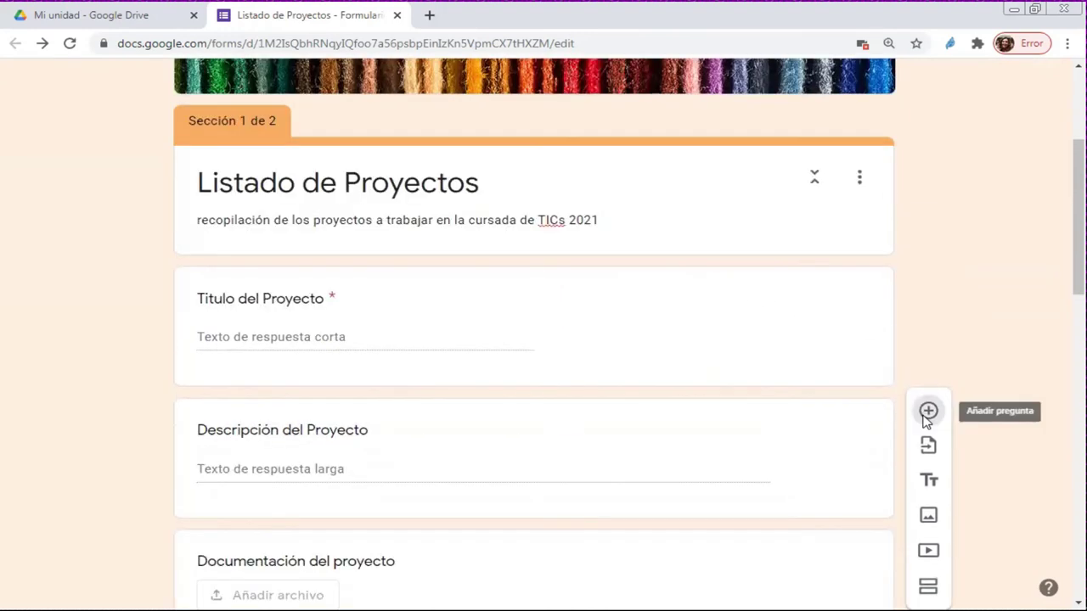
scroll(608, 390, "down", 5)
scroll(615, 389, "down", 10)
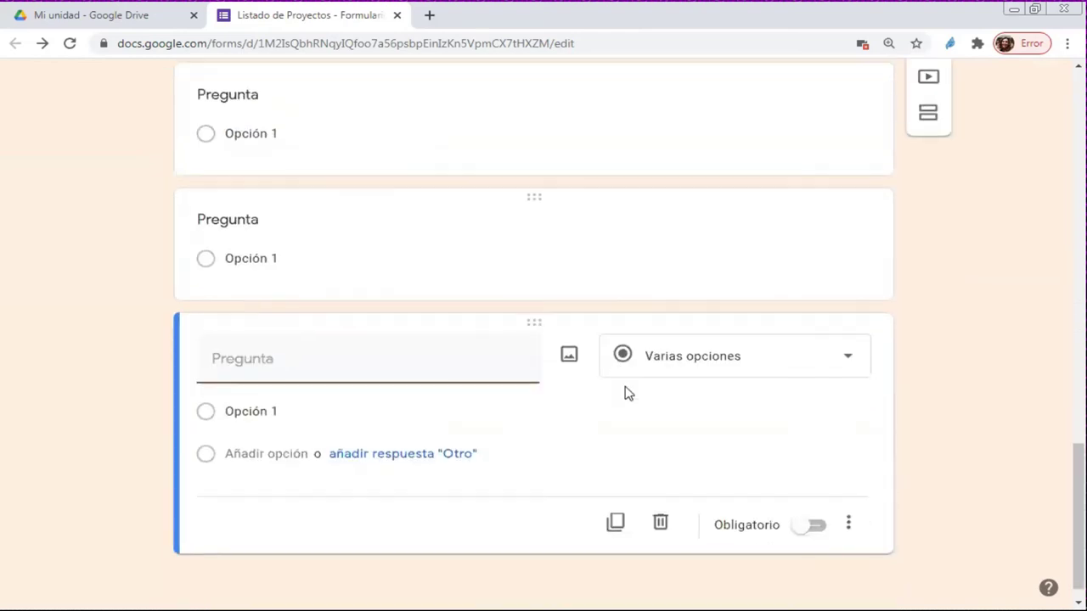
left_click_drag(548, 325, 541, 504)
Make the new question a required Respuesta corta titled "Nombre y Apellido".
left_click(671, 396)
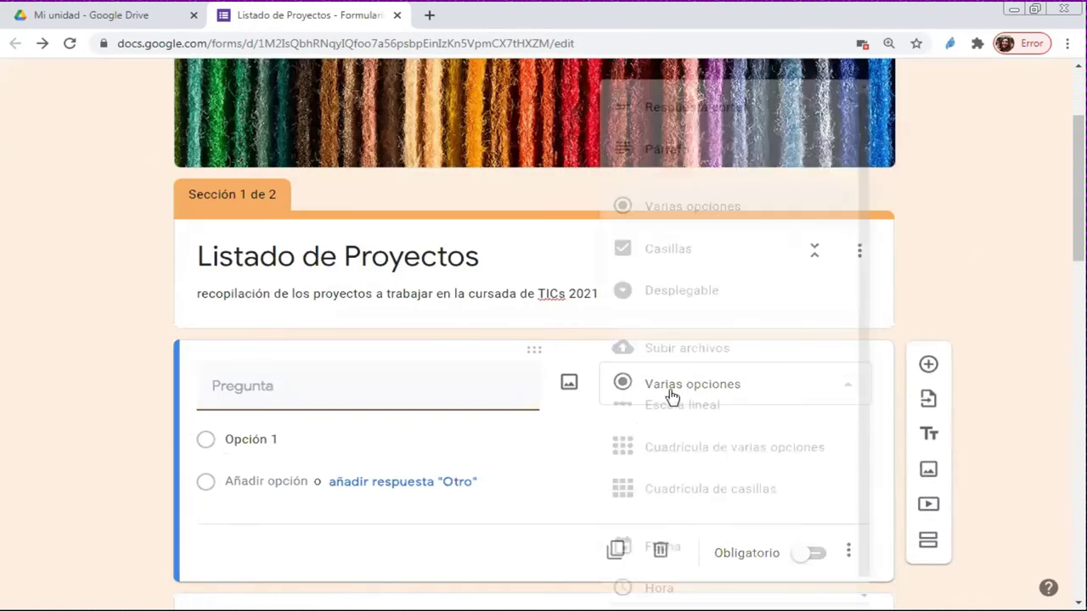
left_click(696, 110)
left_click(386, 387)
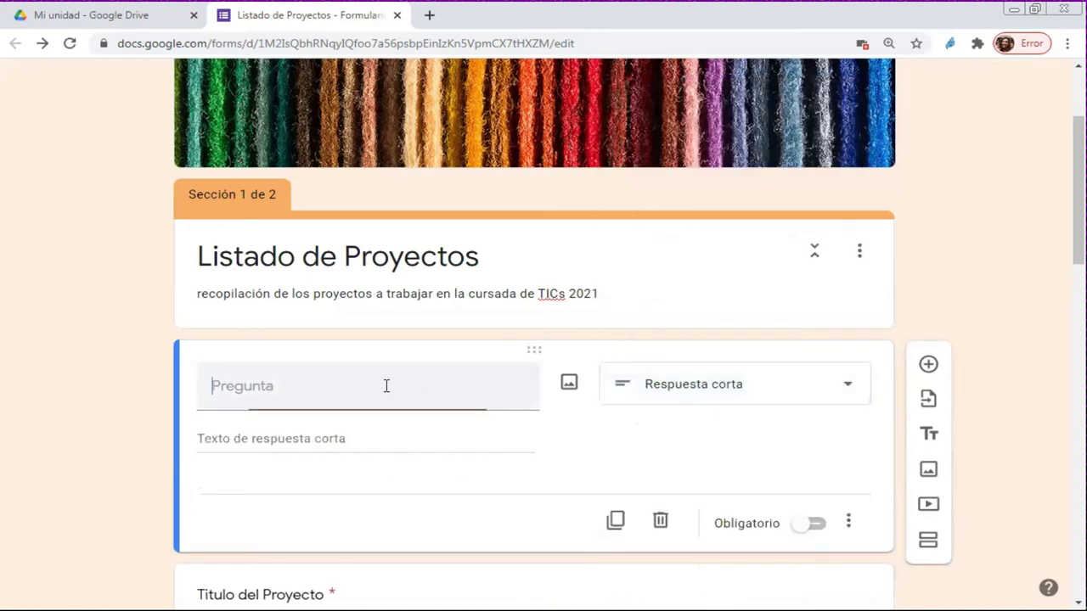
type("Nom")
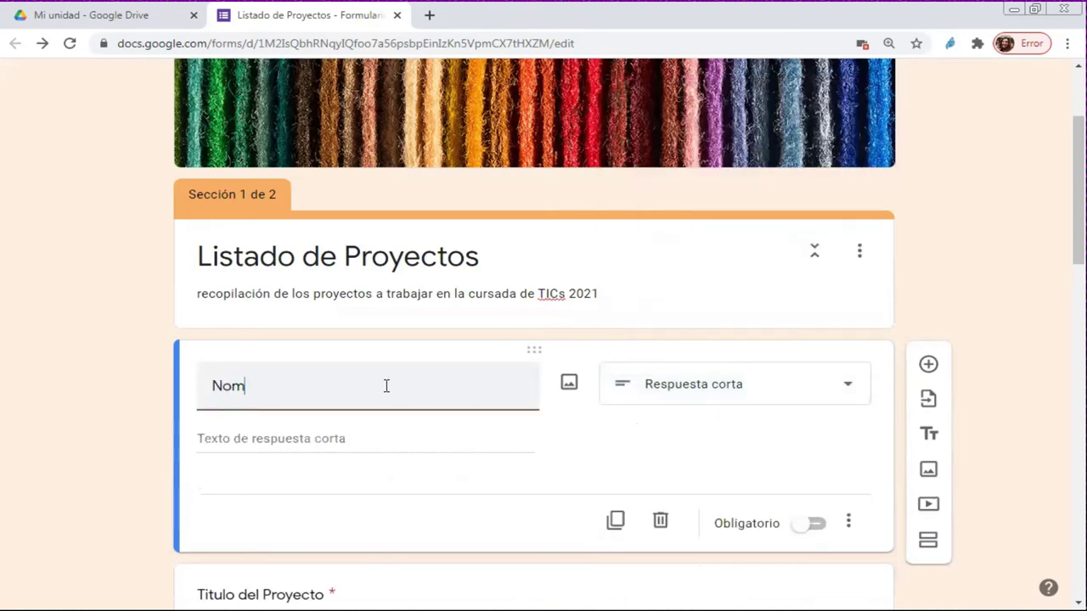
type("bre y Apellido")
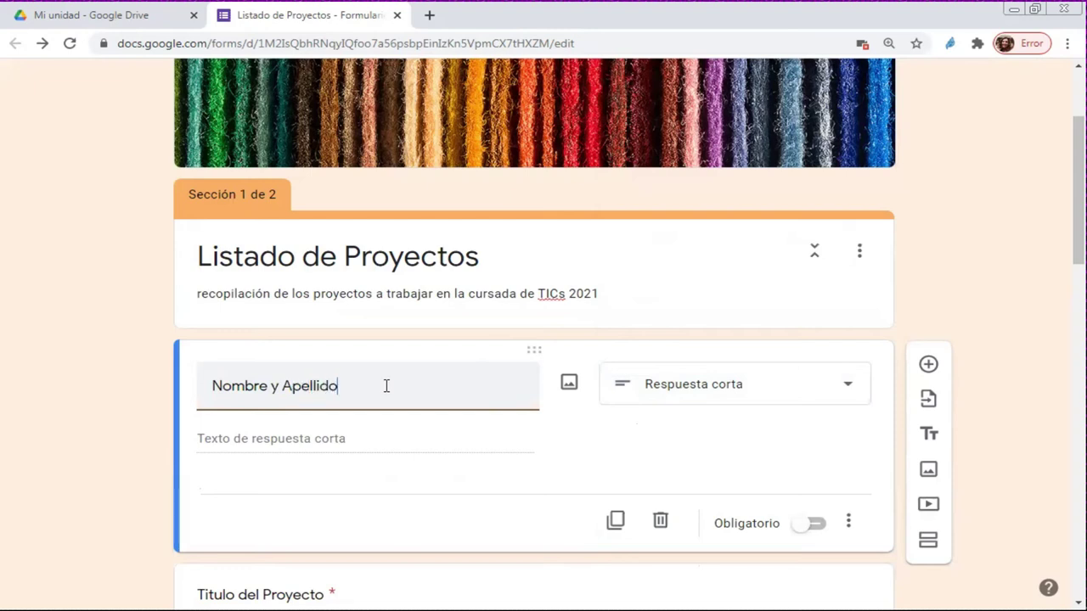
left_click(812, 524)
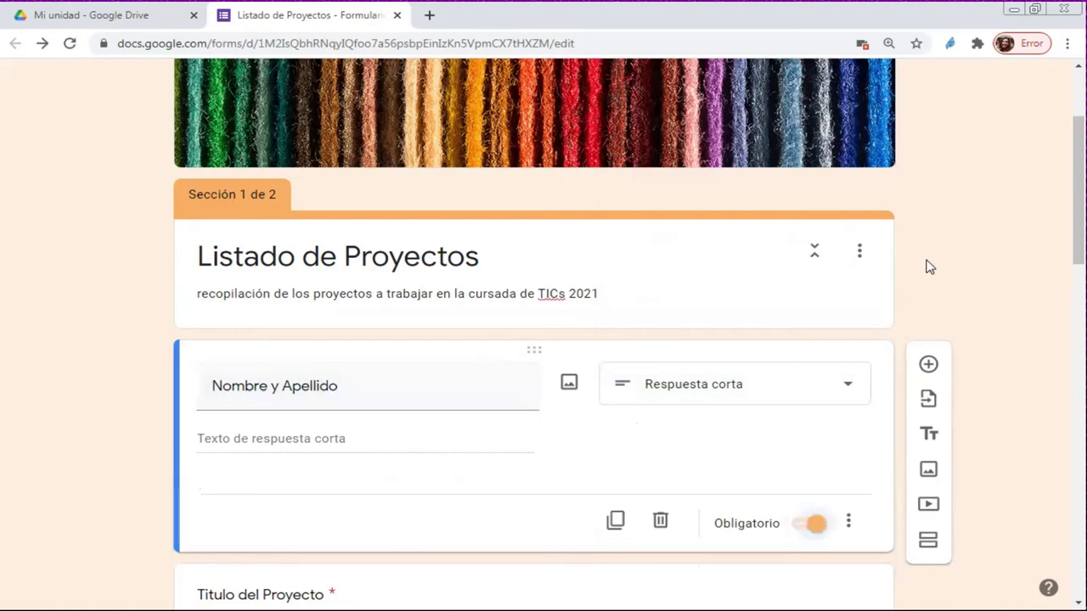
Enable Recopilar direcciones de correo electrónico in the form's general settings and save the configuration.
scroll(930, 267, "up", 2)
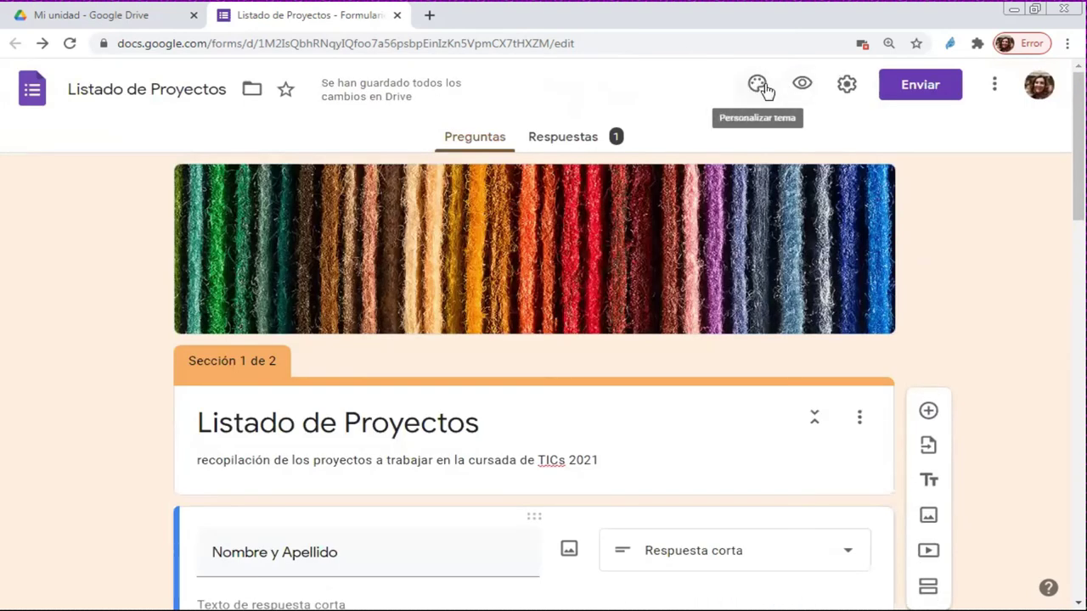
left_click(845, 85)
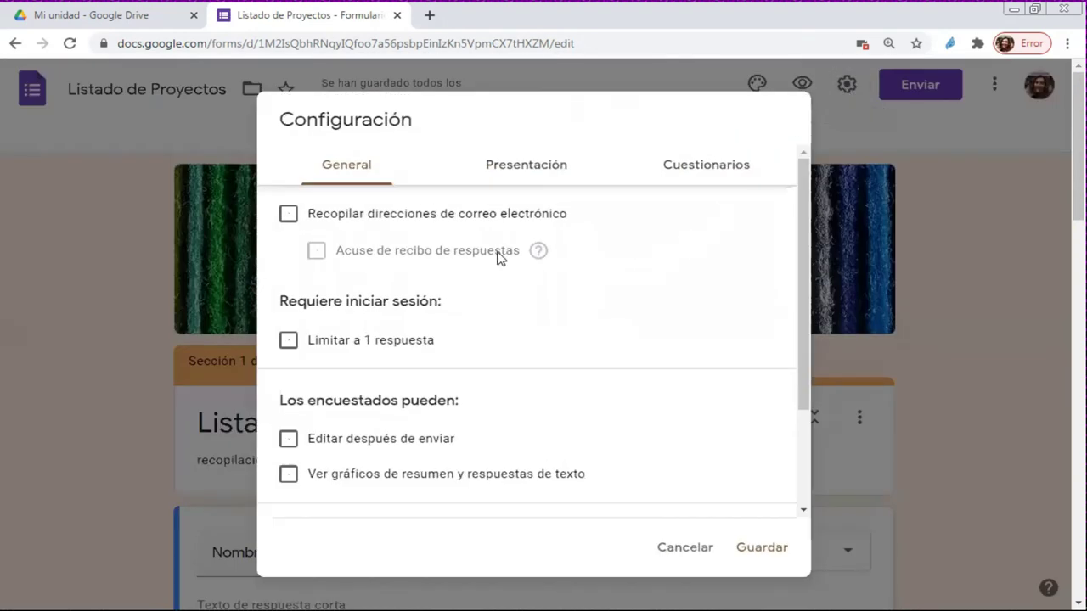
left_click(289, 214)
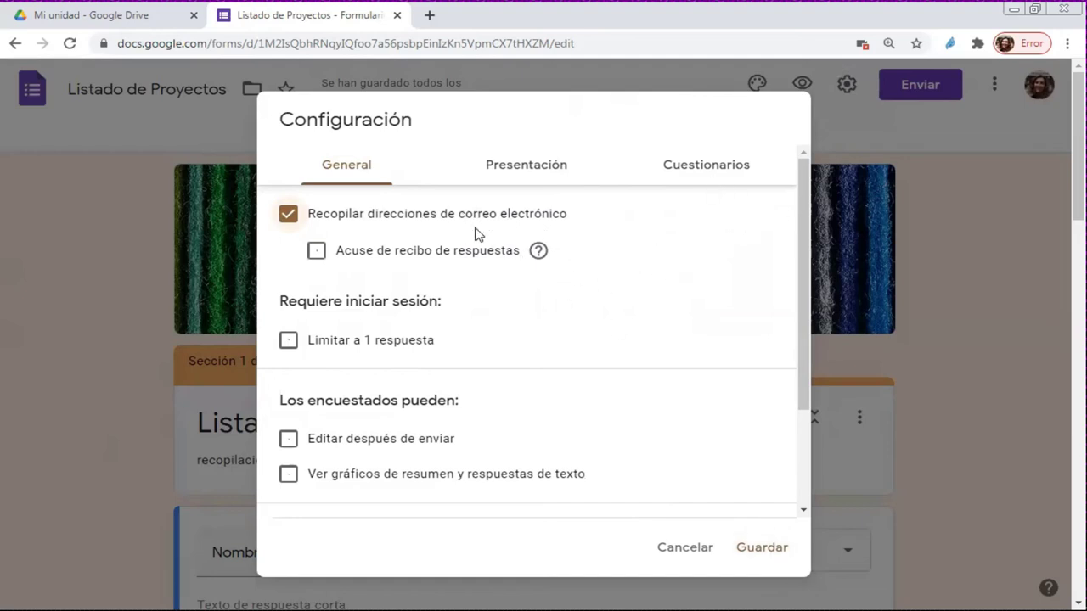
left_click(761, 547)
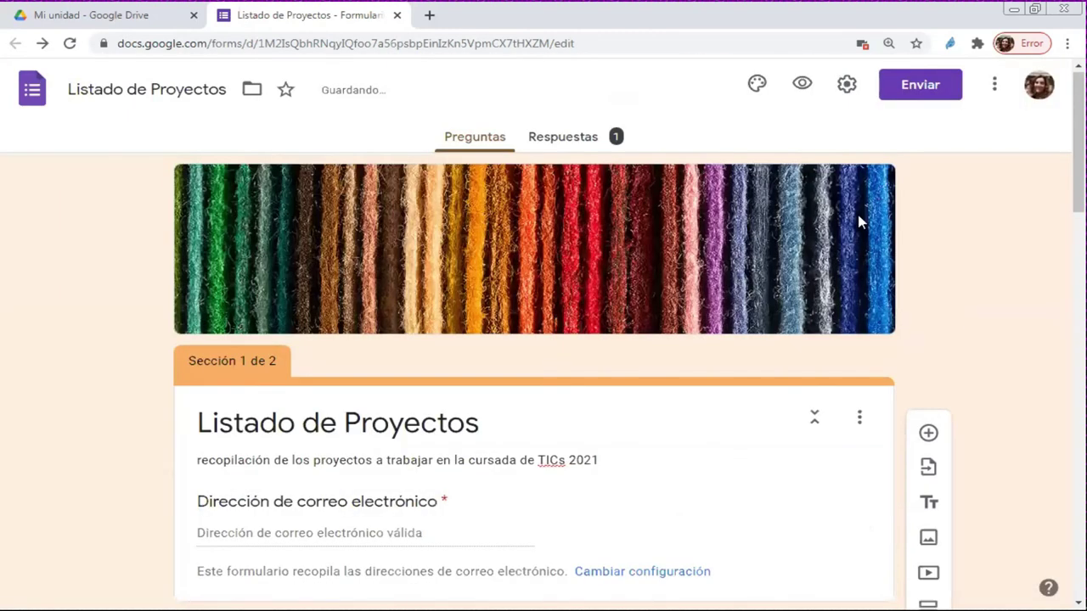
Preview the form, fill in the respondent's email address, and look through the first section's questions.
left_click(801, 88)
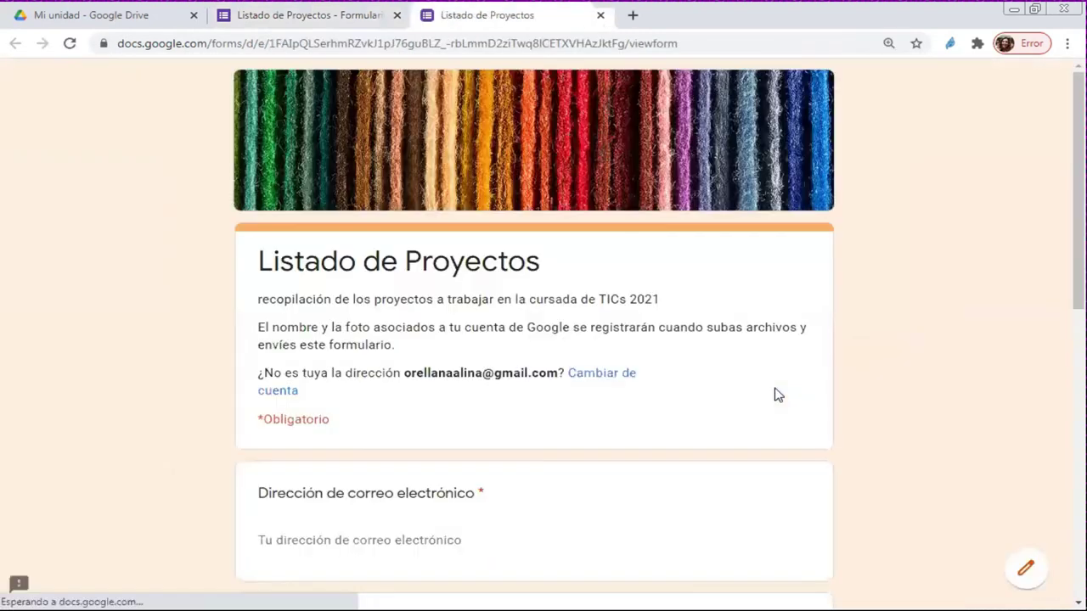
scroll(790, 382, "down", 1)
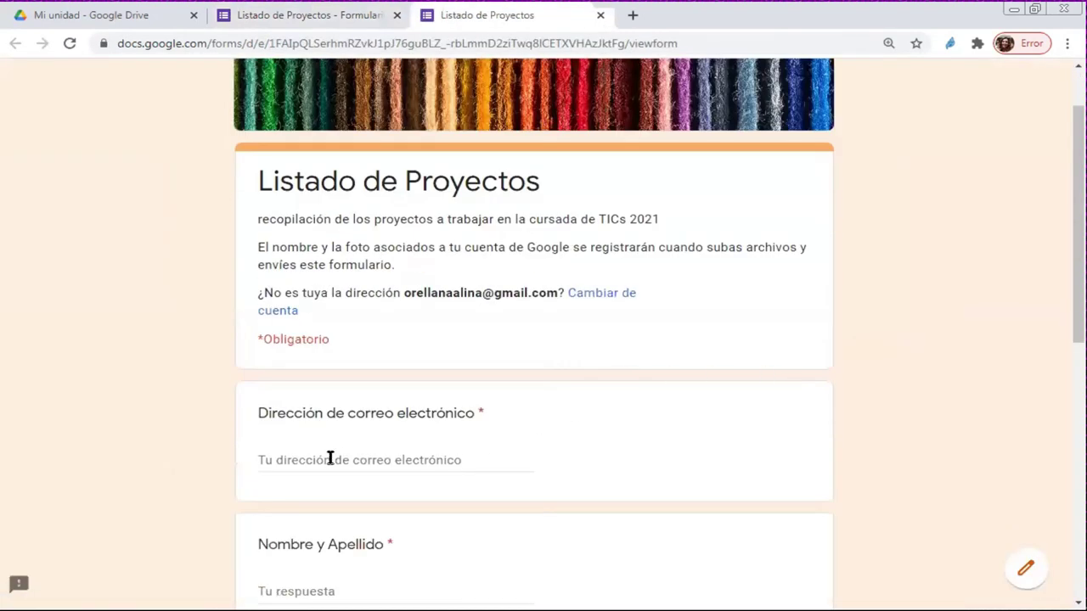
left_click(327, 456)
left_click(344, 493)
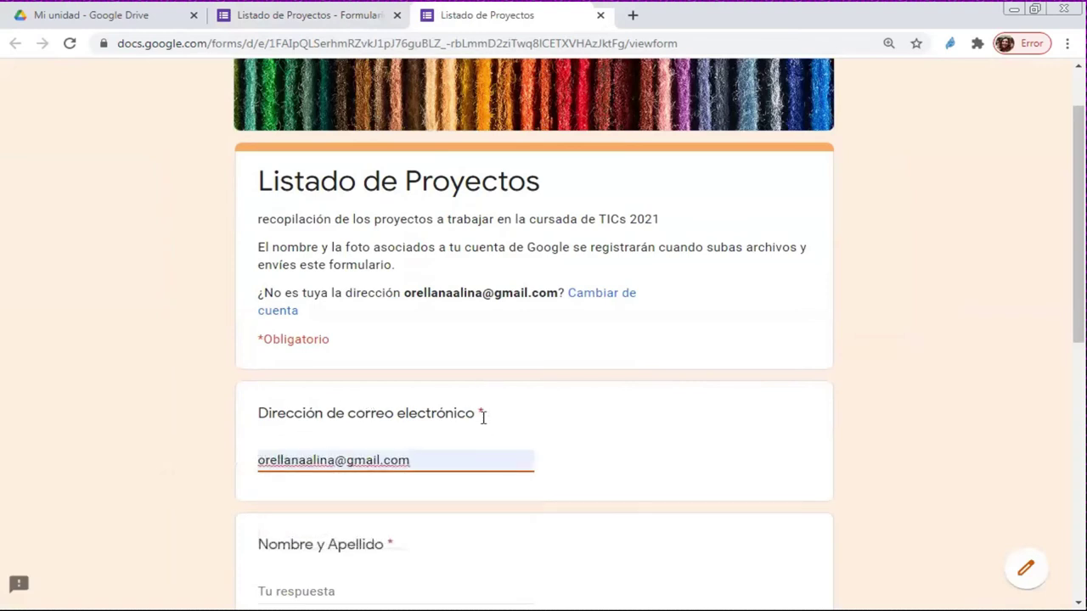
scroll(505, 418, "down", 2)
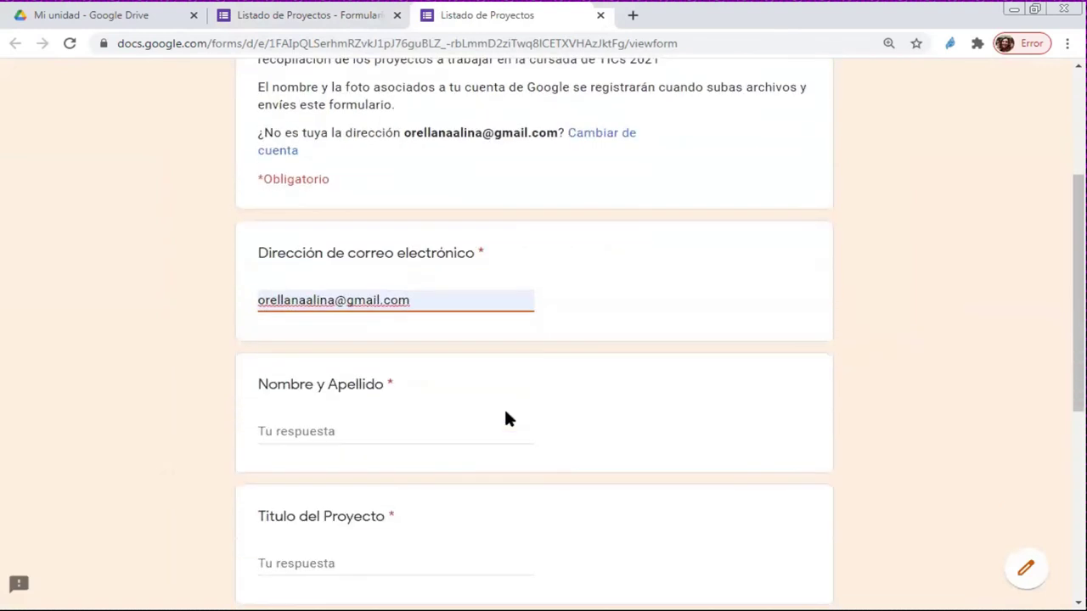
left_click(371, 429)
scroll(461, 449, "down", 2)
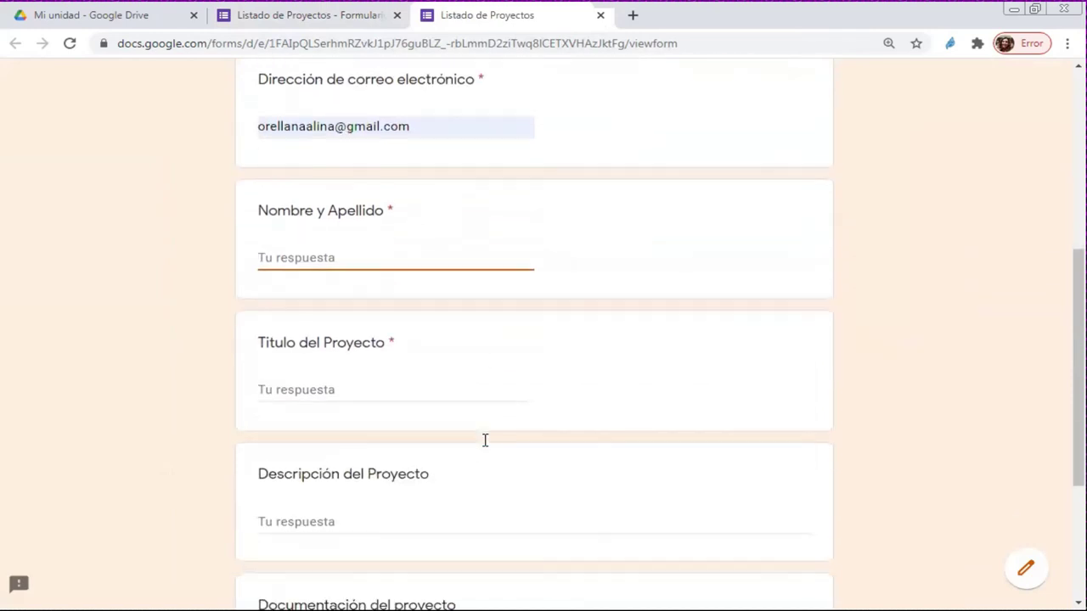
scroll(485, 439, "down", 3)
scroll(483, 448, "up", 10)
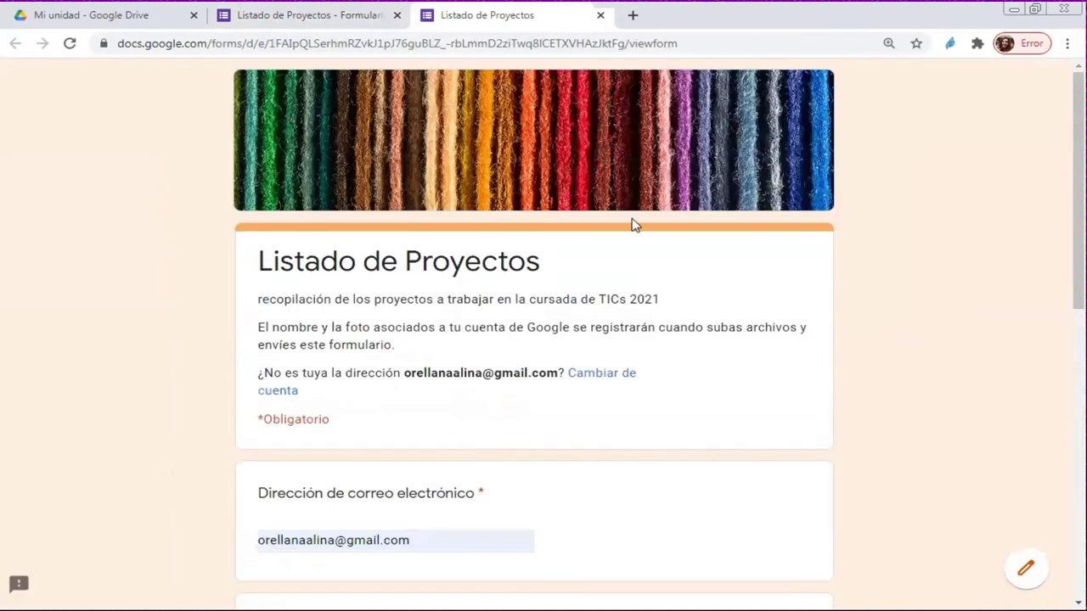
Close the form preview, discarding the entered answer, and return to the maximized form editor.
left_click(1031, 9)
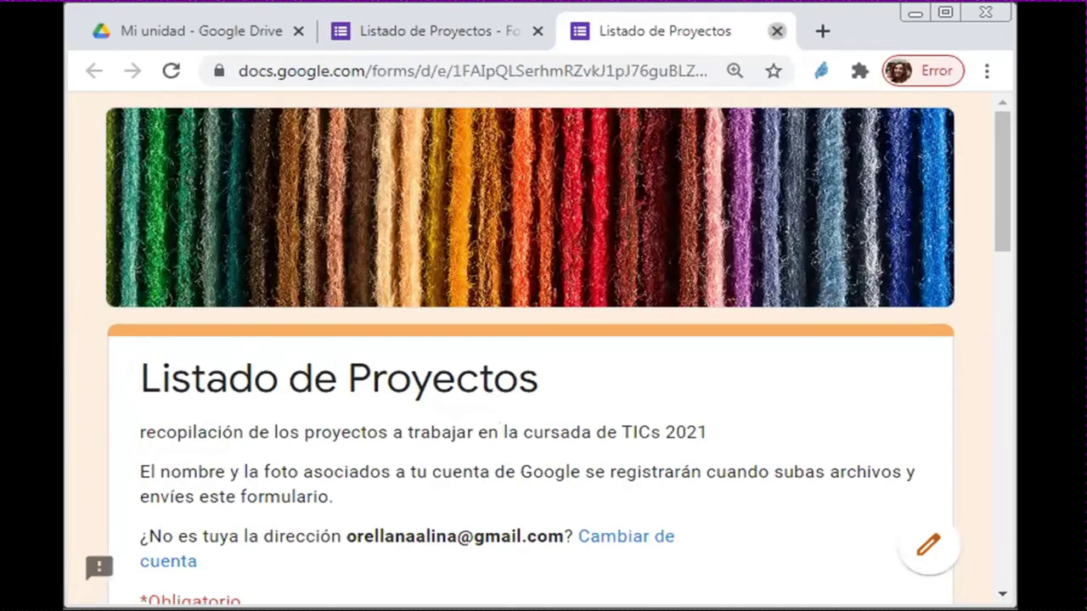
left_click(776, 31)
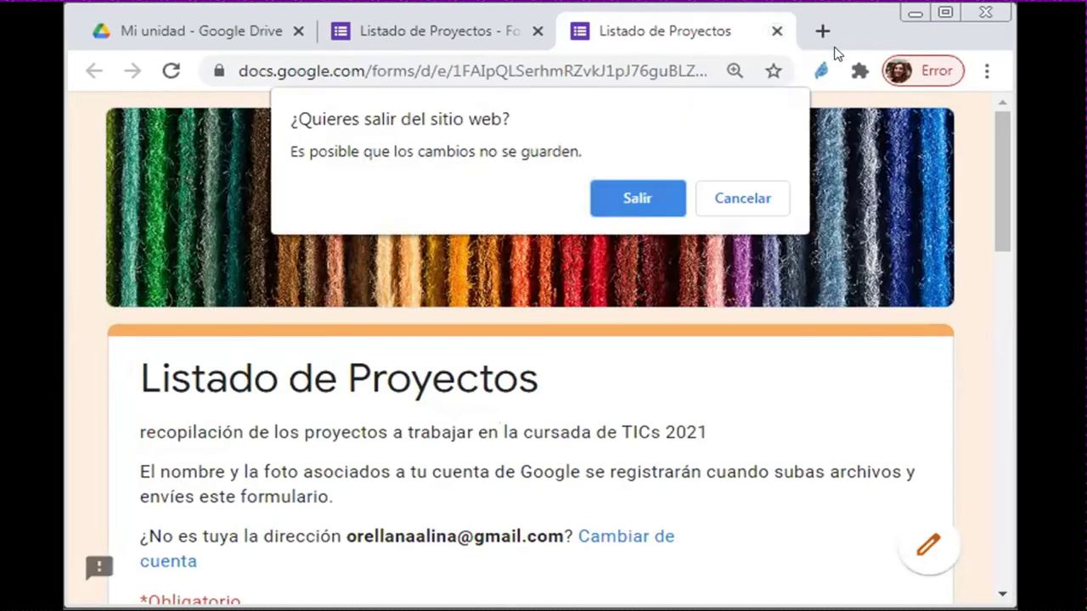
left_click(630, 209)
left_click(945, 13)
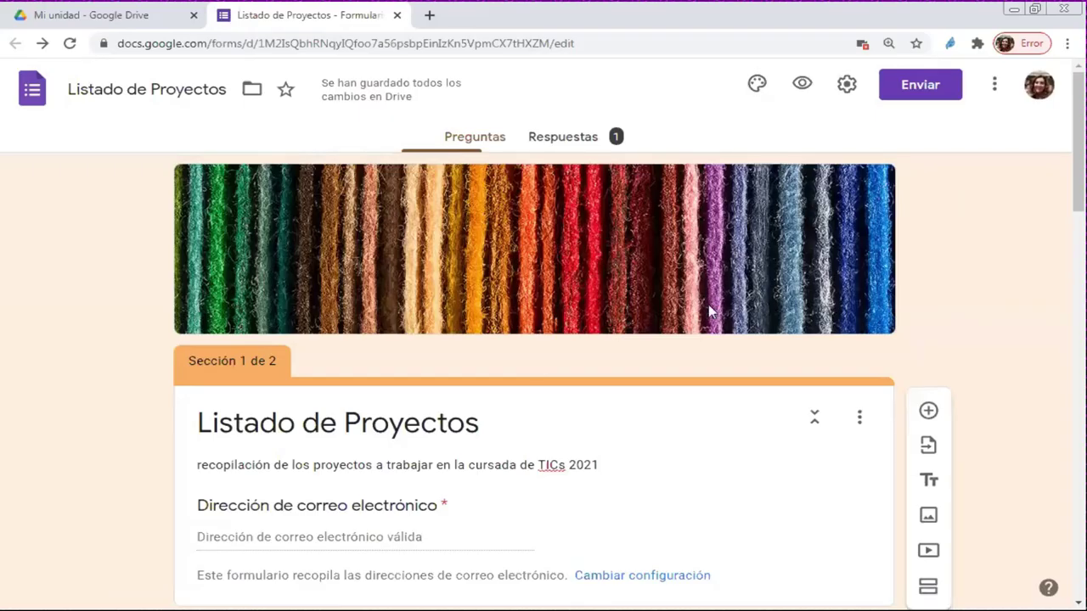
Look over the first section's questions and open the summary of the form's responses.
scroll(668, 314, "down", 8)
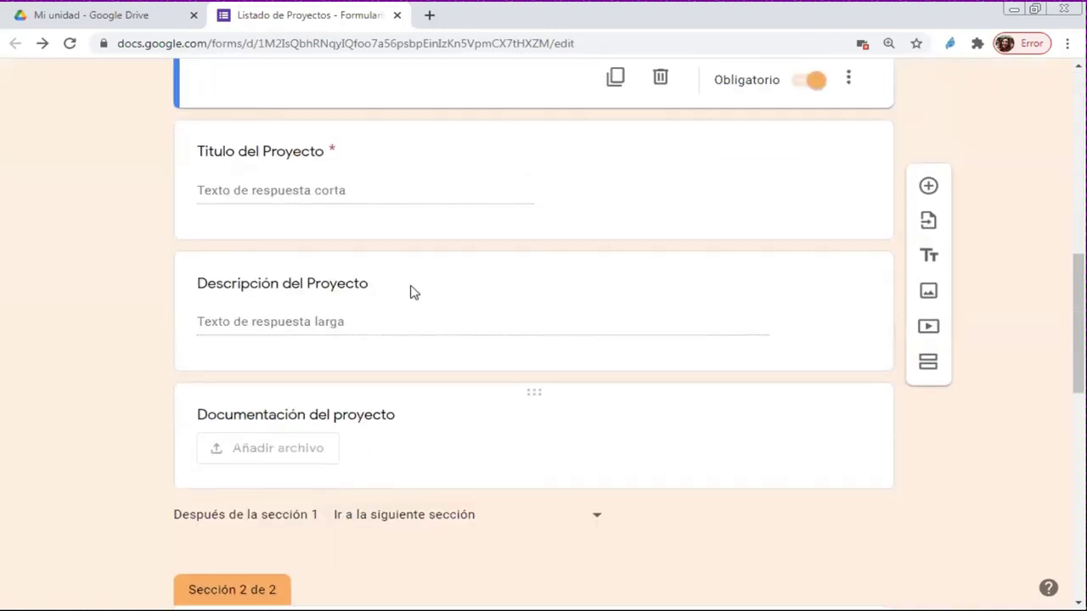
scroll(412, 291, "down", 1)
scroll(331, 382, "up", 10)
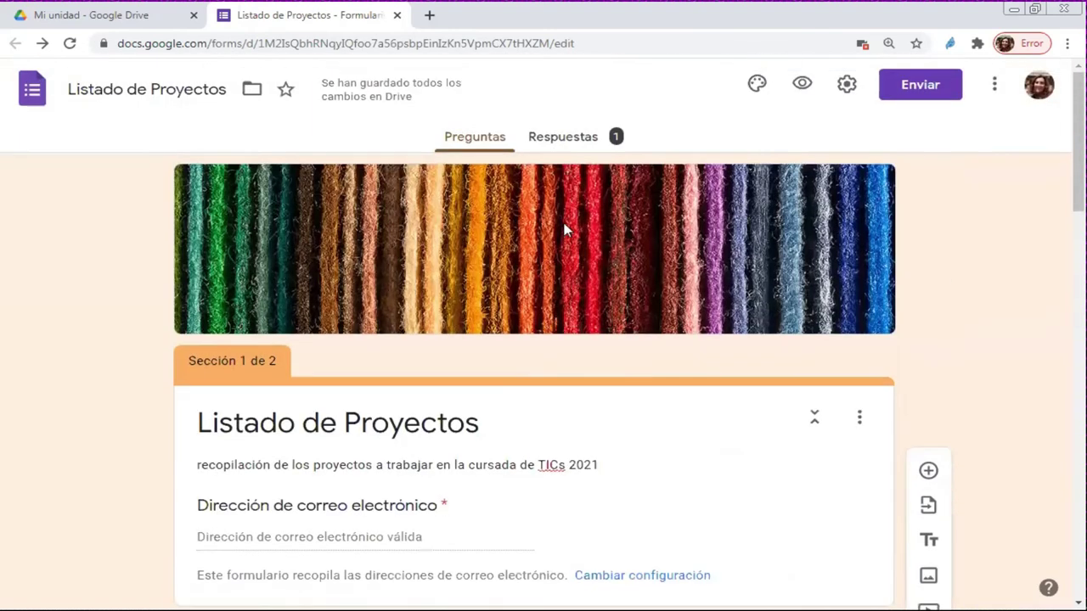
left_click(592, 144)
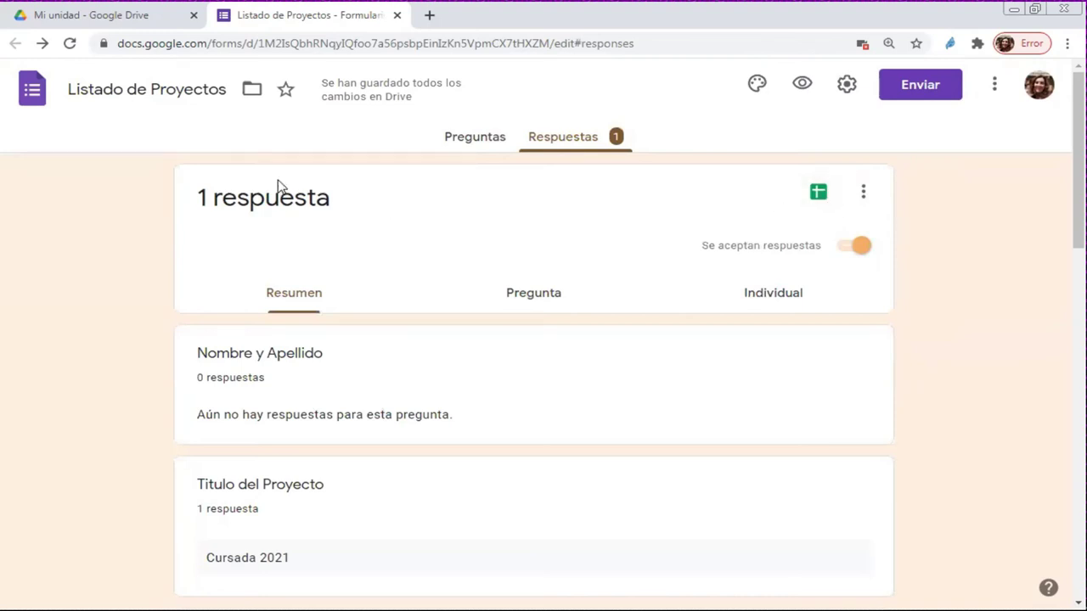
Switch to Google Drive, reload Mi unidad, and examine its file list and quick-access files.
left_click(136, 22)
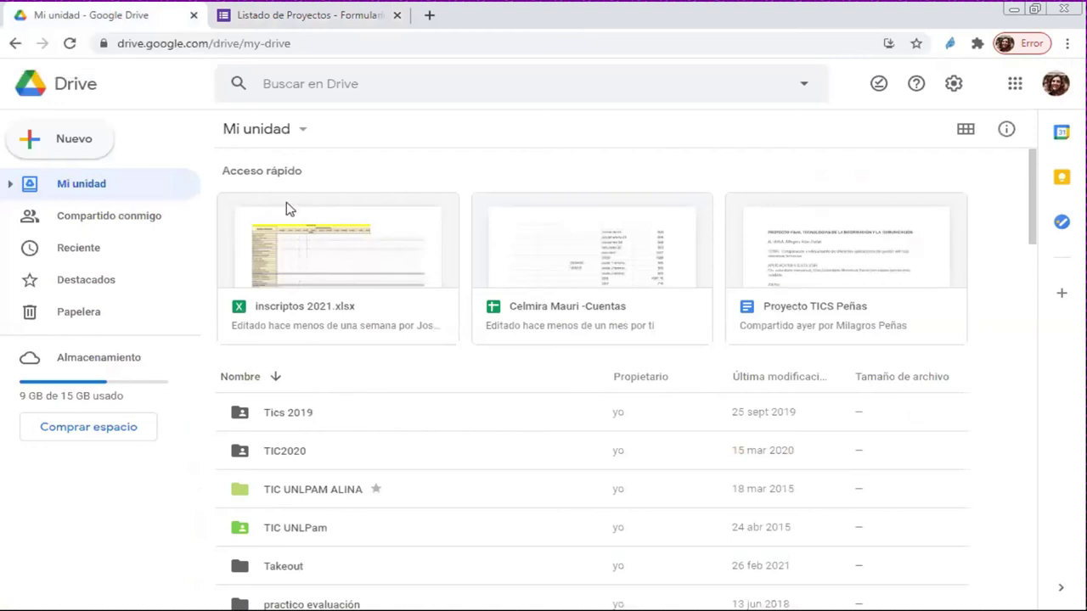
left_click(72, 44)
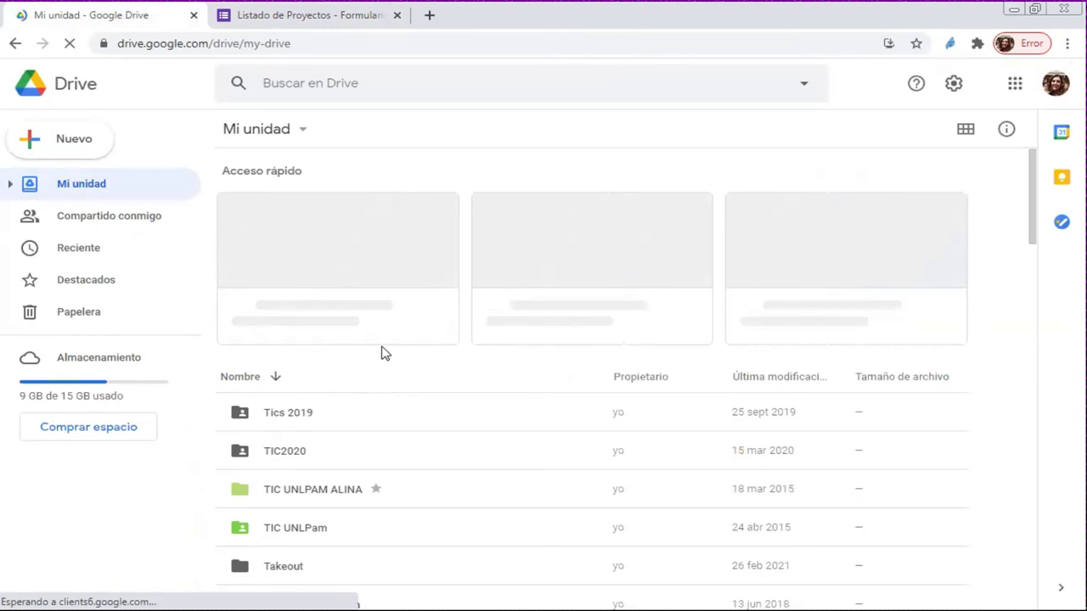
scroll(383, 348, "down", 15)
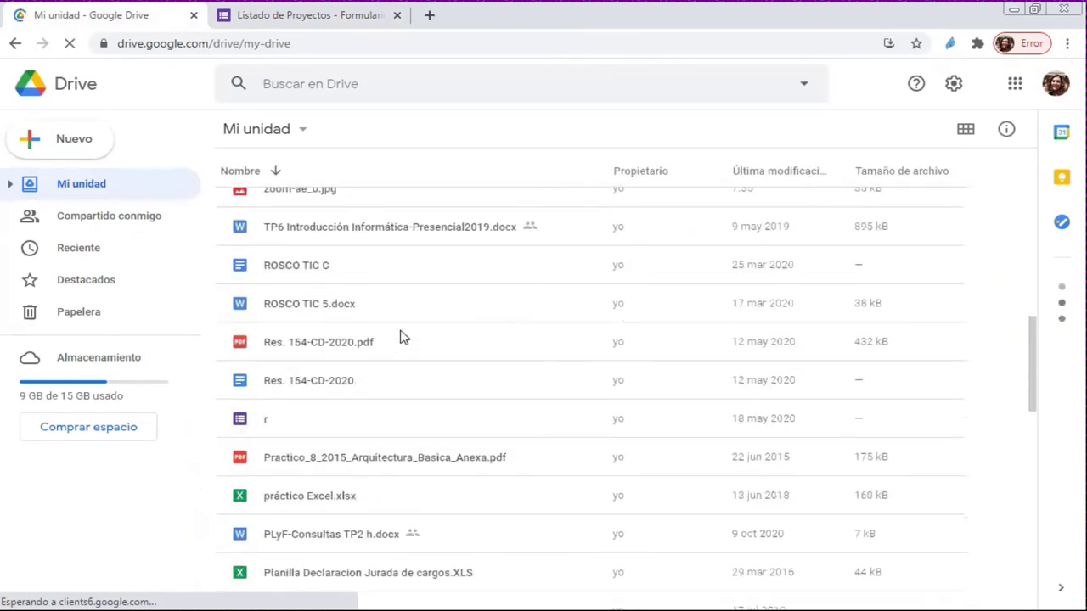
scroll(404, 335, "up", 15)
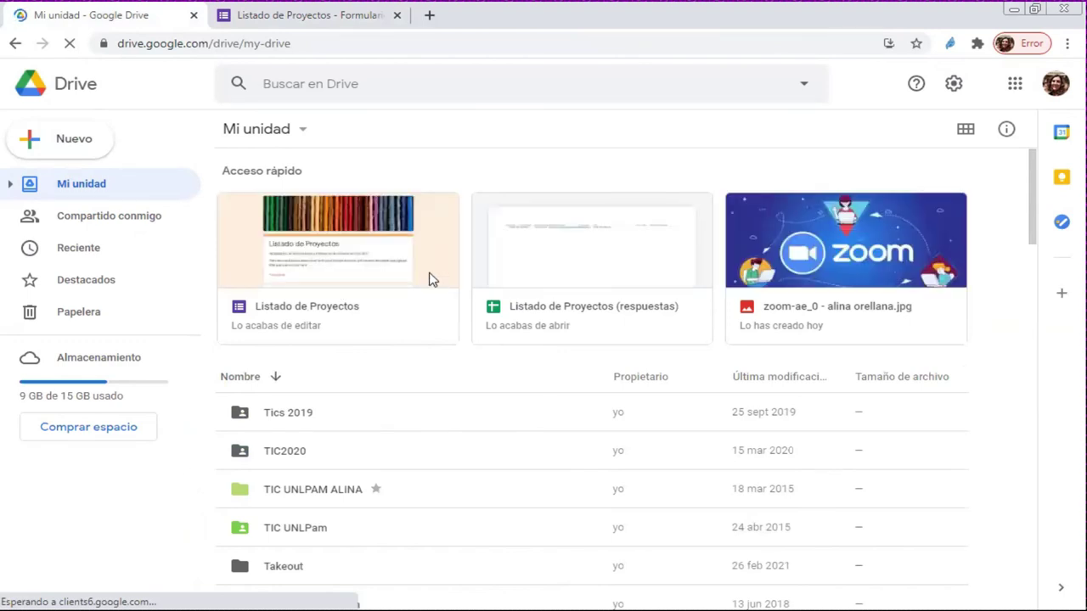
scroll(416, 251, "down", 1)
scroll(428, 237, "up", 1)
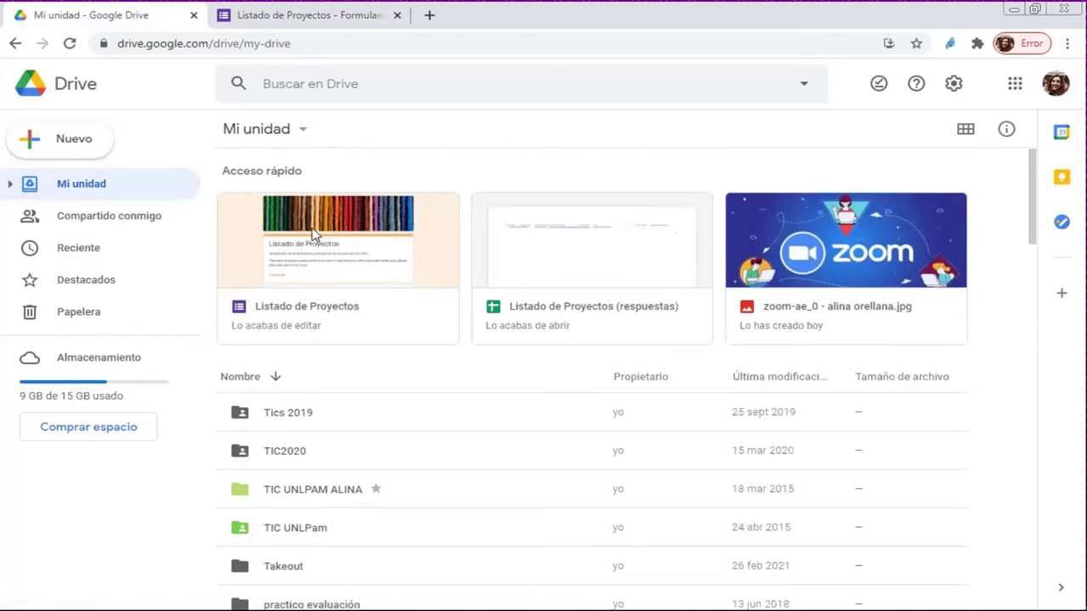
Switch back to the Listado de Proyectos form in Google Forms and show its questions.
left_click(230, 29)
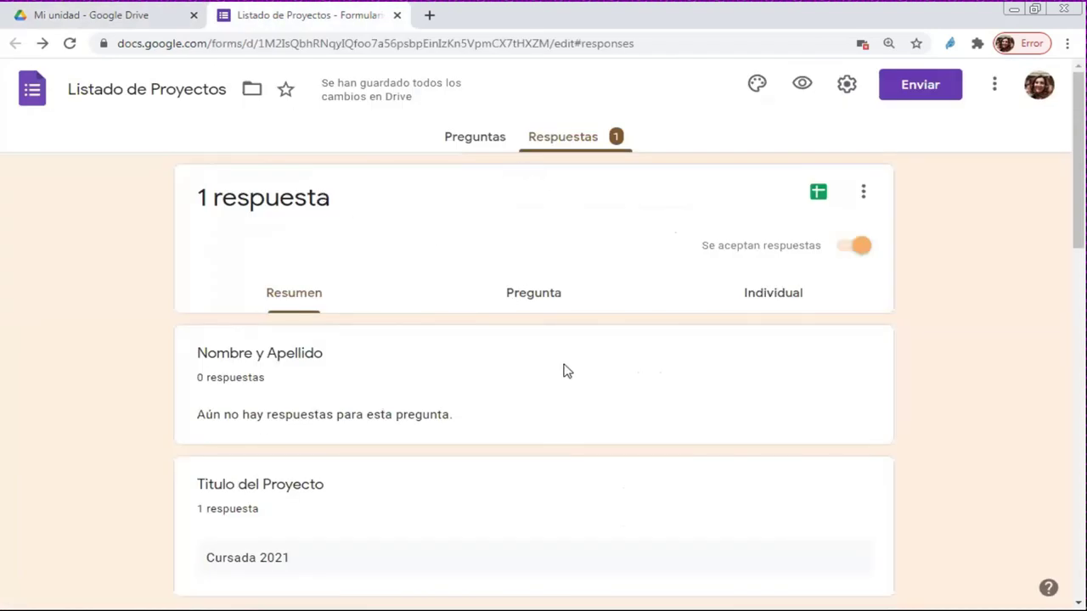
left_click(482, 139)
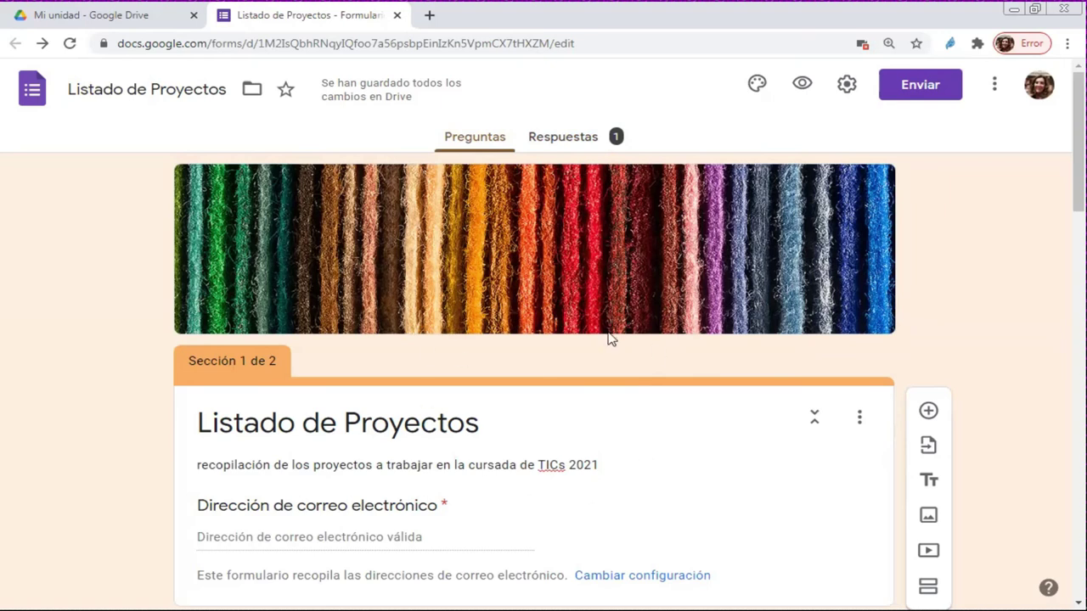
scroll(526, 361, "down", 1)
scroll(546, 381, "up", 1)
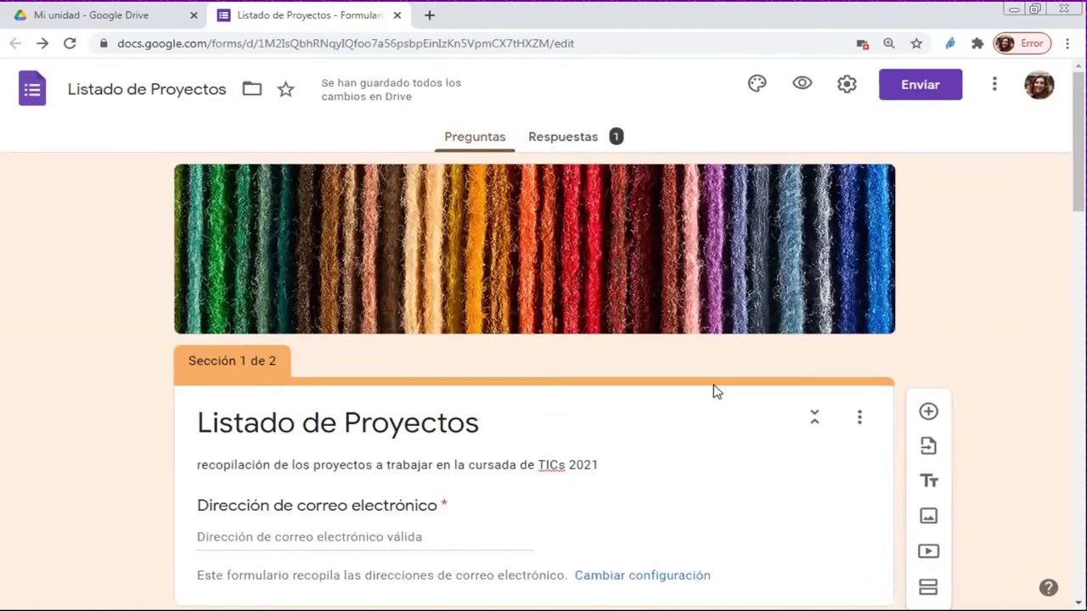
Open the form's sending options and look over the recipient, subject and message settings for emailing it.
left_click(939, 82)
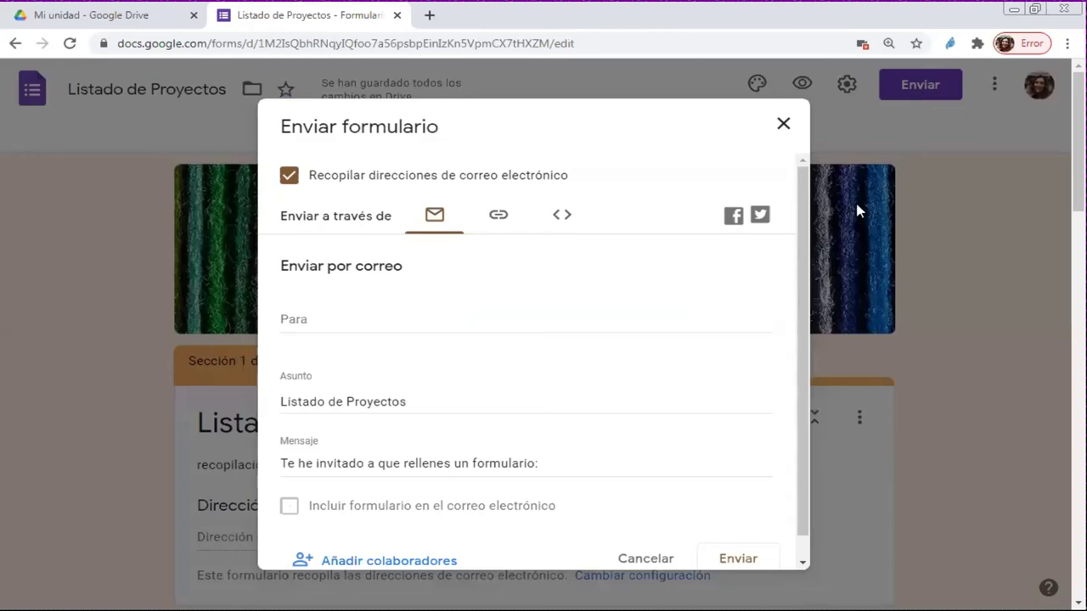
scroll(564, 374, "down", 1)
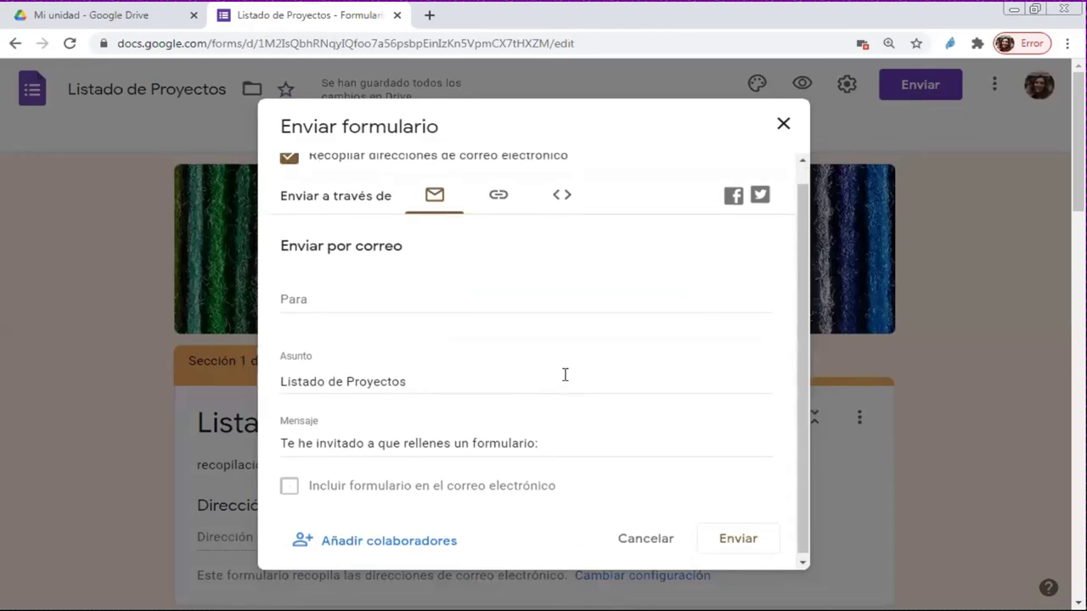
scroll(564, 374, "up", 1)
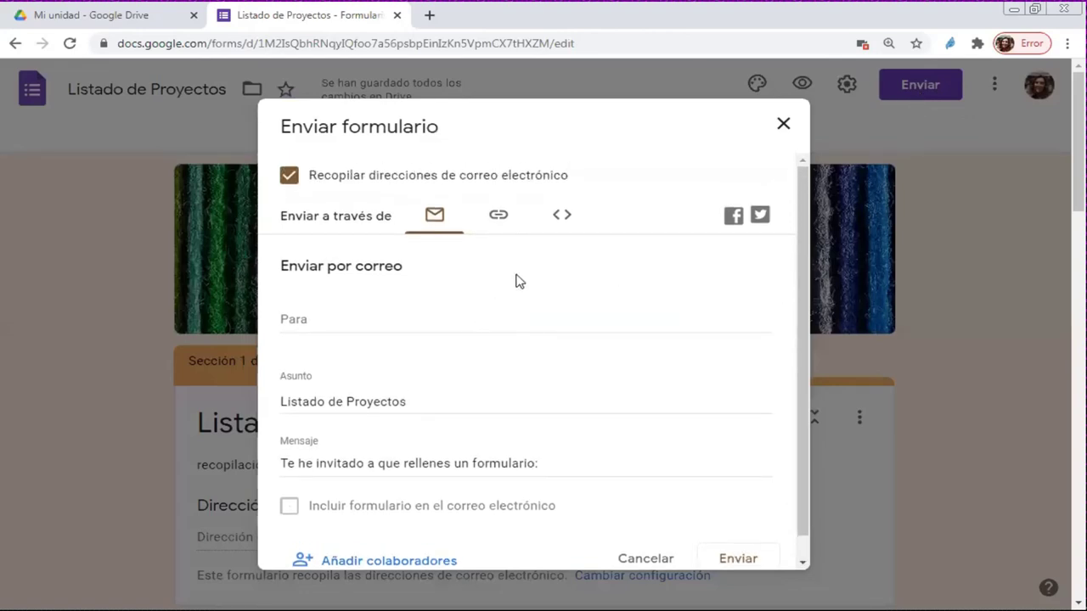
scroll(388, 323, "down", 1)
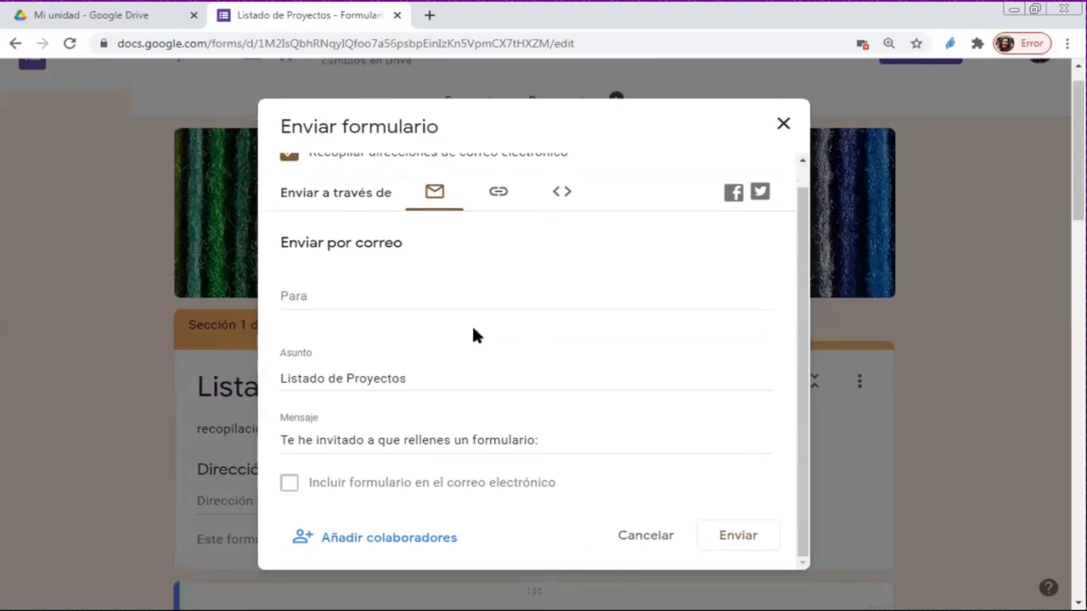
scroll(473, 329, "down", 1)
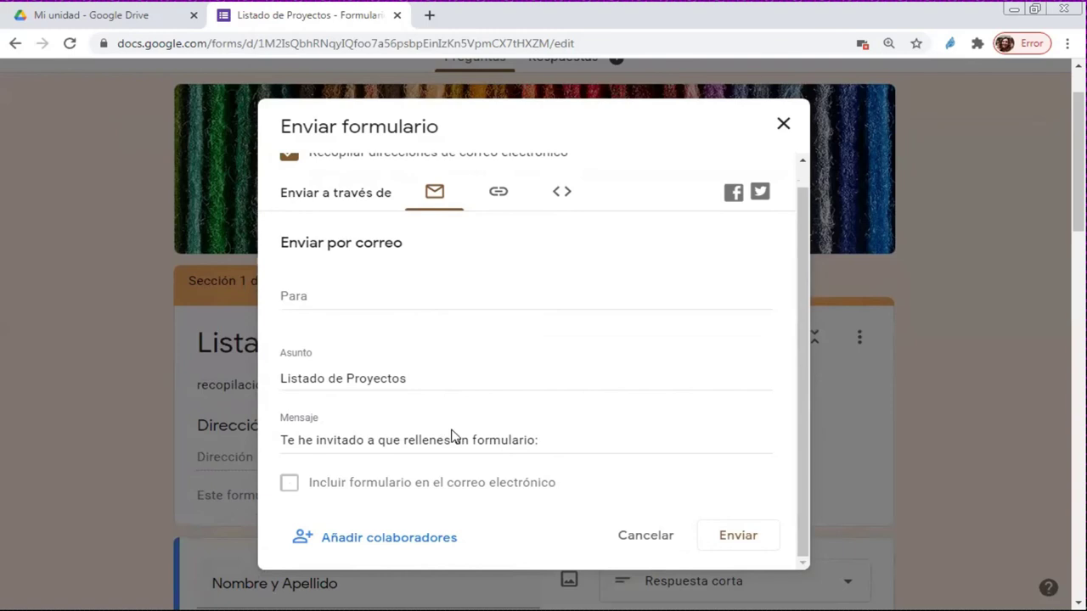
scroll(488, 255, "up", 1)
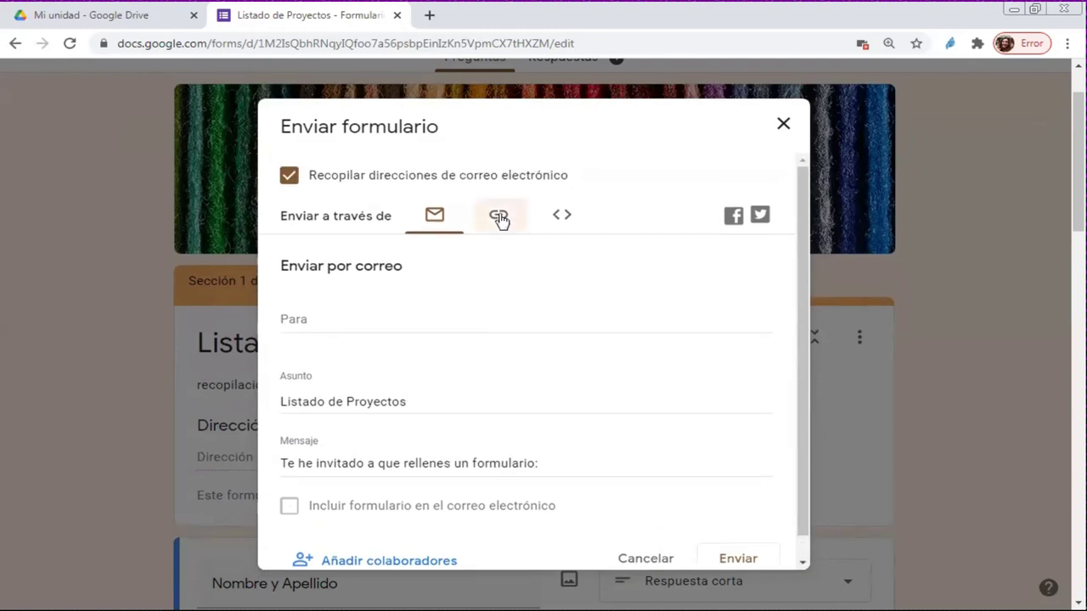
Choose link as the sending method with a shortened URL, and check the HTML embedding option.
left_click(500, 218)
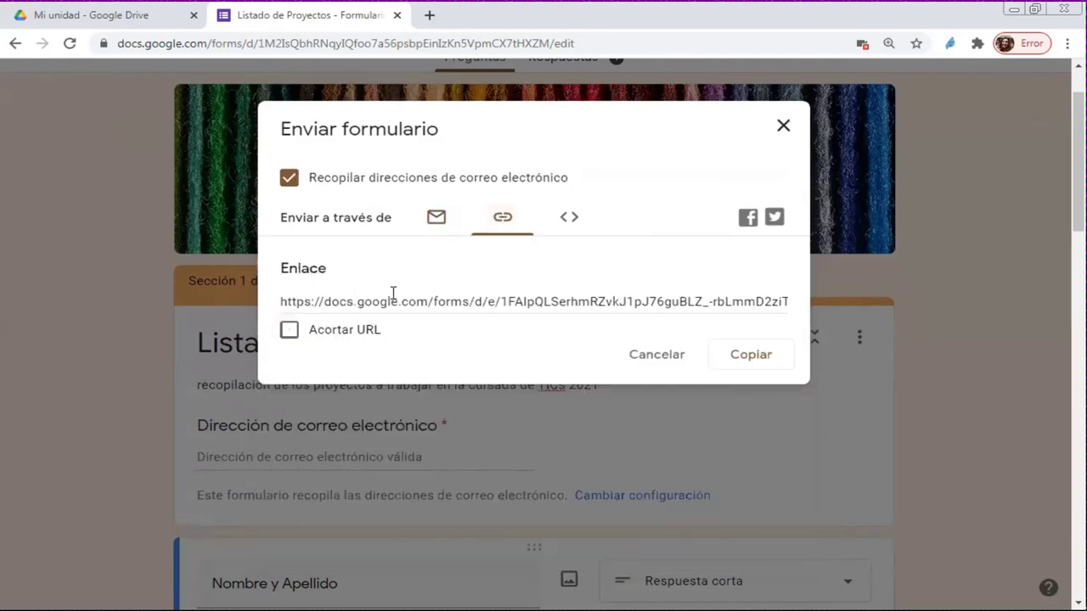
left_click(289, 330)
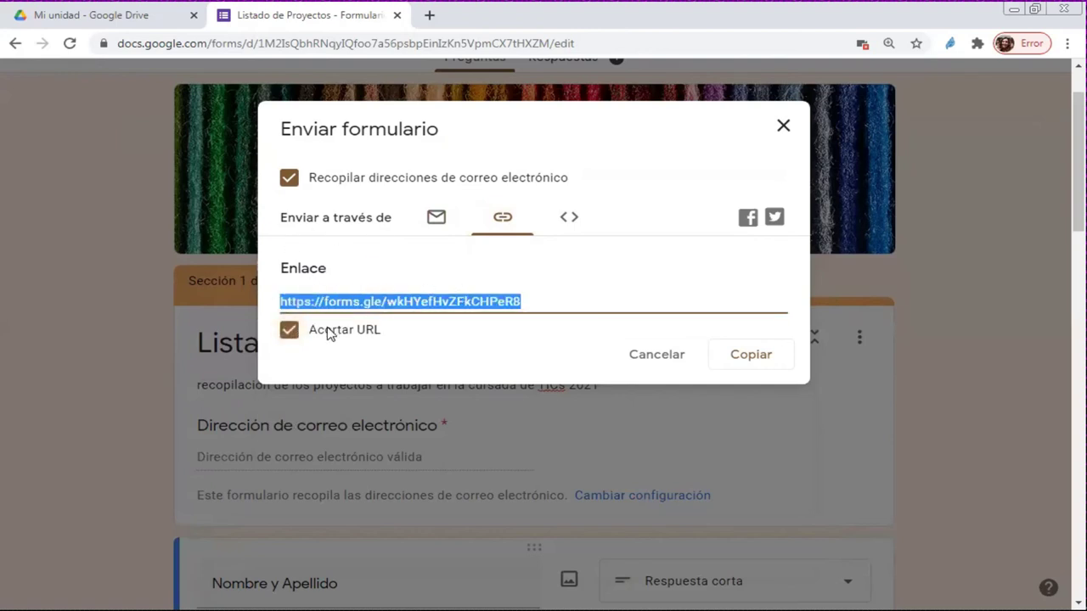
left_click(288, 330)
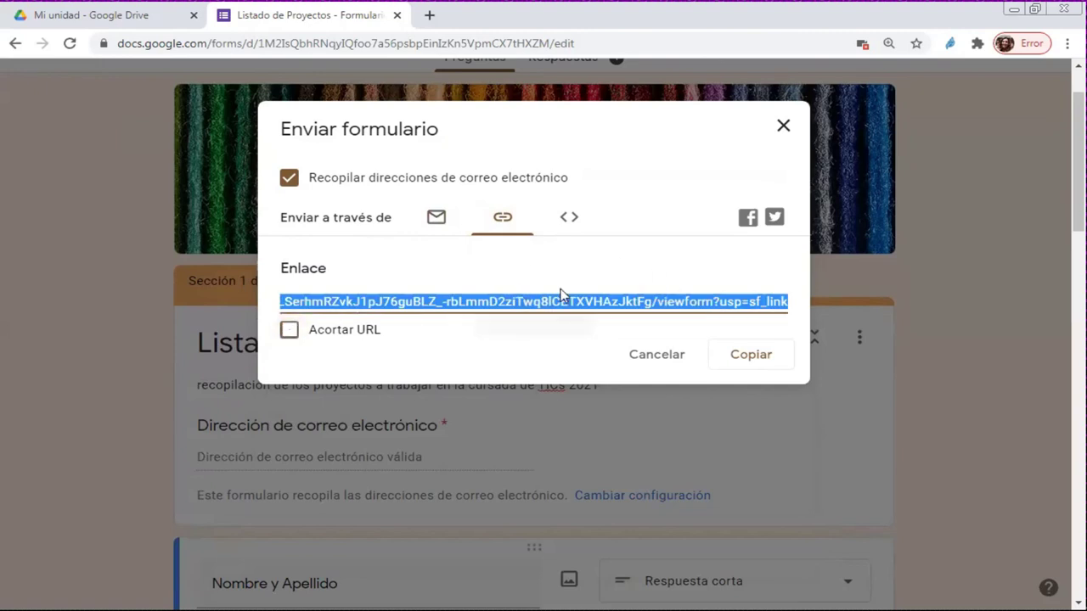
left_click(289, 330)
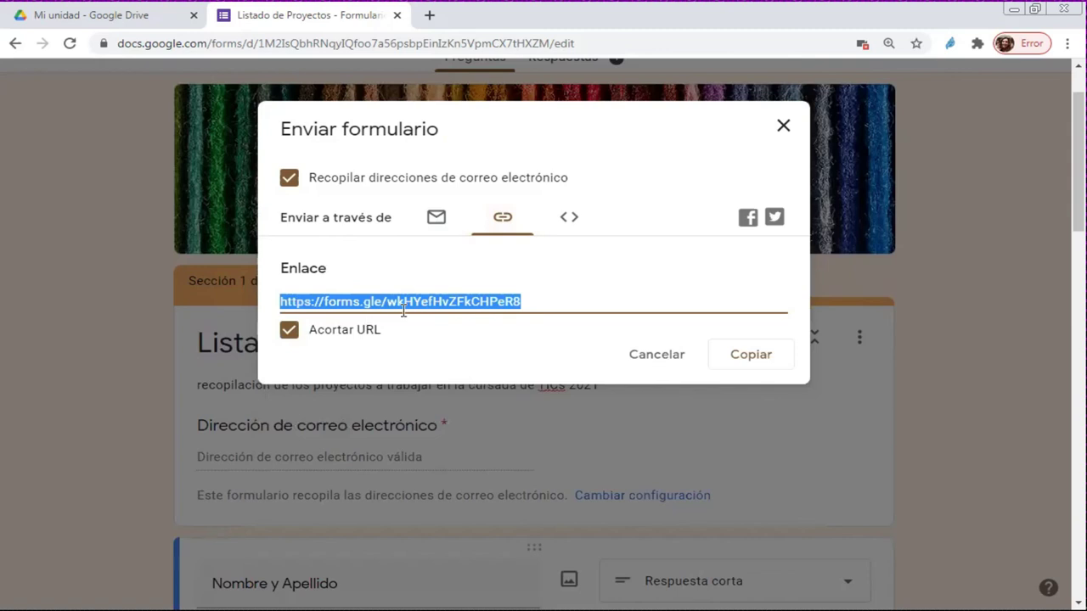
left_click(578, 232)
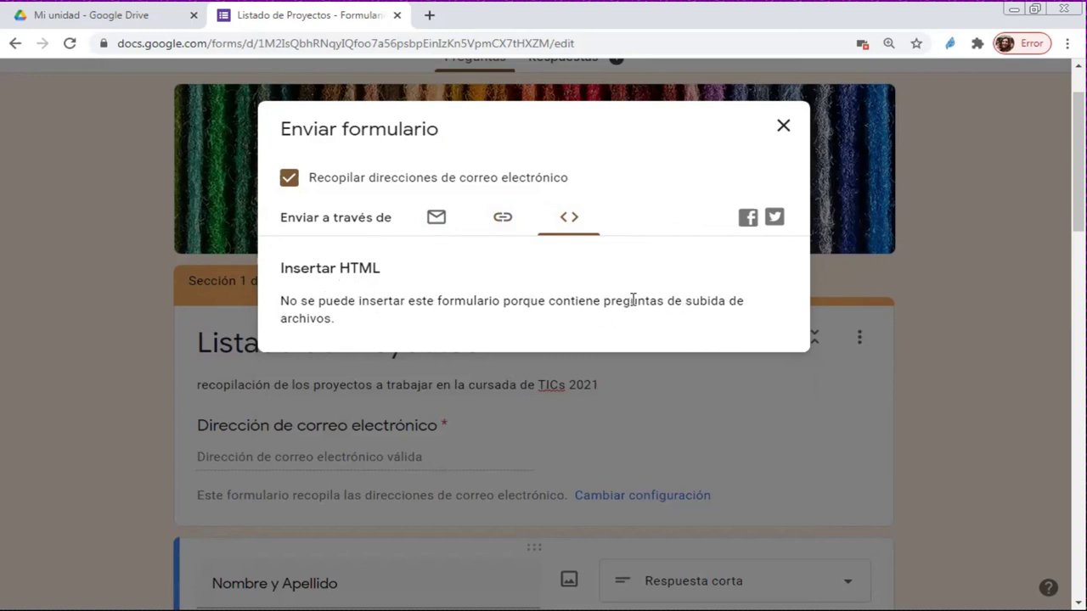
left_click_drag(649, 300, 758, 323)
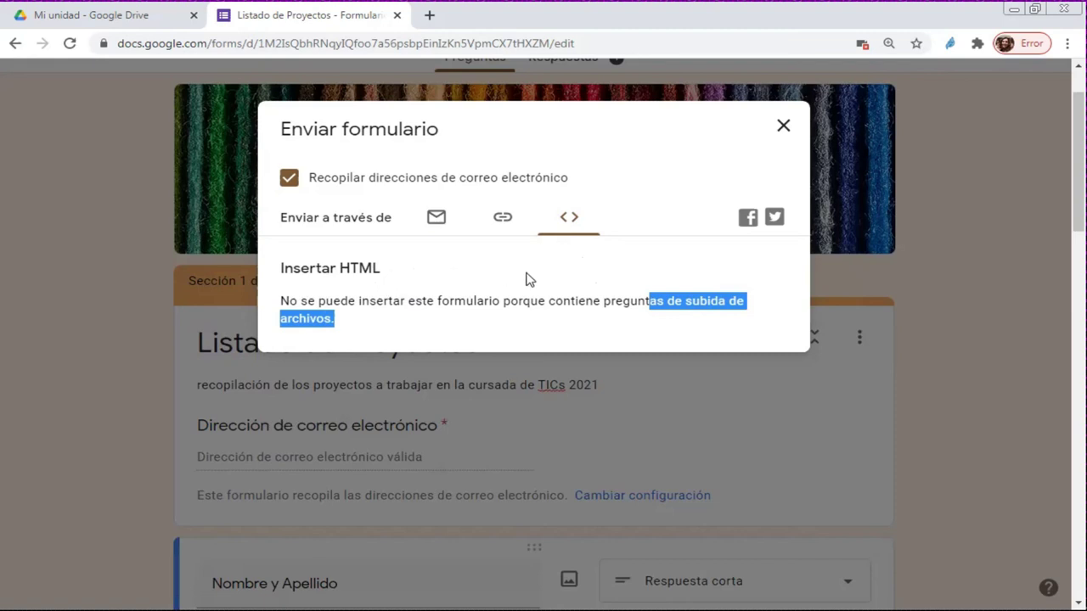
Copy the form's shortened link to the clipboard and close the sending options.
left_click(503, 218)
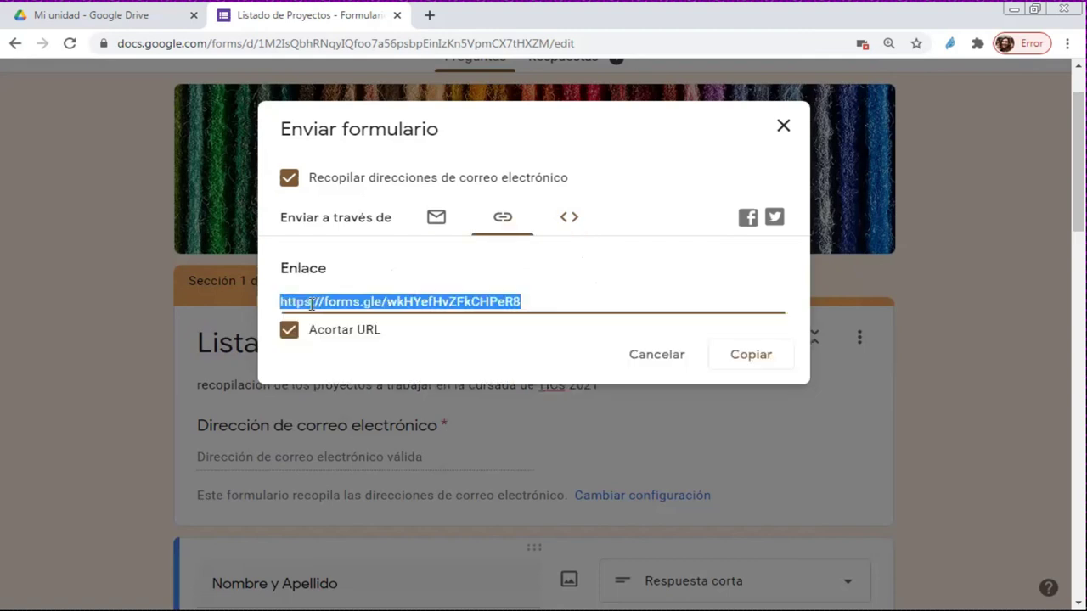
right_click(340, 302)
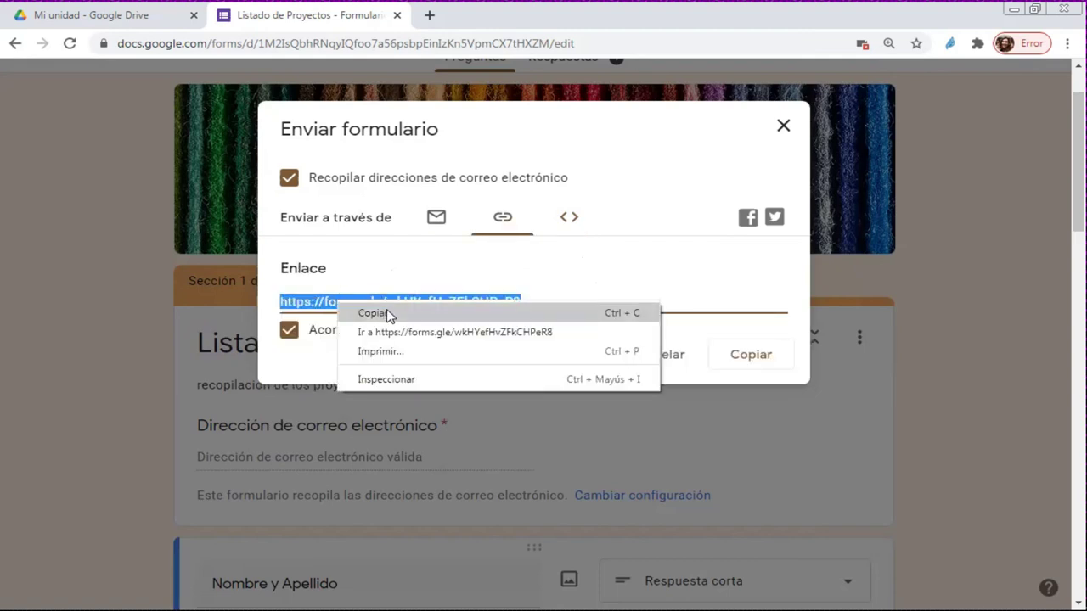
left_click(386, 313)
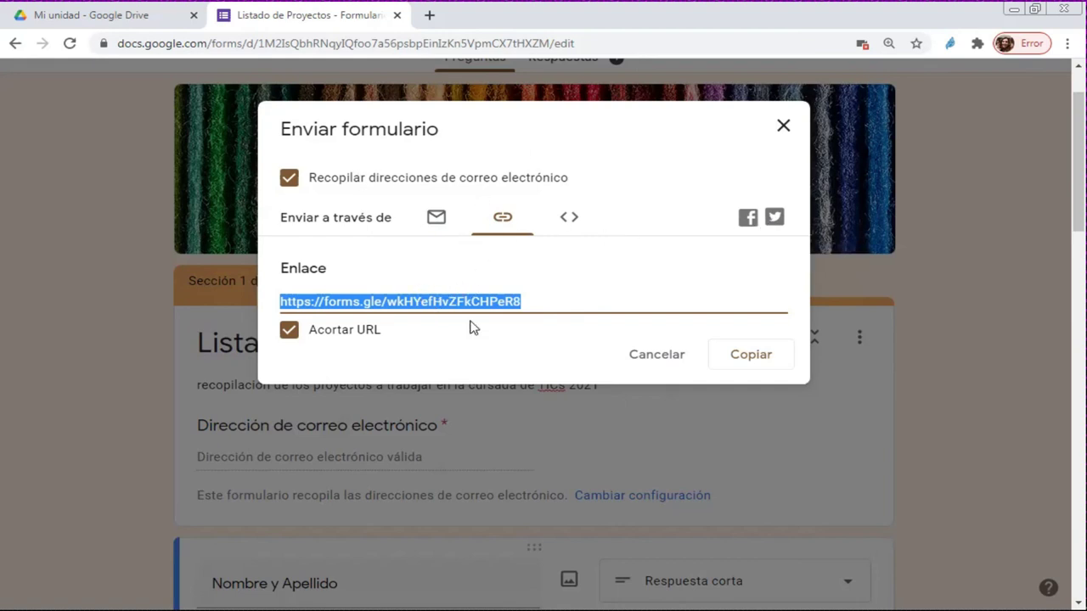
left_click(752, 356)
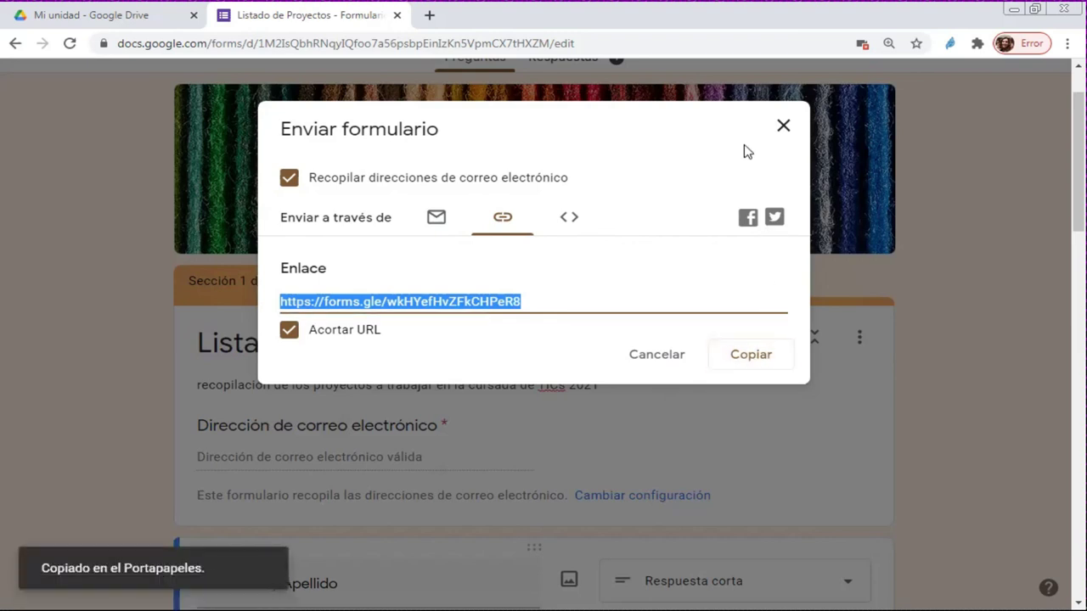
left_click(781, 129)
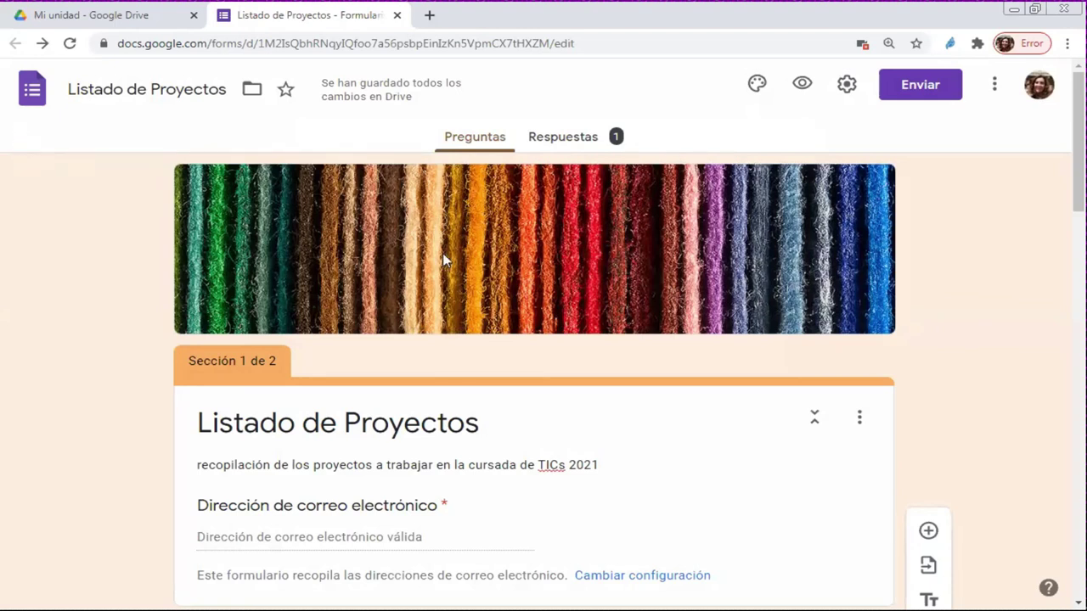
Open the responses spreadsheet in Google Sheets from the form's response summary and look over its recorded entries.
left_click(553, 145)
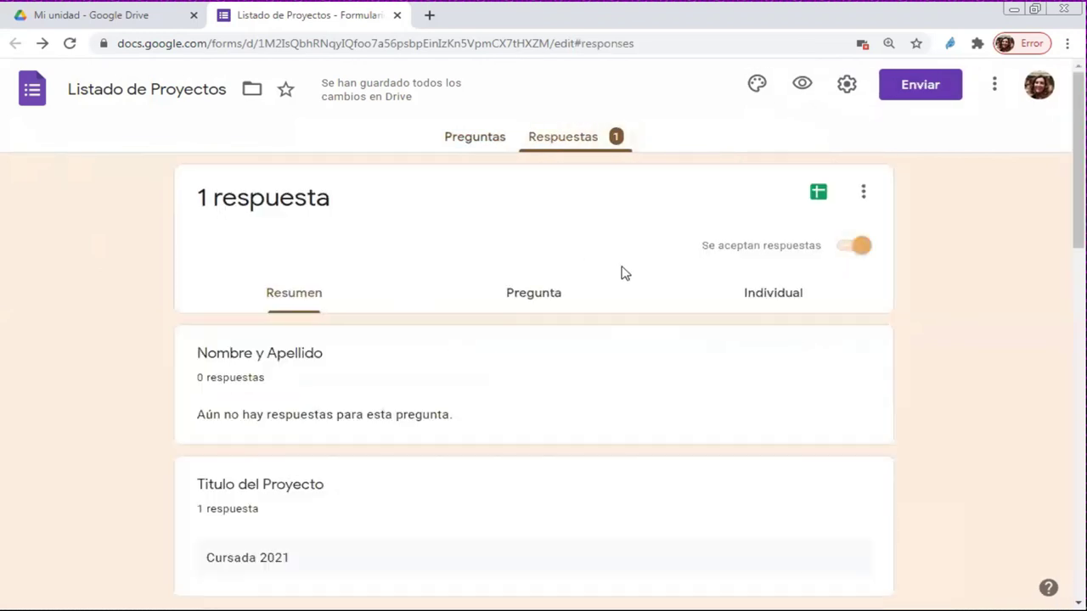
left_click(820, 201)
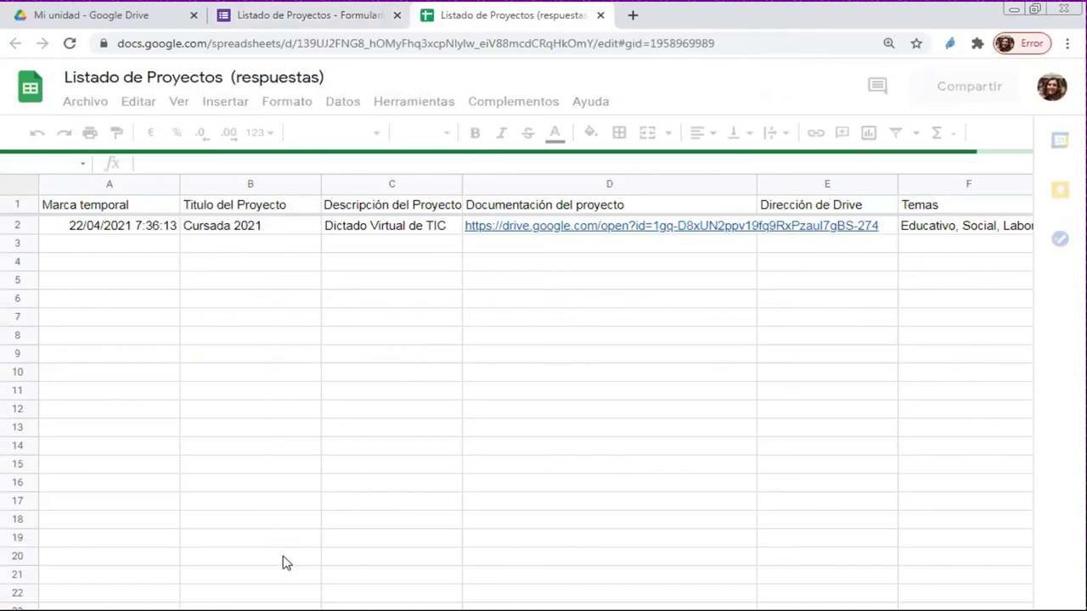
scroll(346, 318, "down", 3)
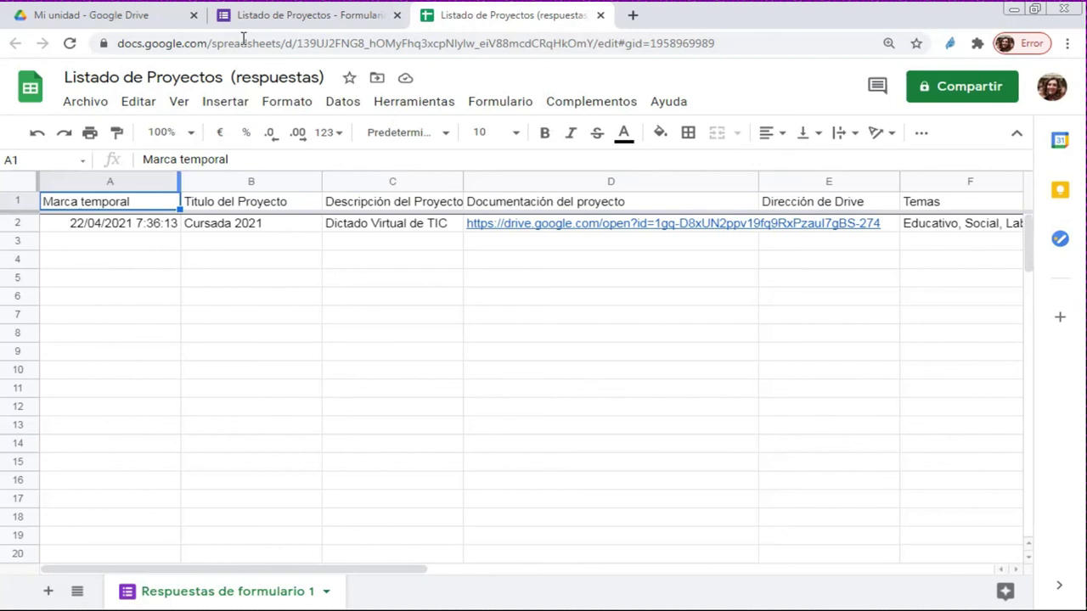
Return to the form's questions in Google Forms and review the header, email field and first questions of section 1.
left_click(289, 16)
left_click(497, 149)
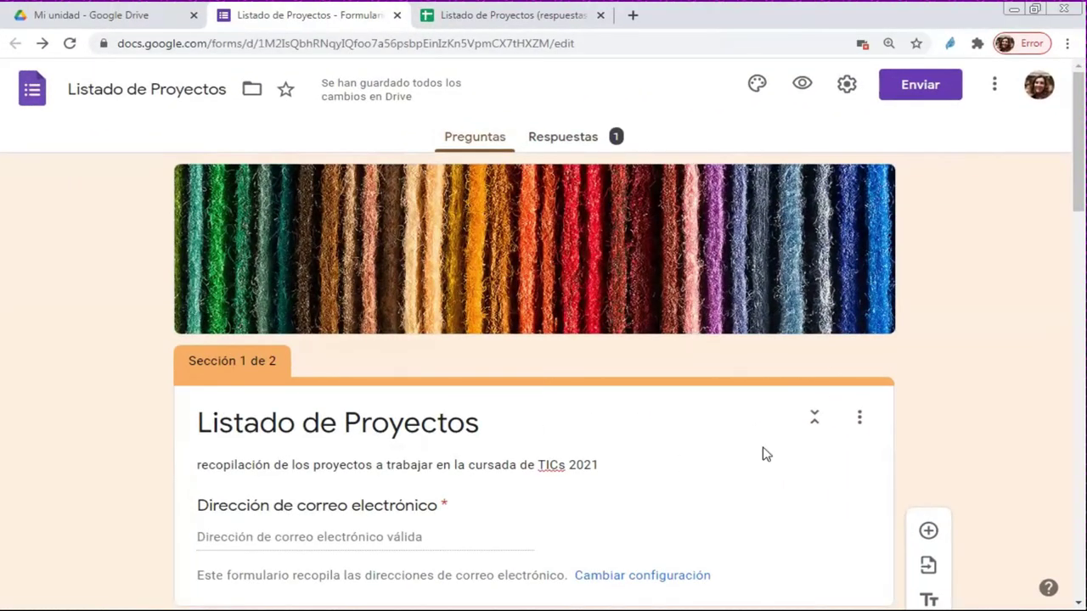
scroll(934, 406, "down", 2)
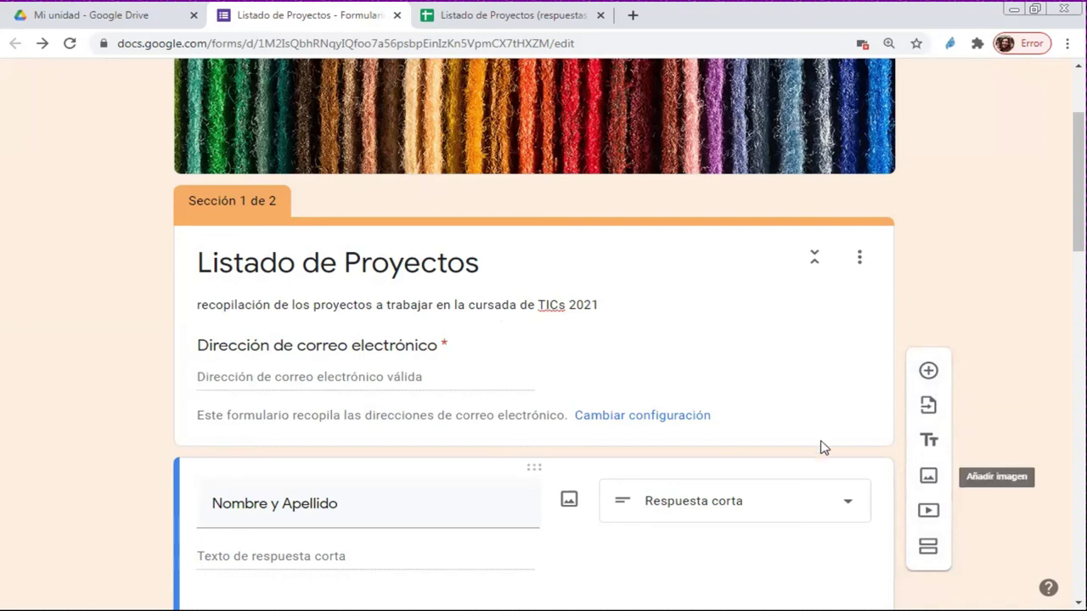
scroll(821, 447, "down", 2)
scroll(822, 447, "down", 1)
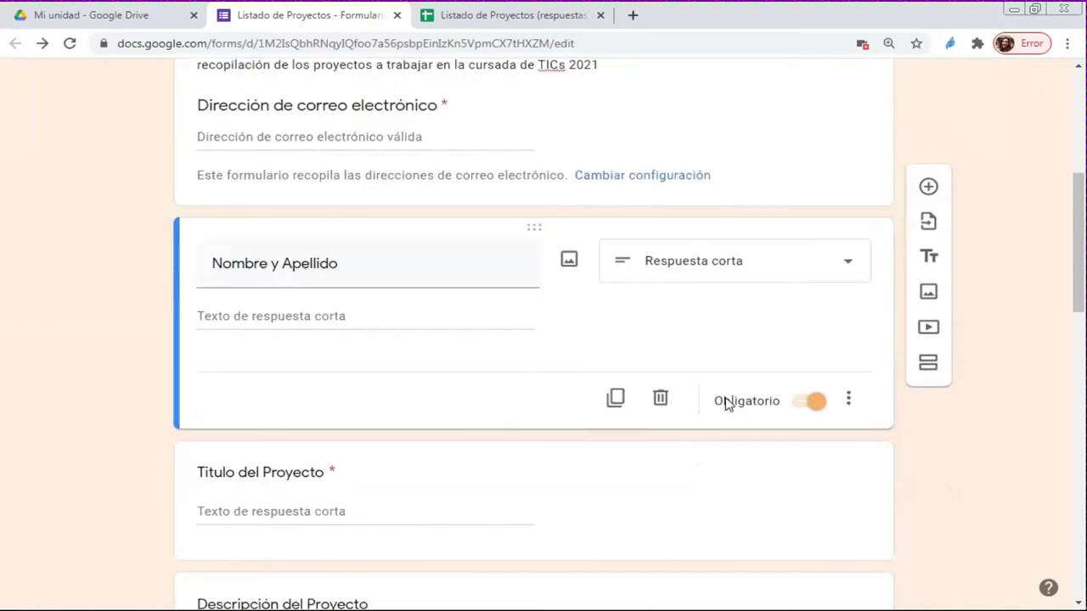
scroll(727, 402, "up", 1)
scroll(727, 403, "up", 3)
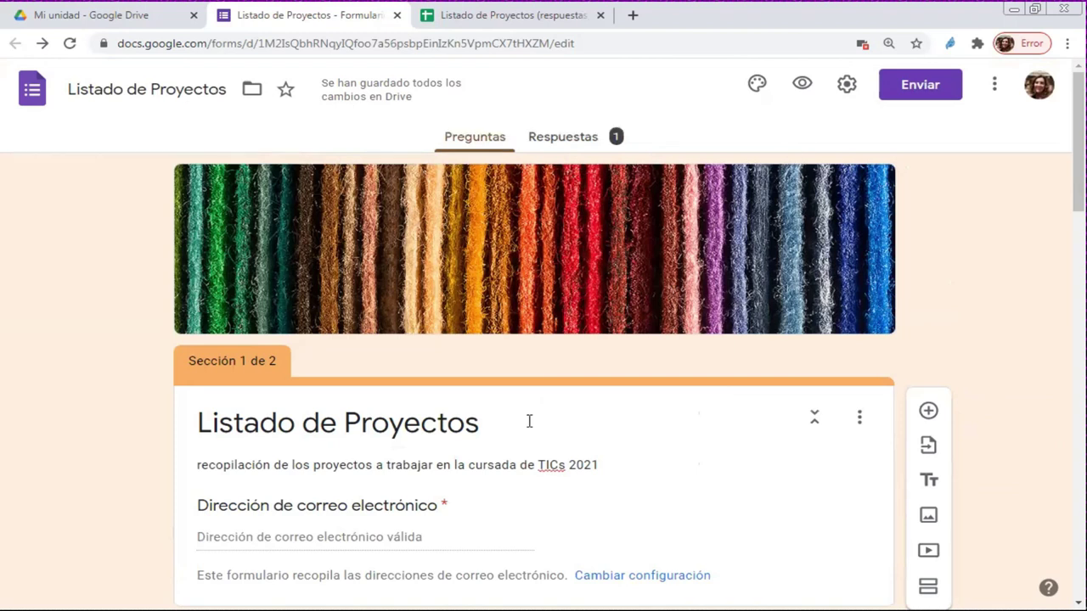
scroll(618, 462, "down", 1)
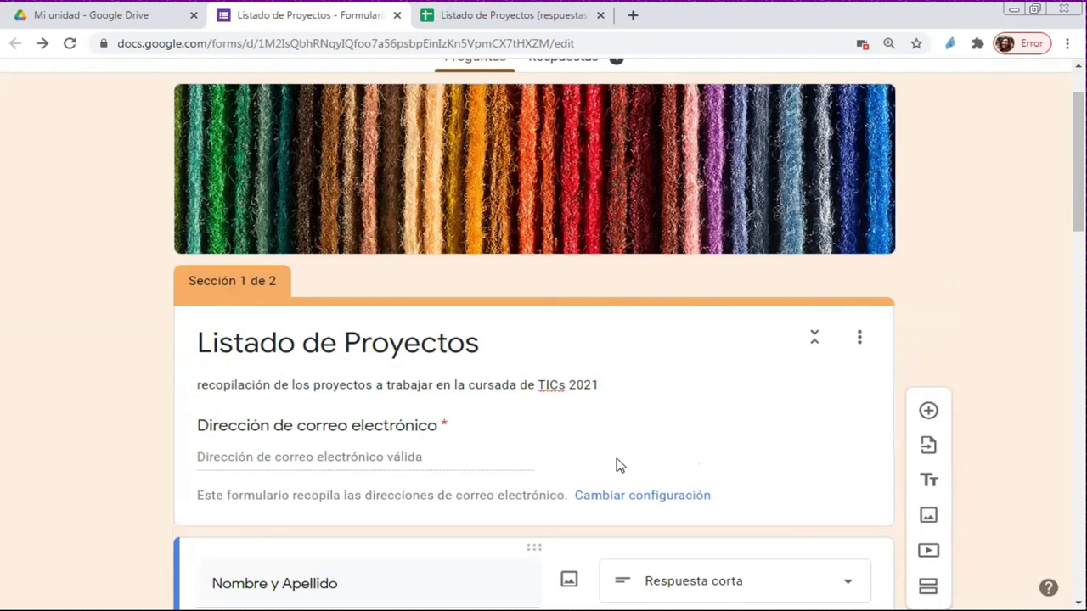
scroll(617, 465, "up", 1)
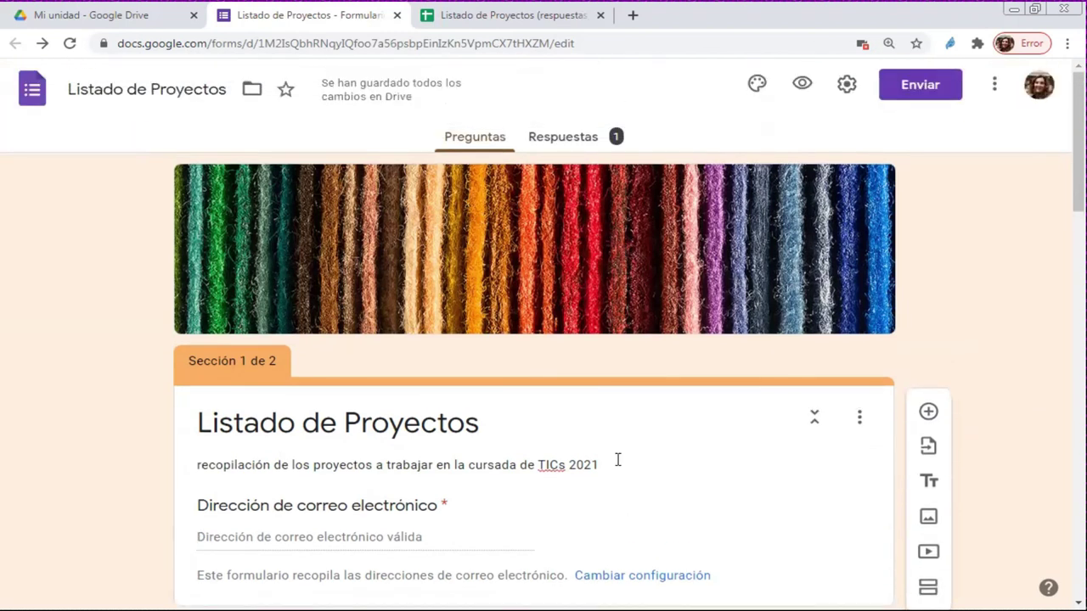